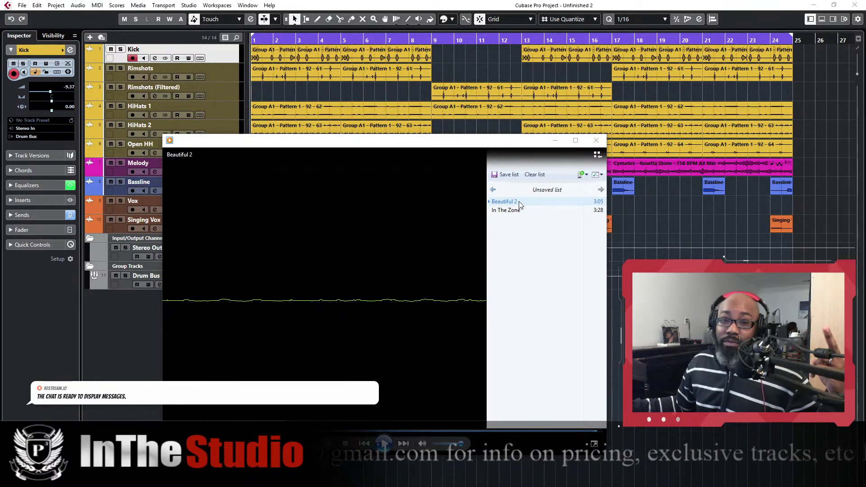
Play Beautiful 2 and In The Zone from the playlist, and close the media player
double_click(519, 203)
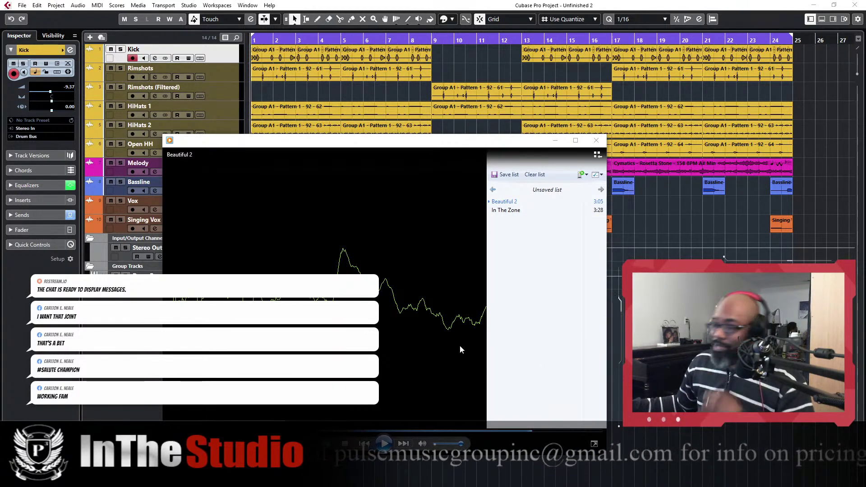
double_click(513, 210)
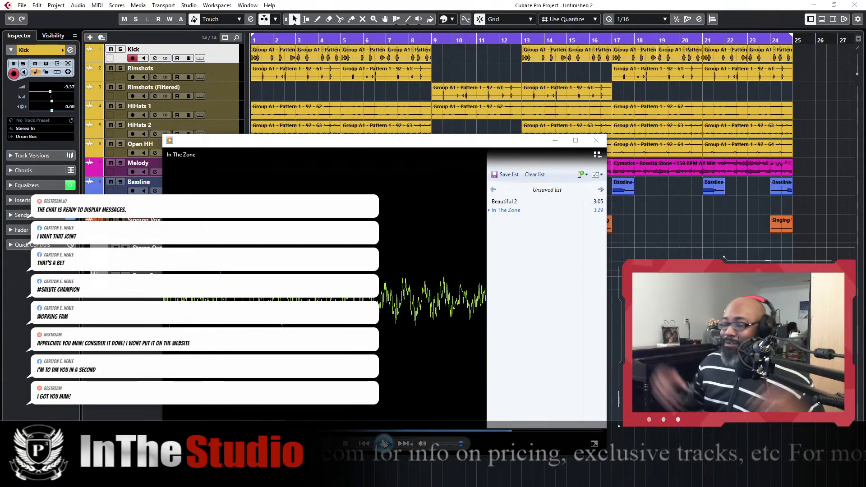
click(384, 444)
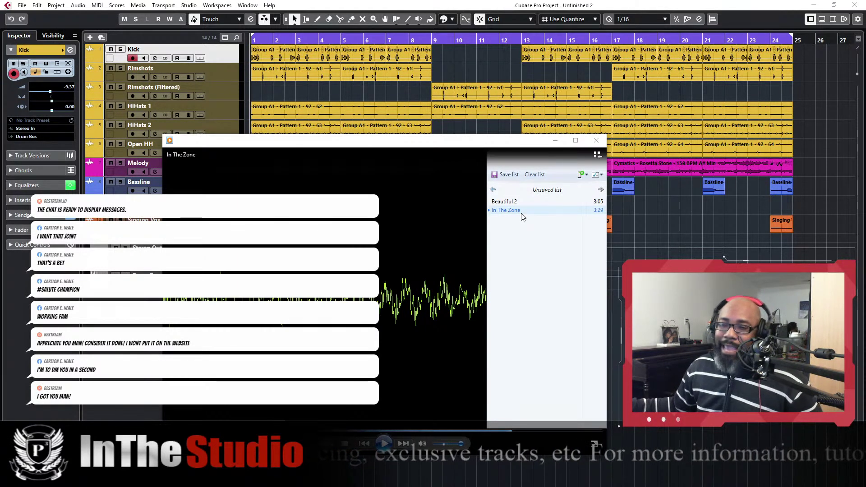
click(596, 140)
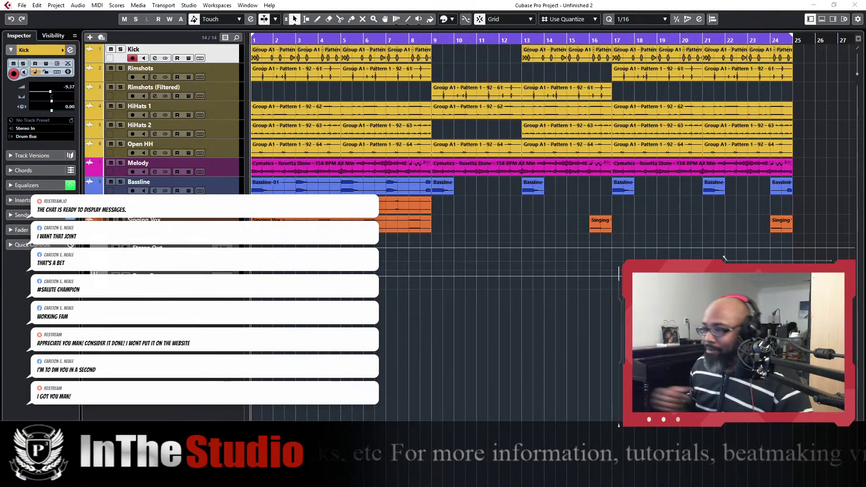
Show the transport controls and solo the drum tracks from Kick through Open HH to listen to them alone
key(F2)
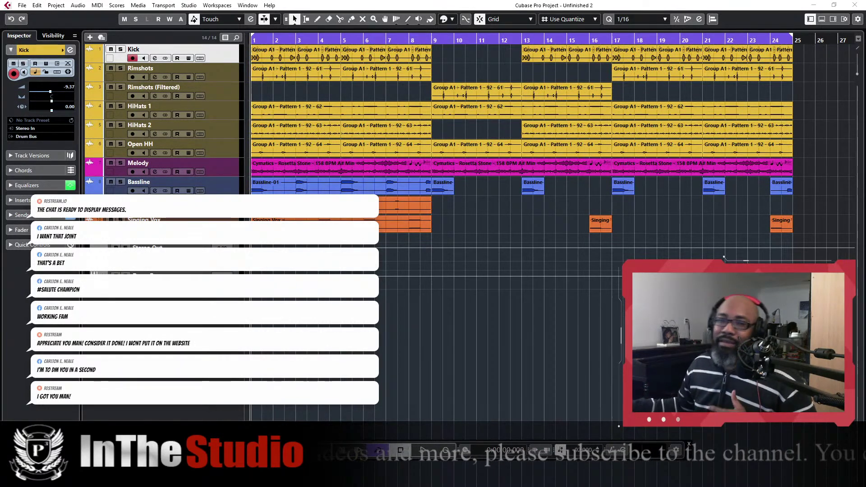
click(120, 50)
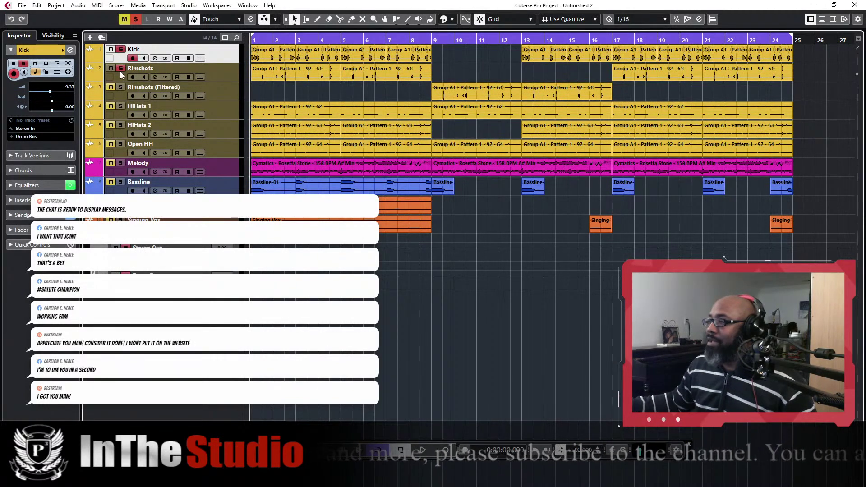
click(121, 68)
click(121, 87)
click(121, 106)
click(121, 125)
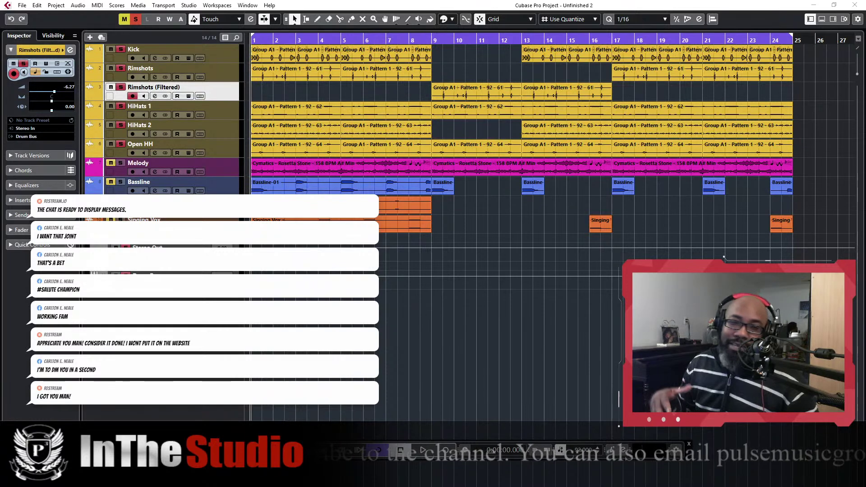
key(space)
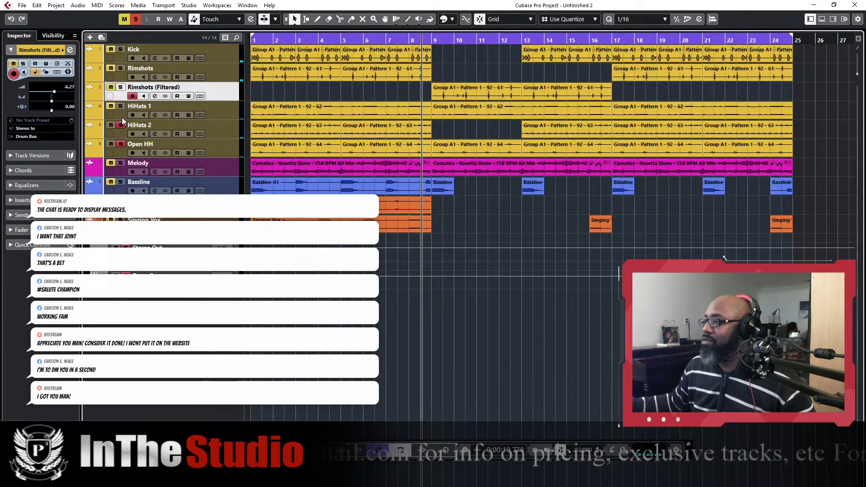
Unsolo the drum tracks, solo the Melody track and play it from the project start
click(121, 143)
click(121, 163)
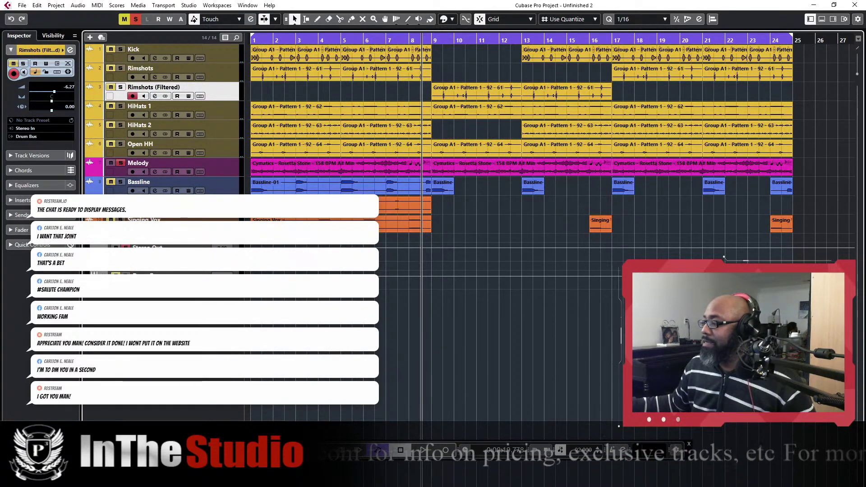
key(Home)
key(space)
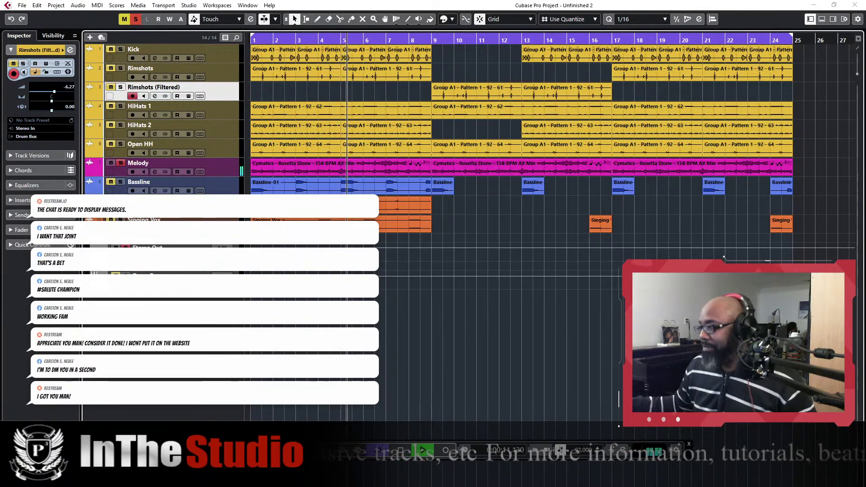
Unsolo the Melody track and play the full arrangement from the project start
click(122, 163)
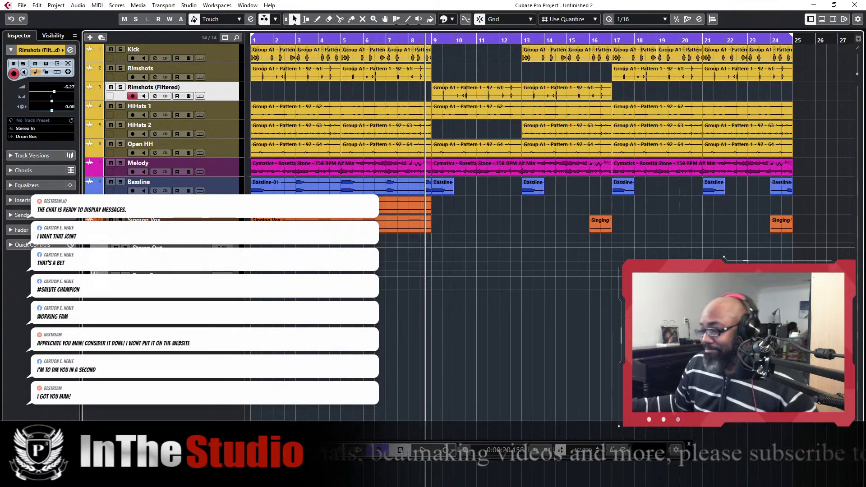
key(Home)
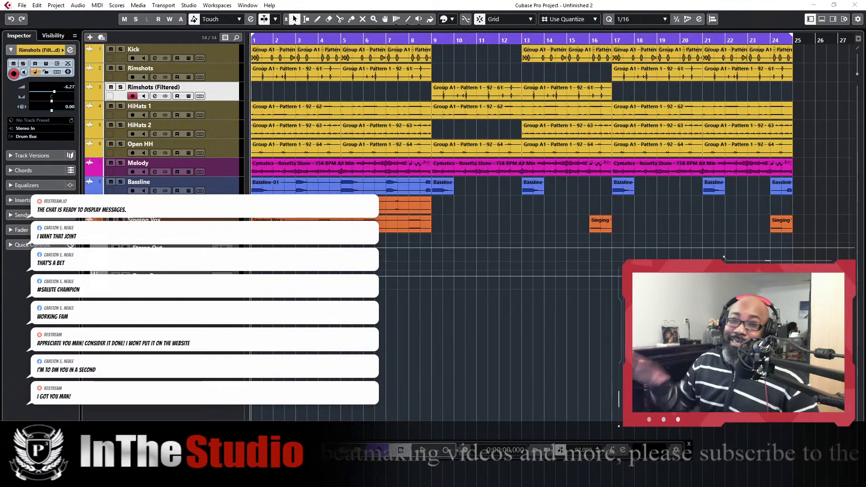
key(space)
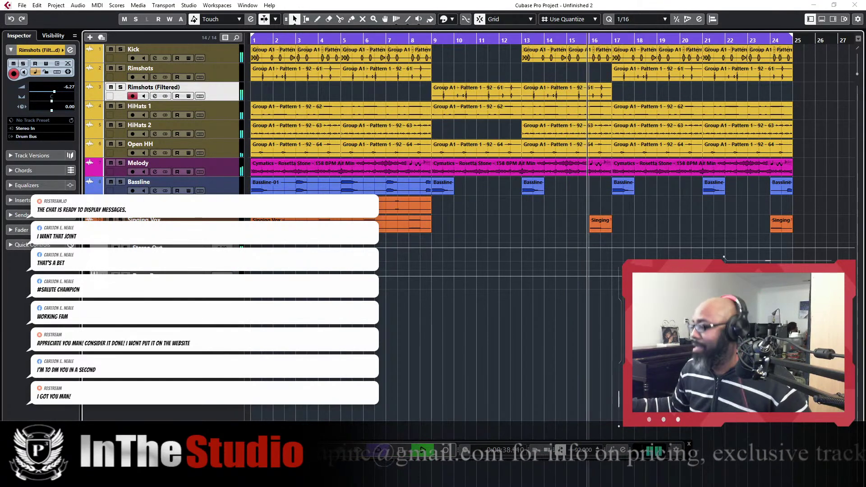
key(g)
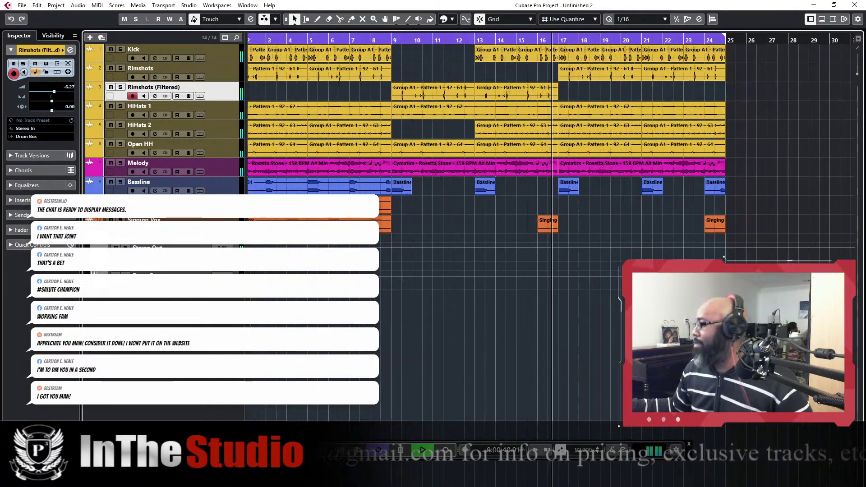
key(g)
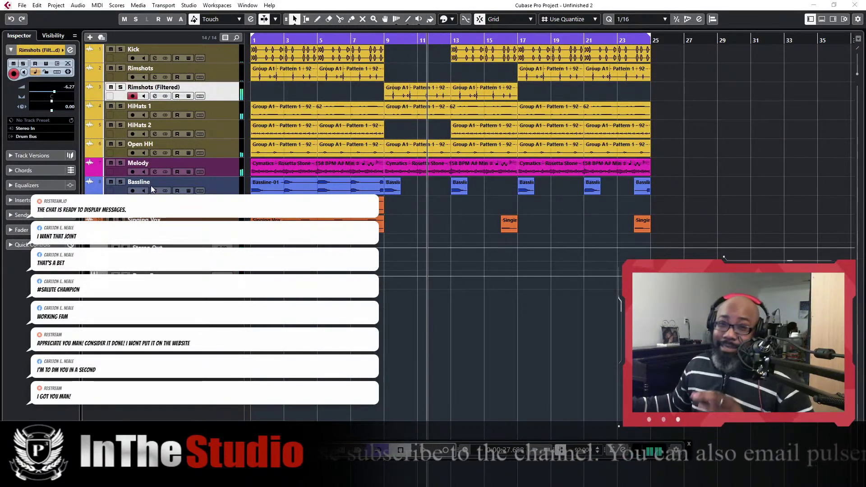
Close the Unfinished 2 project
click(22, 6)
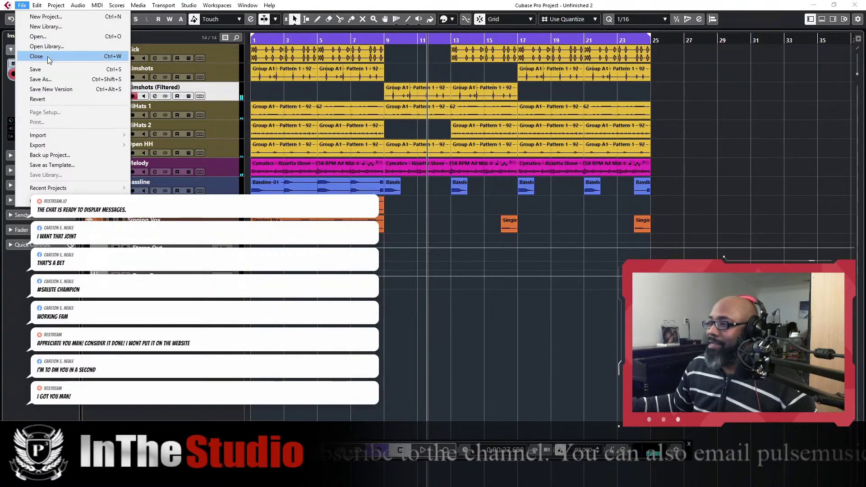
click(47, 56)
key(ctrl+w)
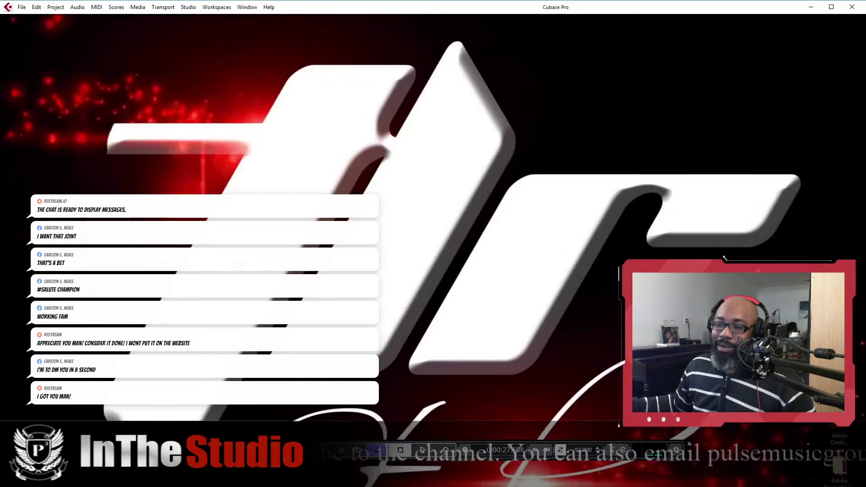
Open the project Unfinished.cpr from the Hip Hop Tracks folder
click(21, 7)
click(51, 49)
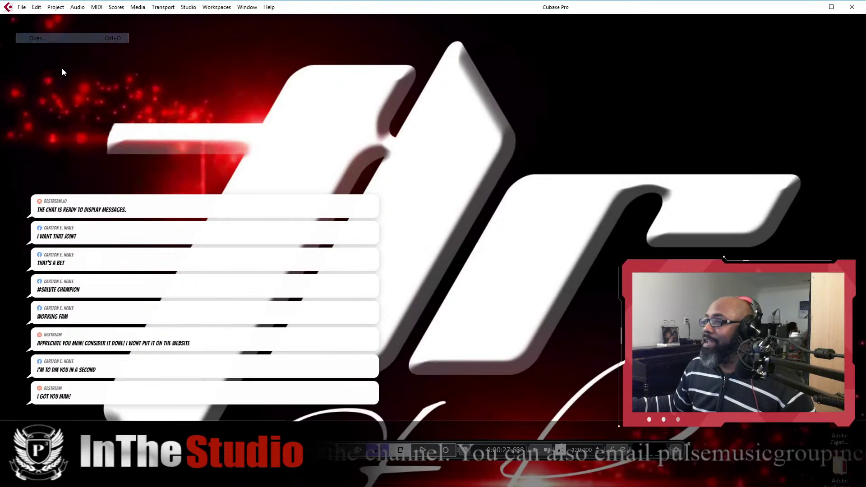
drag(442, 64, 442, 275)
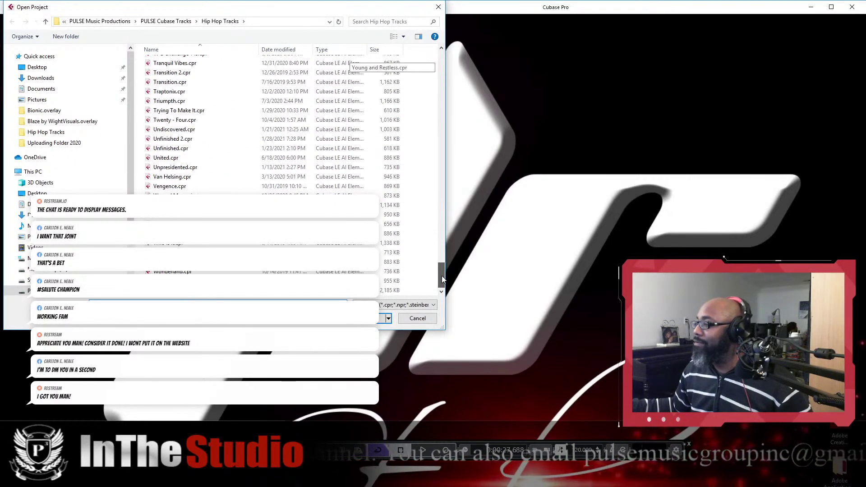
double_click(183, 151)
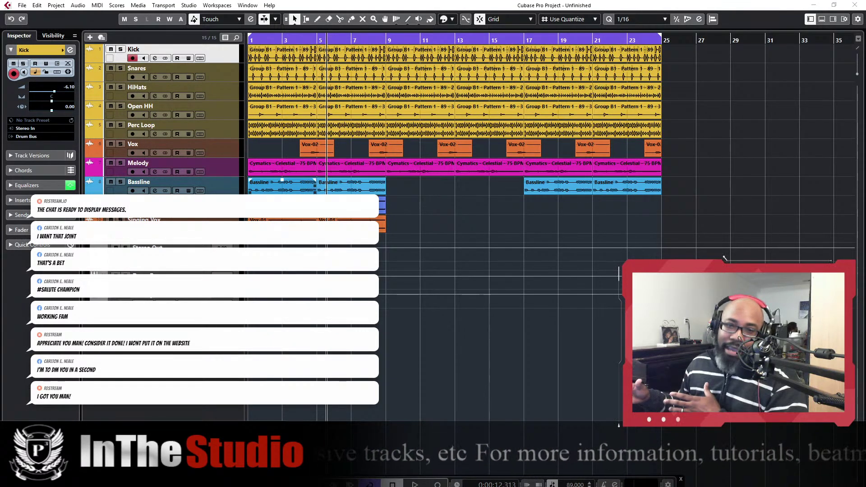
Play the Unfinished project from its start to about bar 9, and close the project
key(Home)
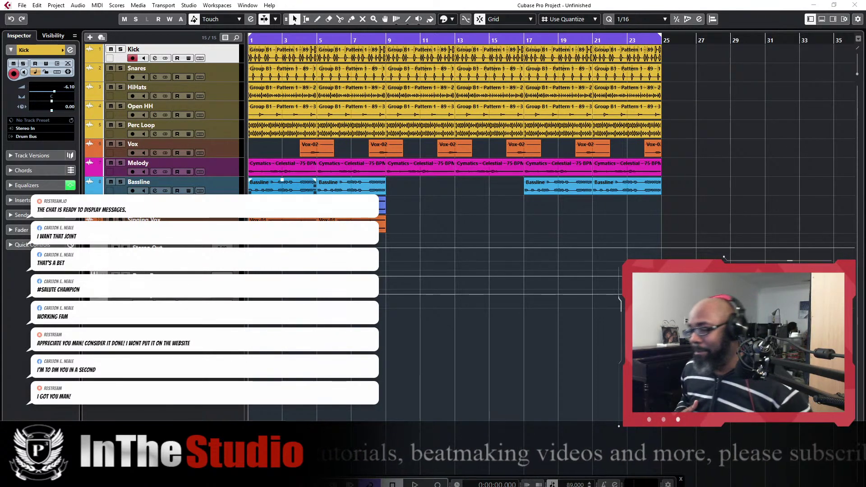
key(space)
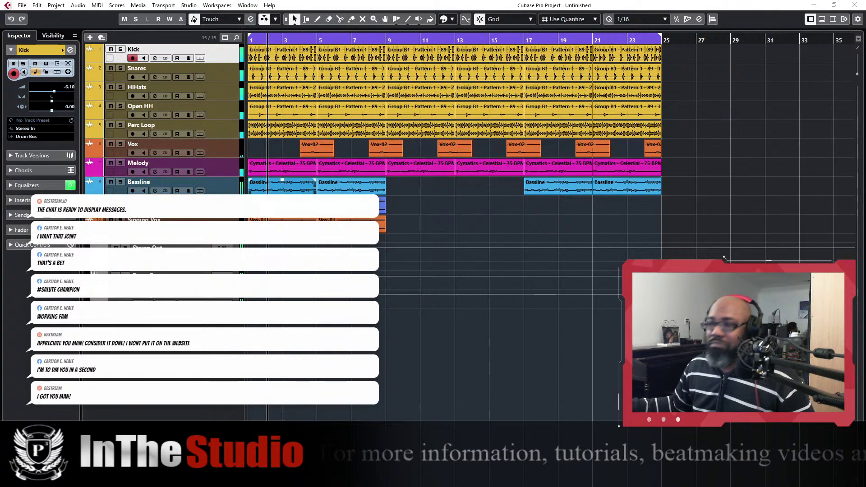
key(F2)
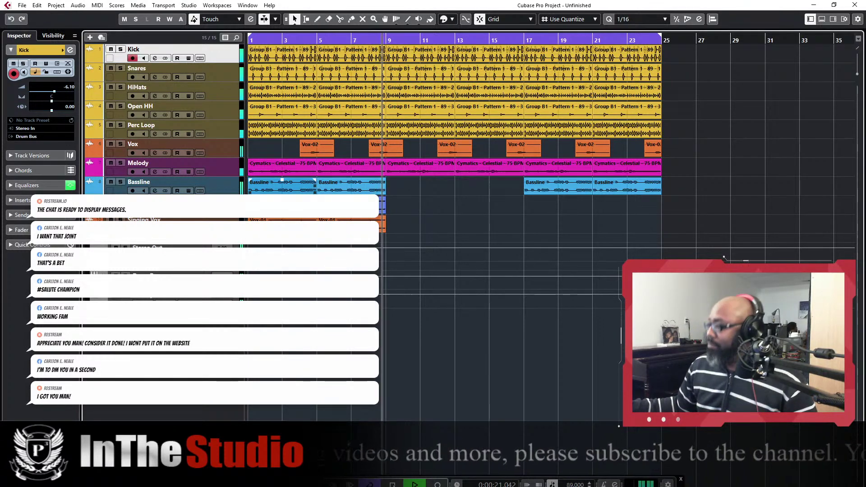
key(space)
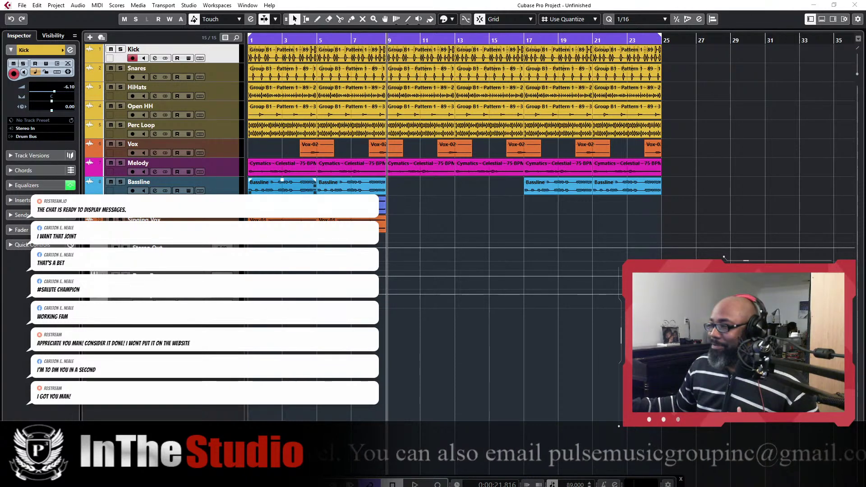
click(22, 7)
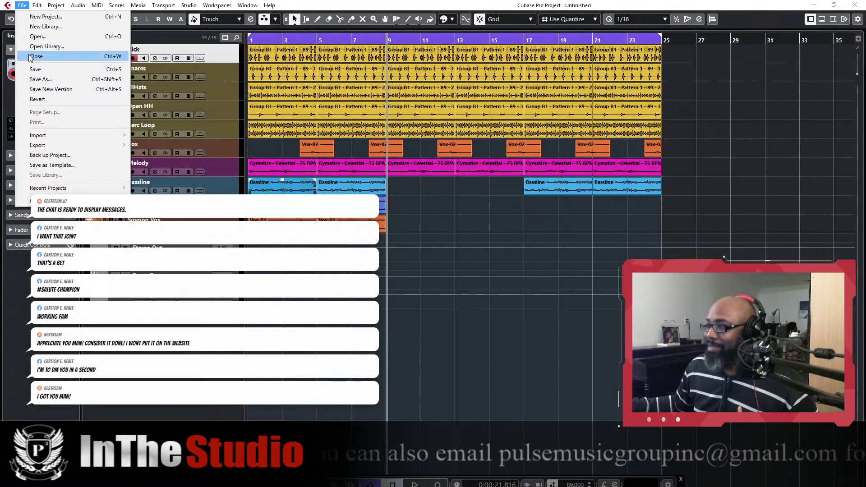
key(Escape)
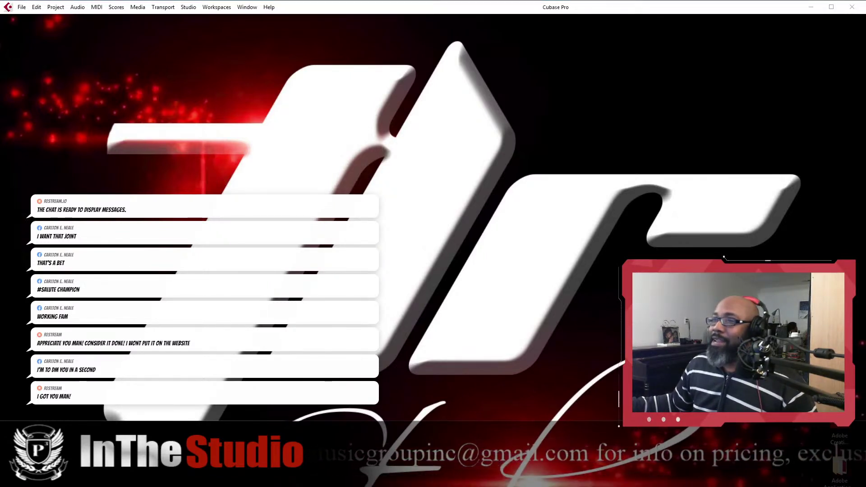
Switch to Chrome by moving its window onto this screen, and maximize it to view the Sound Kits page
drag(0, 144, 496, 145)
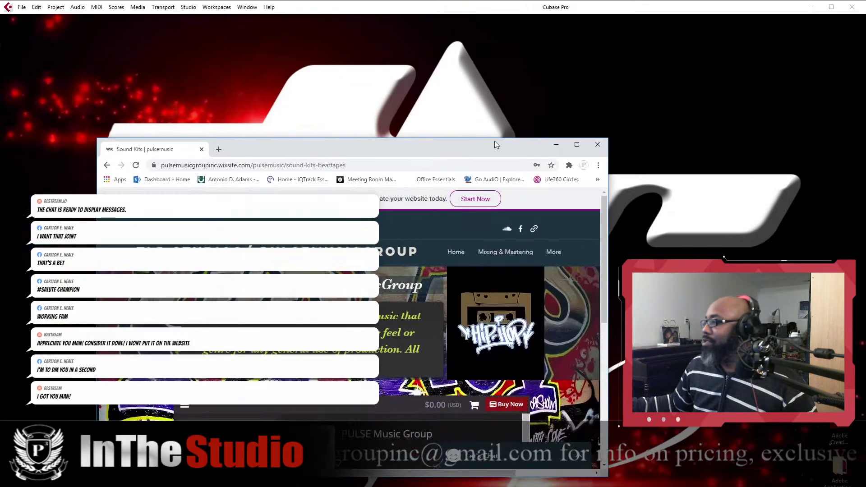
click(576, 145)
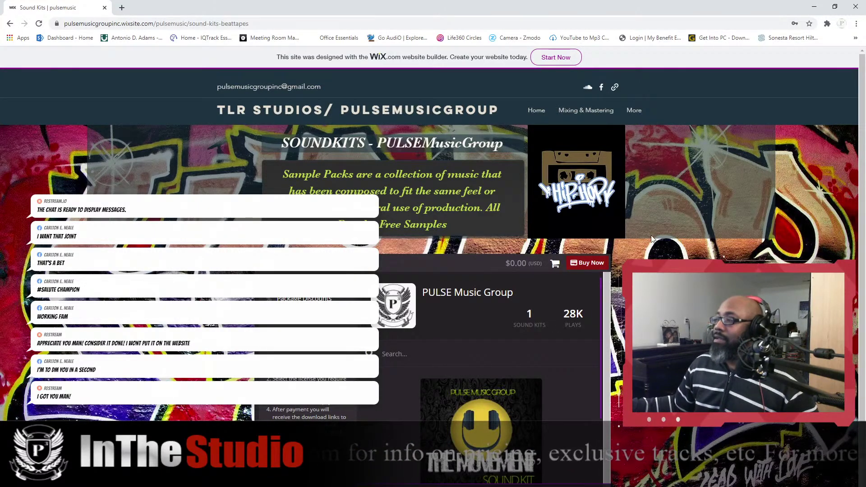
mouse_move(634, 114)
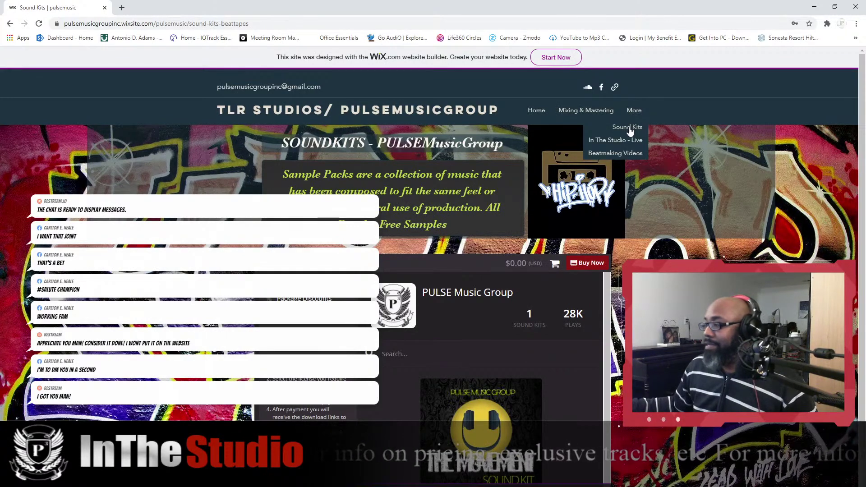
scroll(627, 131, down, 2)
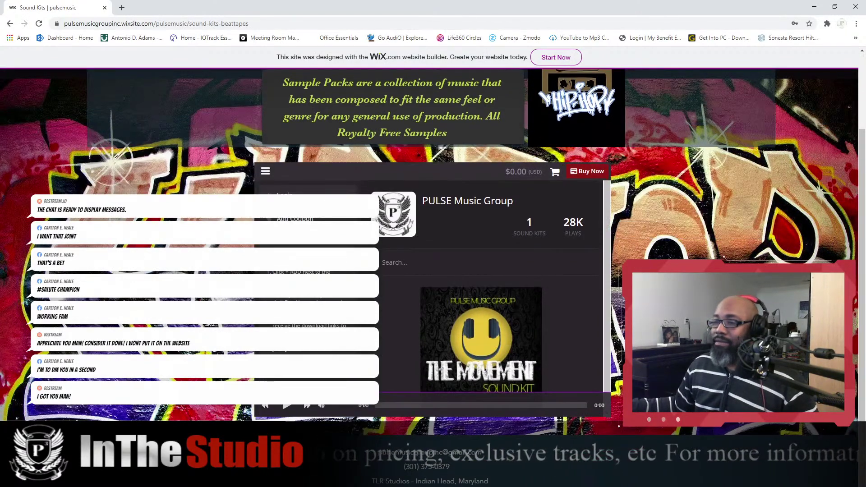
Reposition and re-maximize the browser window to view The Movement Sound Kit listing, and switch back to Cubase Pro
click(844, 9)
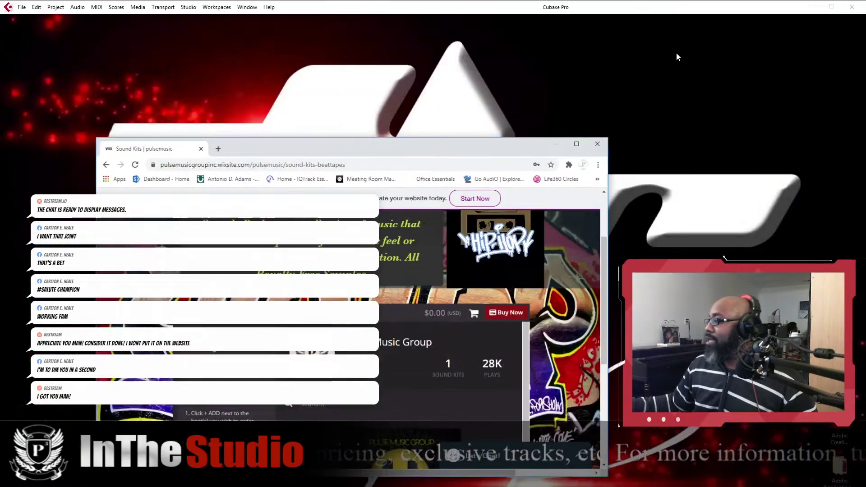
drag(421, 144, 520, 43)
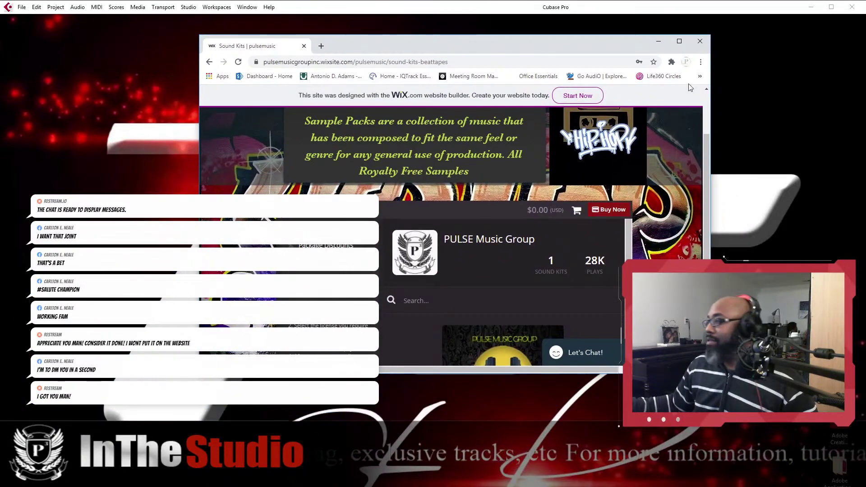
click(678, 42)
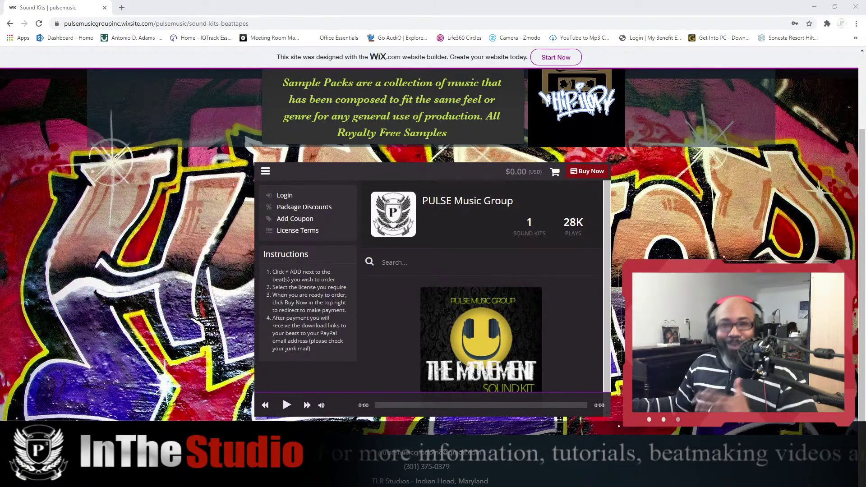
scroll(283, 386, down, 2)
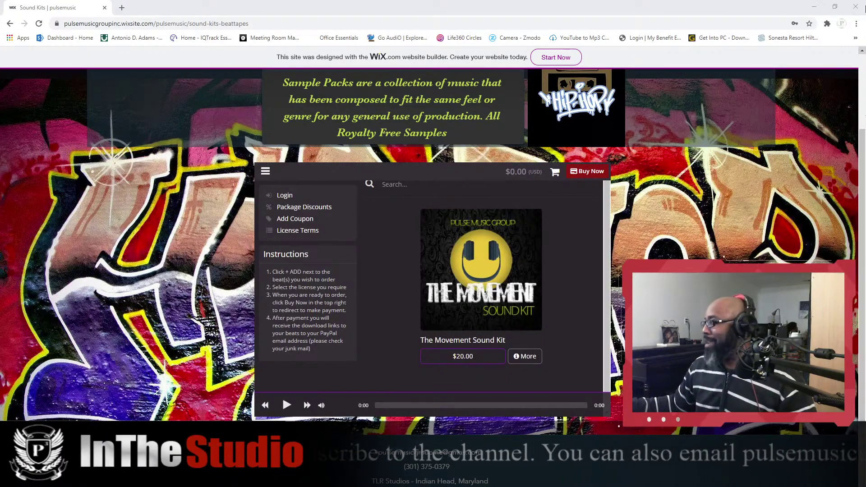
key(alt+Tab)
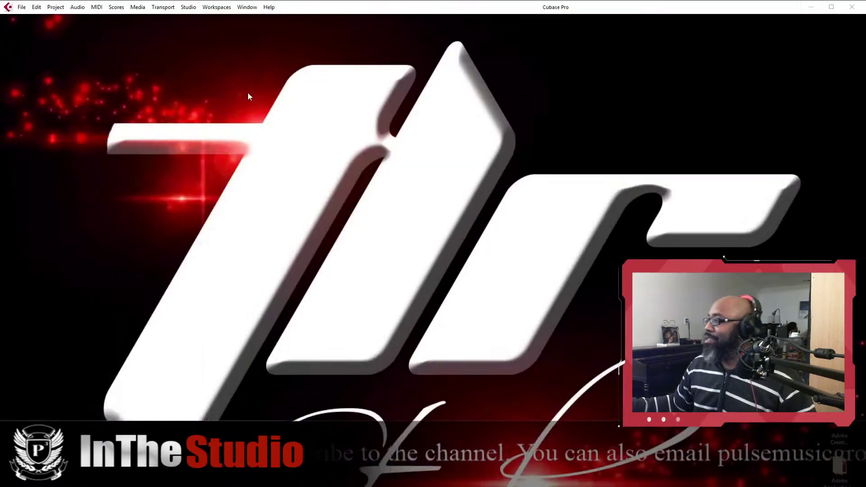
Create a new empty project in the default location
click(22, 7)
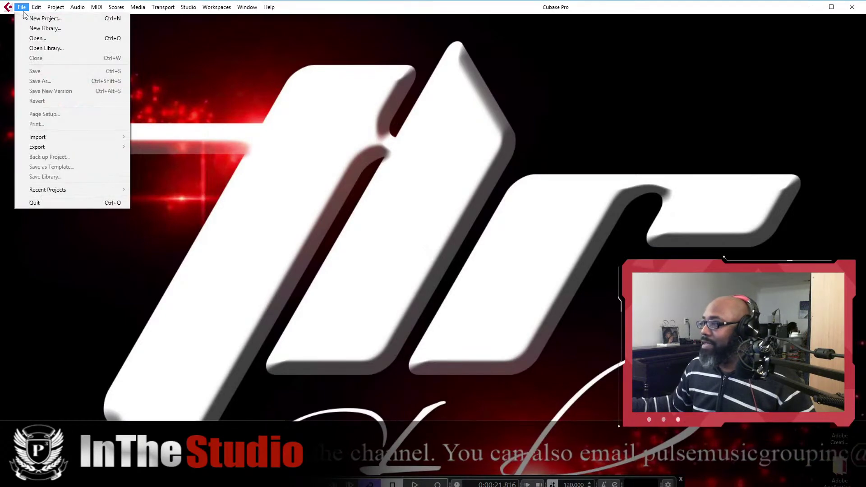
click(36, 19)
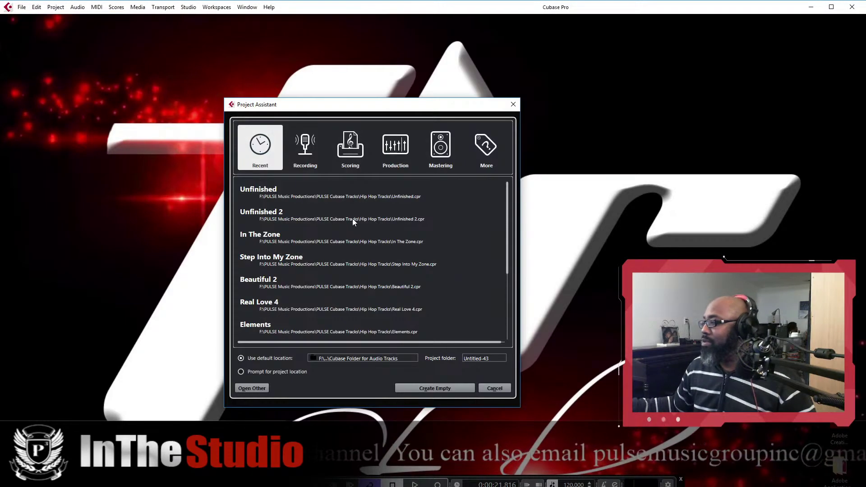
click(419, 385)
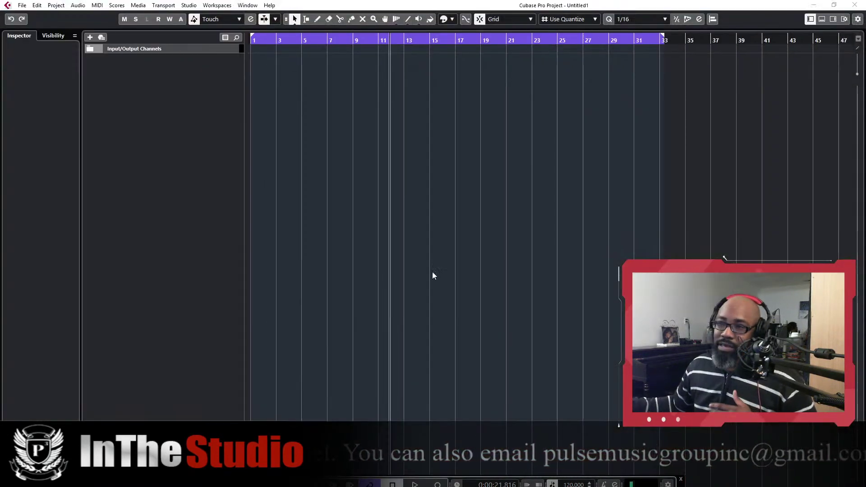
Shorten the cycle range to end at bar 9, and set the snap grid type to Bar
drag(658, 40, 354, 47)
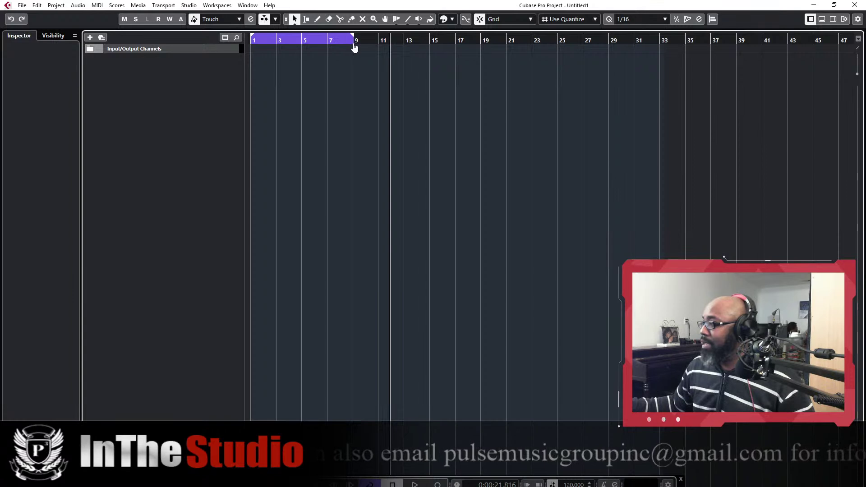
click(569, 19)
click(569, 30)
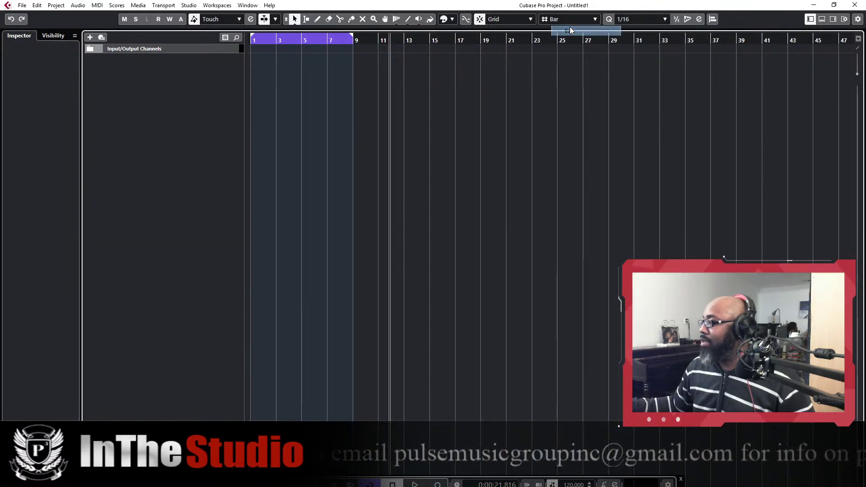
Add one instrument track using Maschine 2, routed to Stereo Out
right_click(117, 83)
click(138, 103)
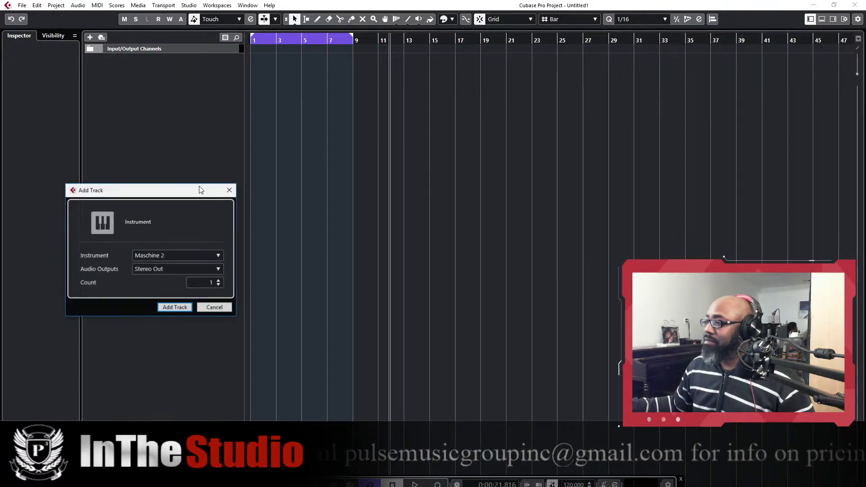
click(175, 309)
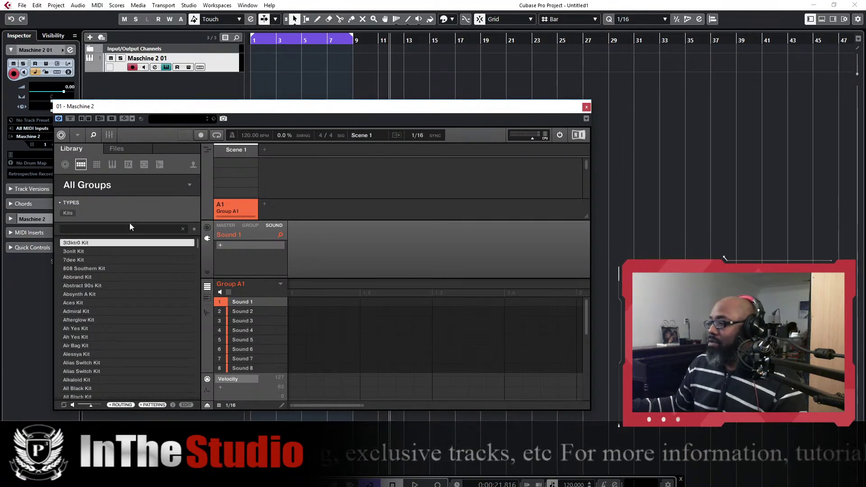
Filter the Maschine library to Soul Magic groups and preview its kits, from Back 2 You 70s through City Lights 90s, and Funky Donut 90s
click(94, 187)
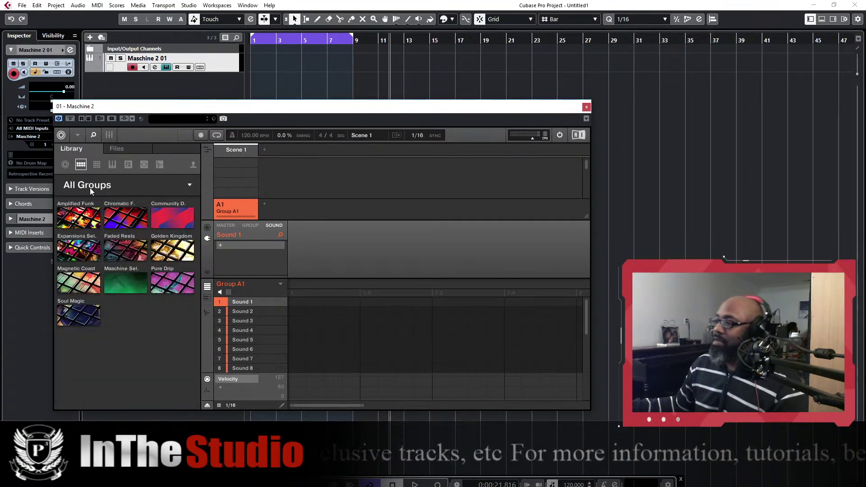
click(80, 322)
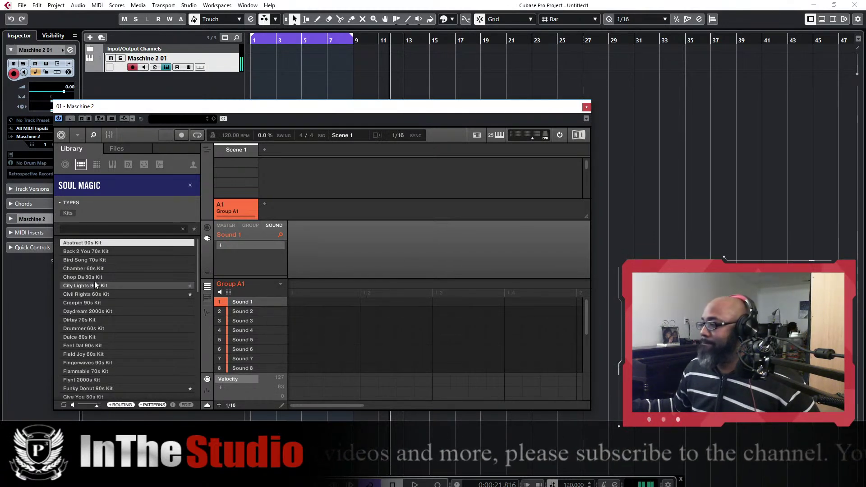
click(101, 251)
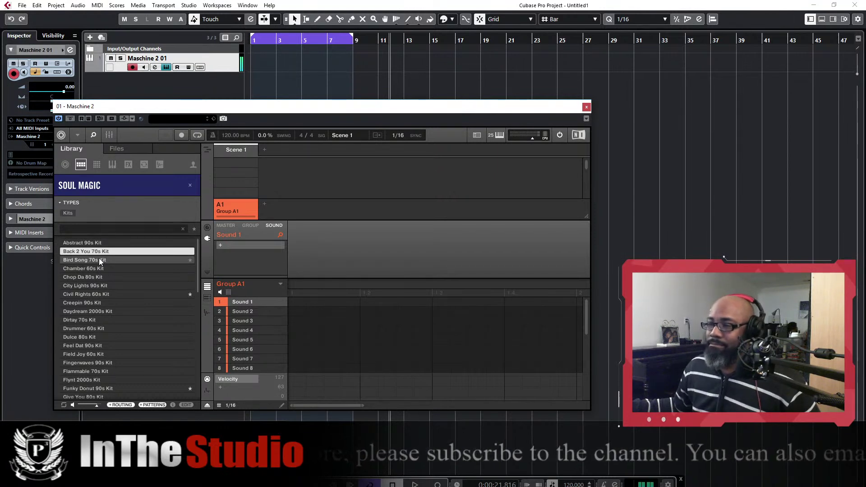
click(98, 259)
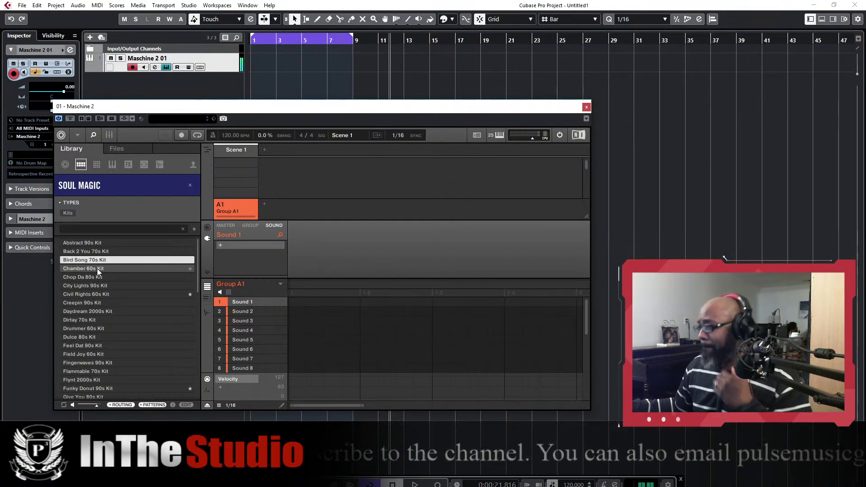
click(96, 269)
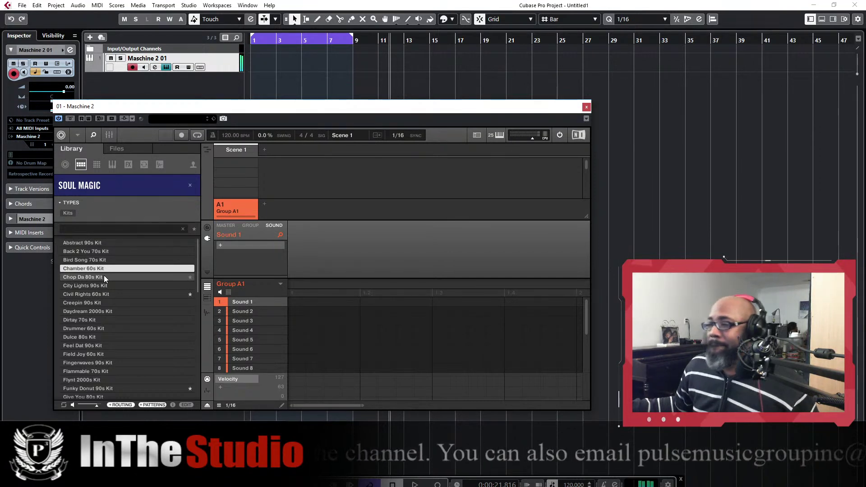
click(104, 277)
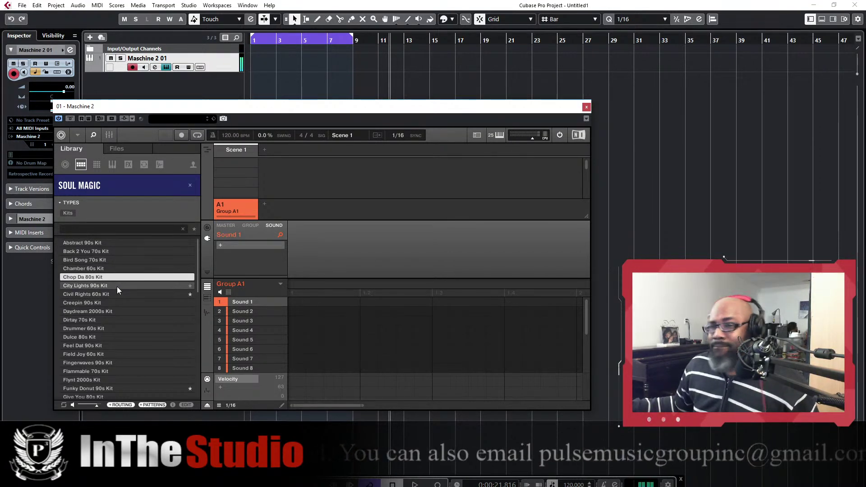
click(117, 286)
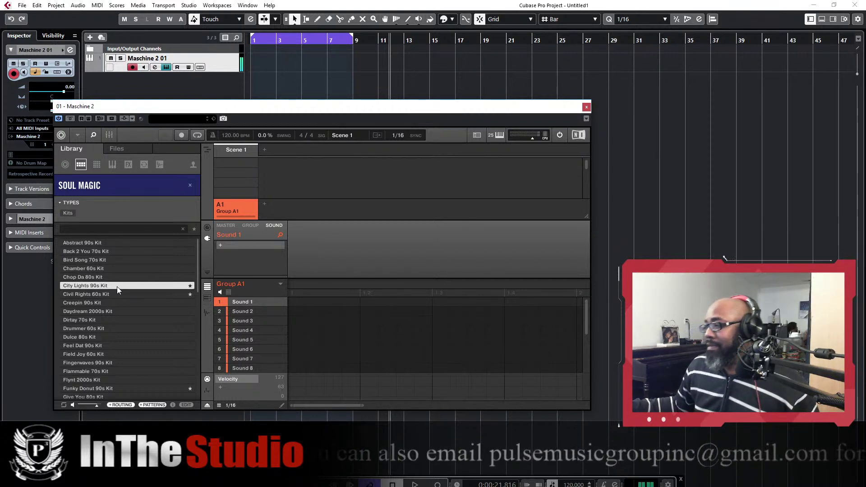
click(115, 388)
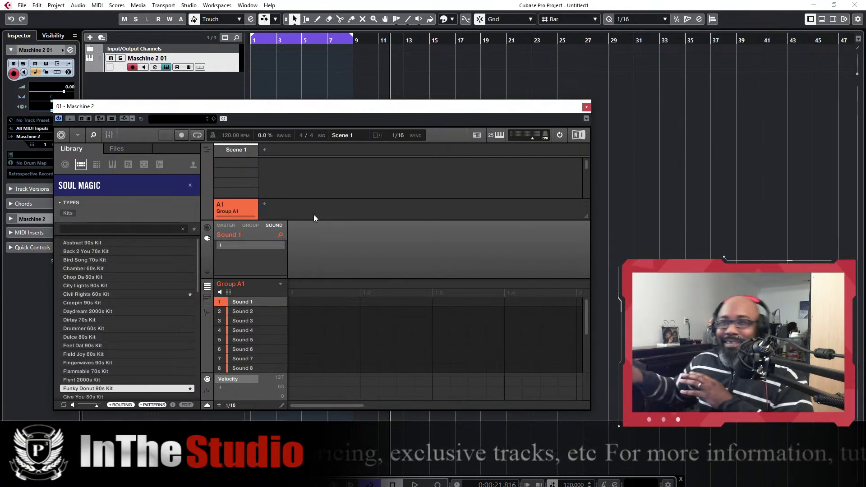
Close the Maschine 2 instrument window and show the File Browser with The Movement Sound Kit's Melodic Loops folder
click(586, 108)
click(833, 19)
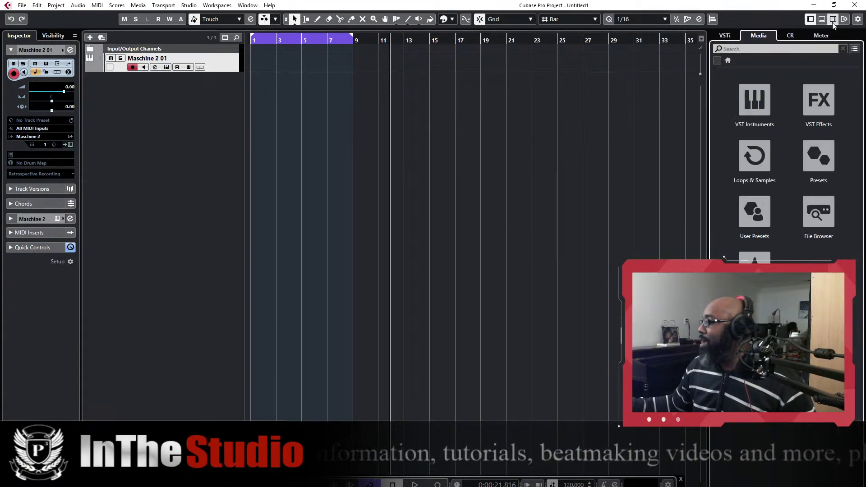
click(826, 205)
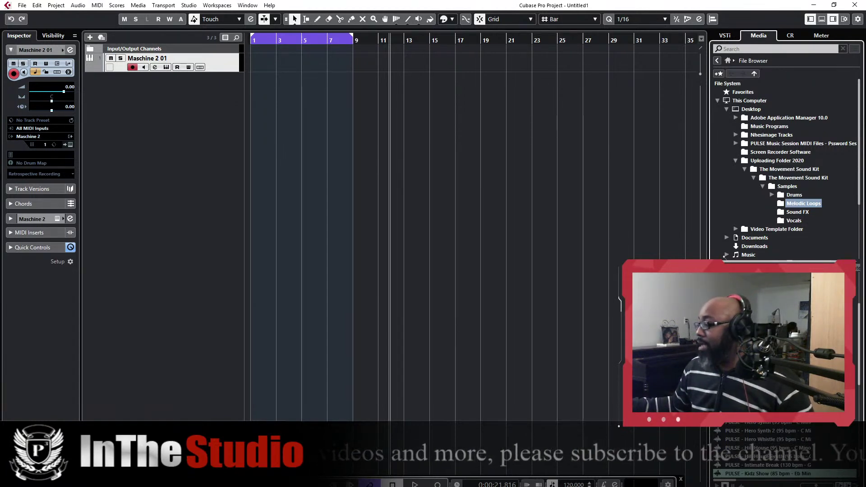
Move the floating transport up into the project area and set the project tempo to 92 BPM
double_click(580, 484)
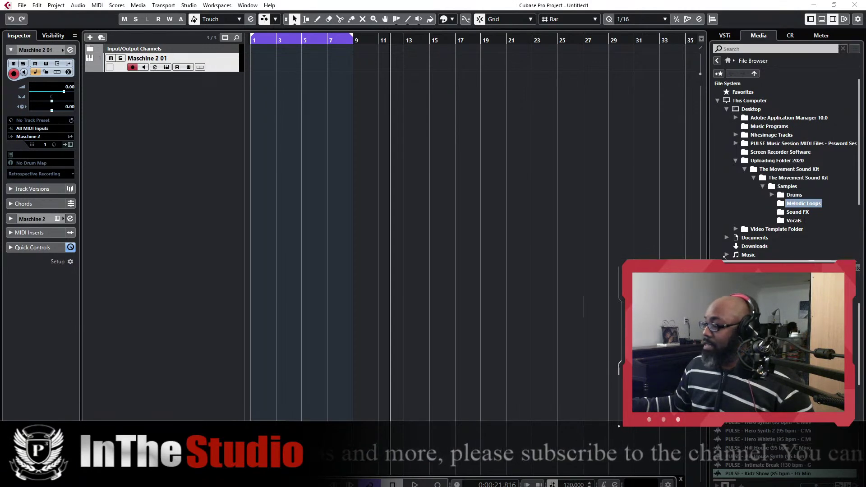
drag(388, 483, 370, 397)
double_click(556, 398)
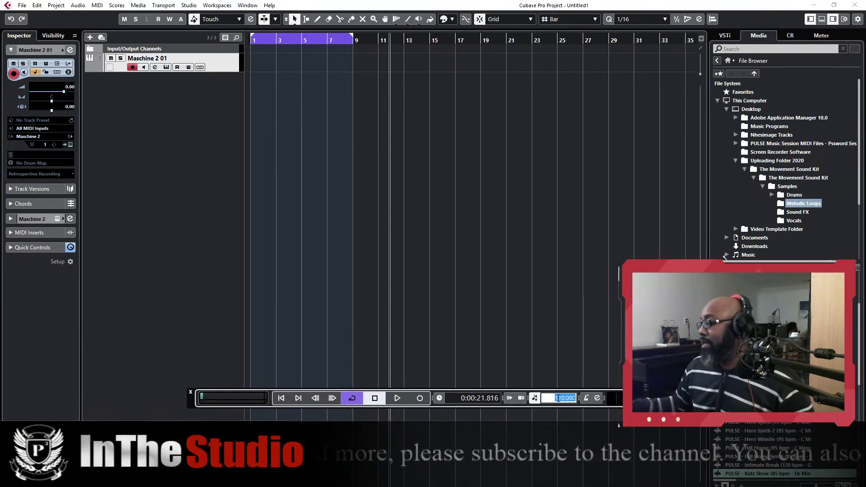
text(92)
key(Return)
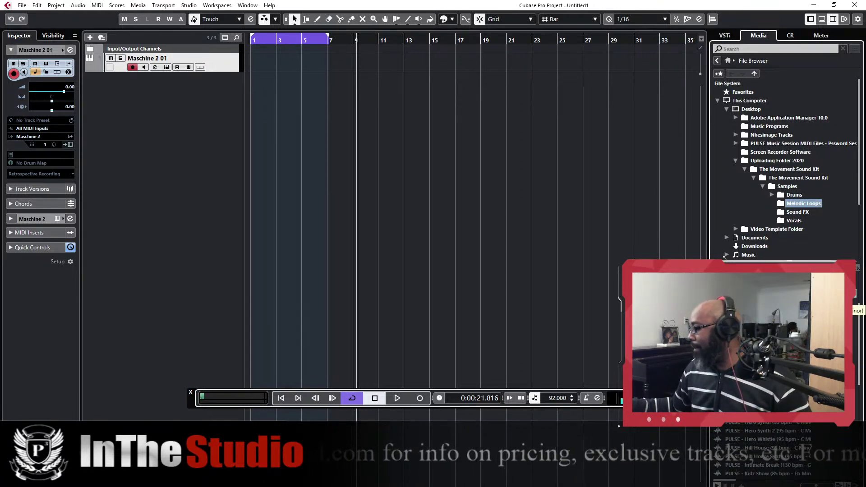
Place the PULSE - Gated Afternoon melodic loop on a new audio track at bar 1, and extend the cycle range to bar 9
scroll(785, 451, down, 10)
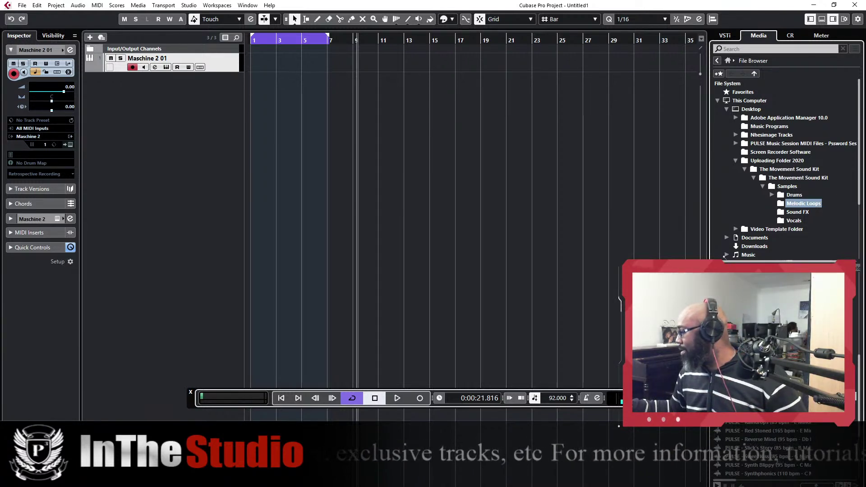
scroll(784, 451, down, 5)
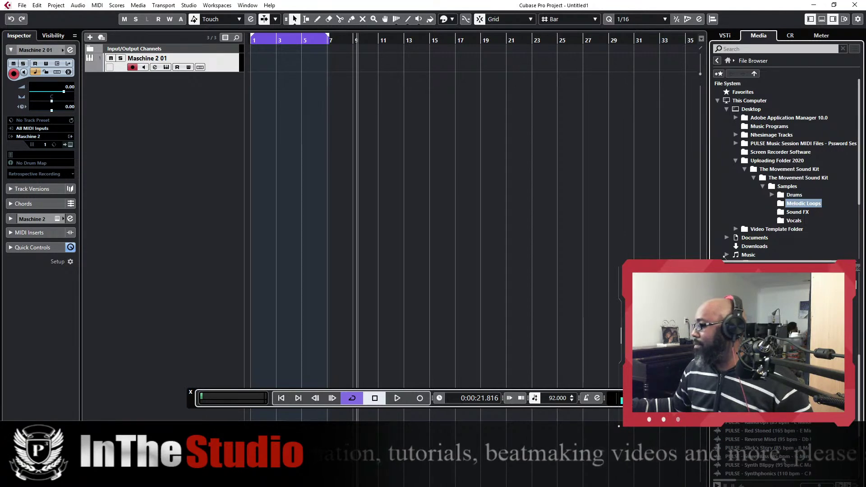
drag(767, 361, 350, 258)
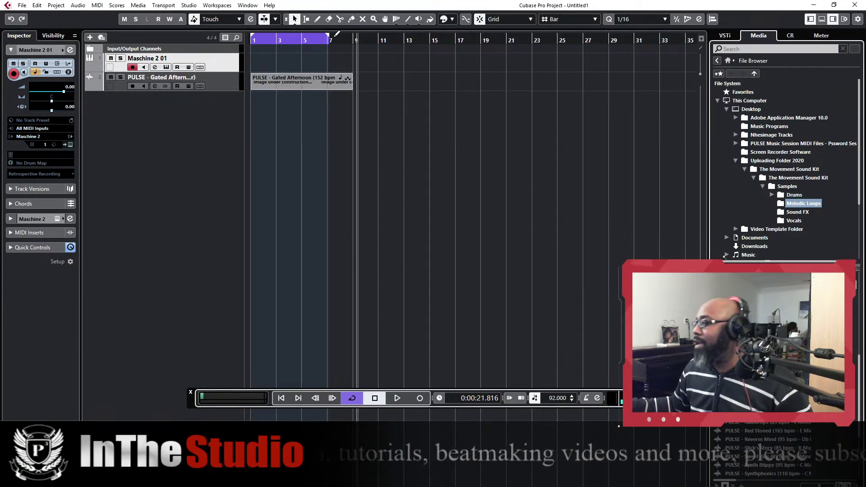
drag(328, 38, 348, 41)
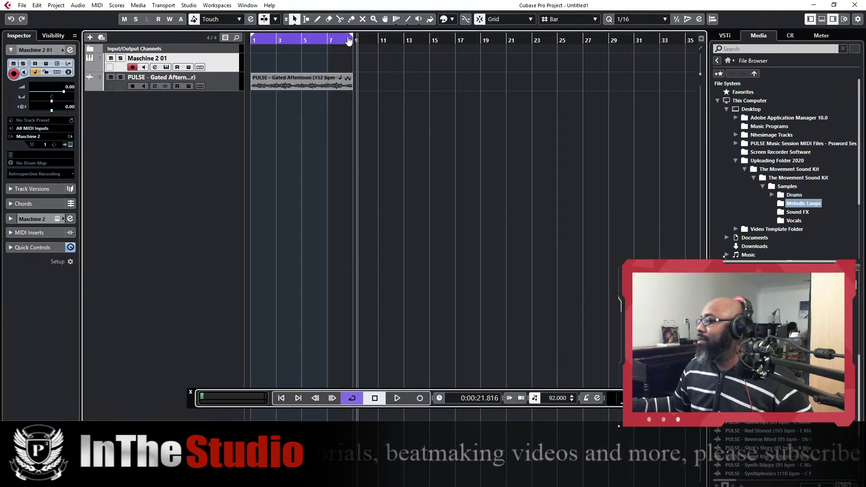
Return the playhead to the project start and move the Gated Afternoon track above the Maschine 2 01 track
click(280, 399)
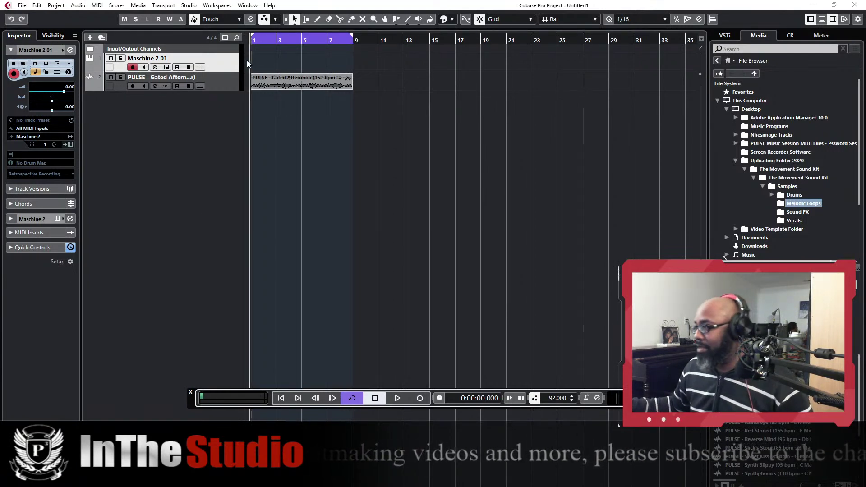
drag(219, 77, 220, 56)
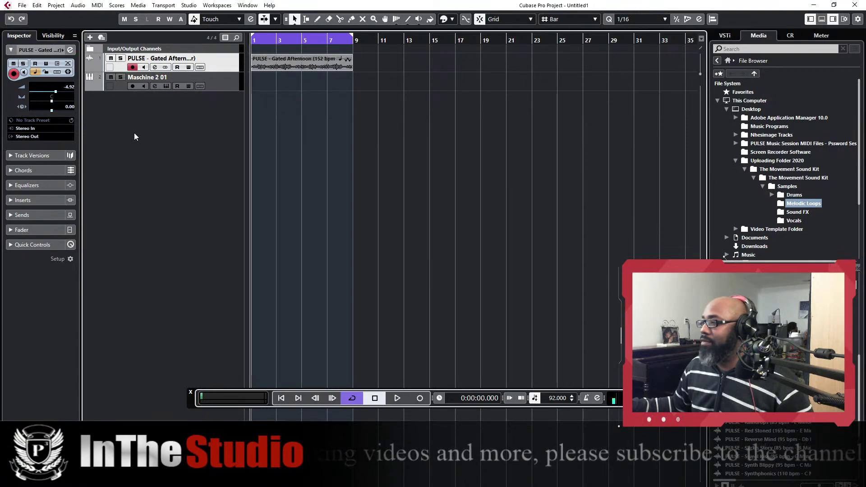
Add a stereo group track named Drum Bus, routed to Stereo Out
right_click(125, 115)
click(175, 173)
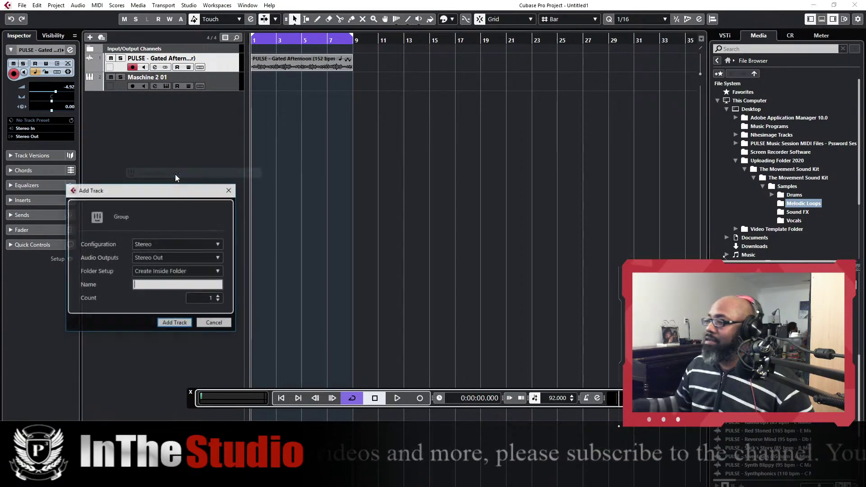
text(Drum Bus)
key(Return)
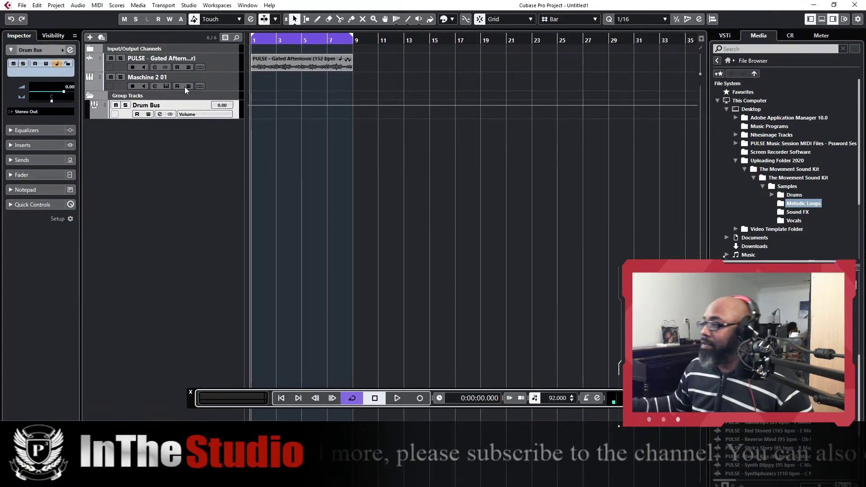
Move the Input/Output Channels folder below the Maschine 2 01 track and expand it
drag(168, 50, 171, 88)
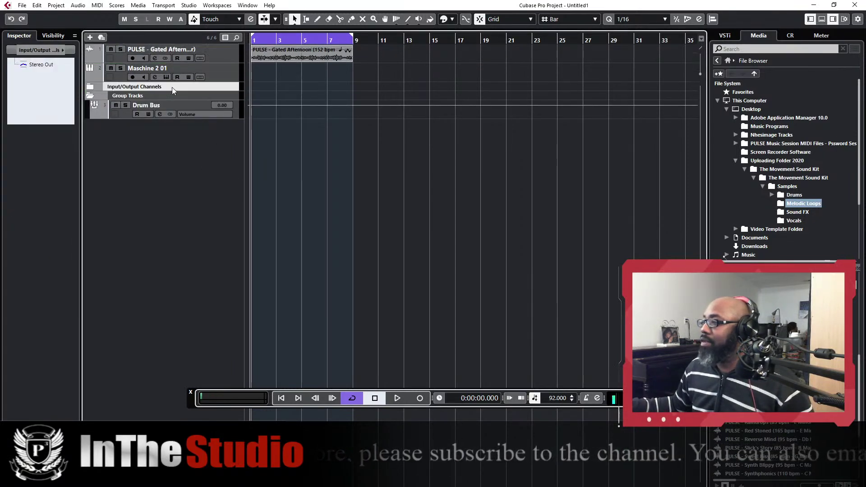
click(91, 87)
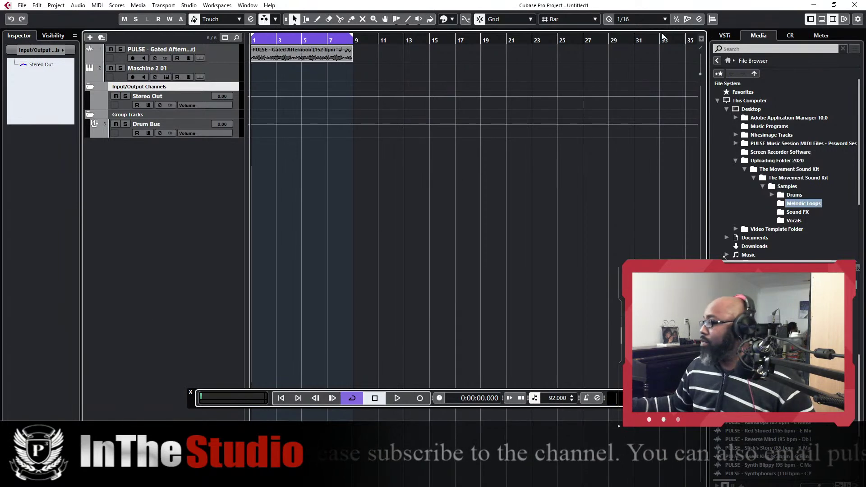
Show the mixer below the project and load the PULSE Drum Bus FX chain preset into the Drum Bus channel's inserts
click(822, 19)
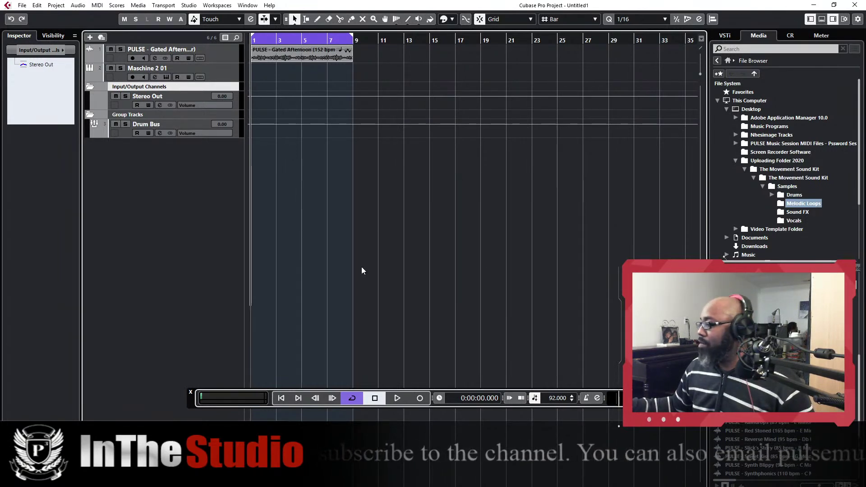
click(357, 424)
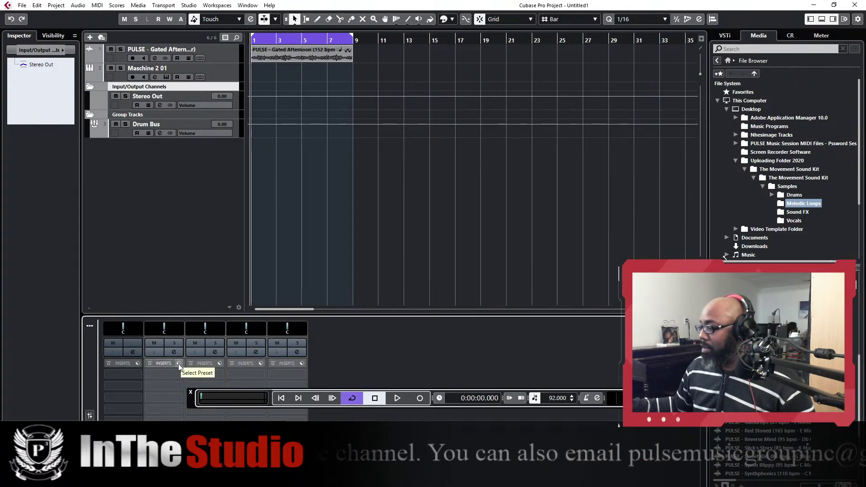
click(261, 364)
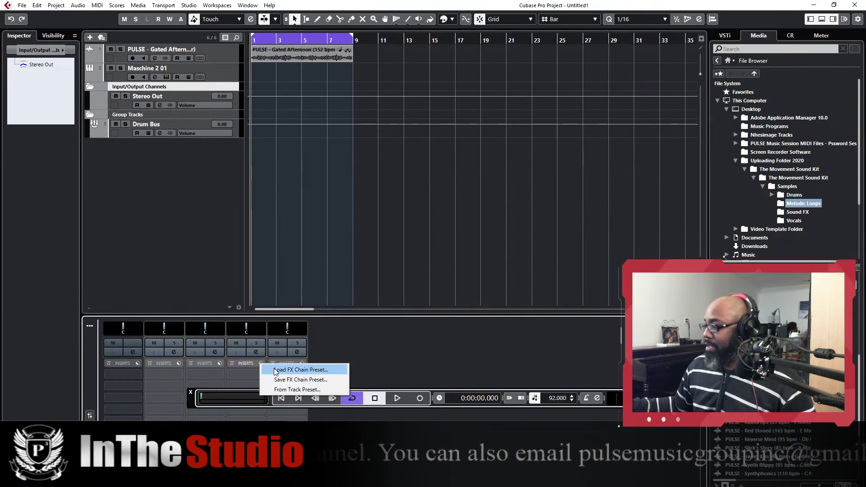
click(280, 370)
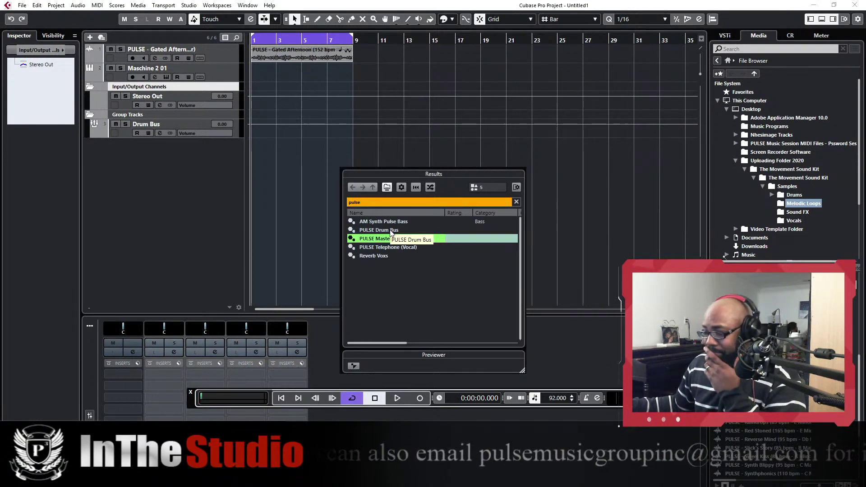
double_click(390, 231)
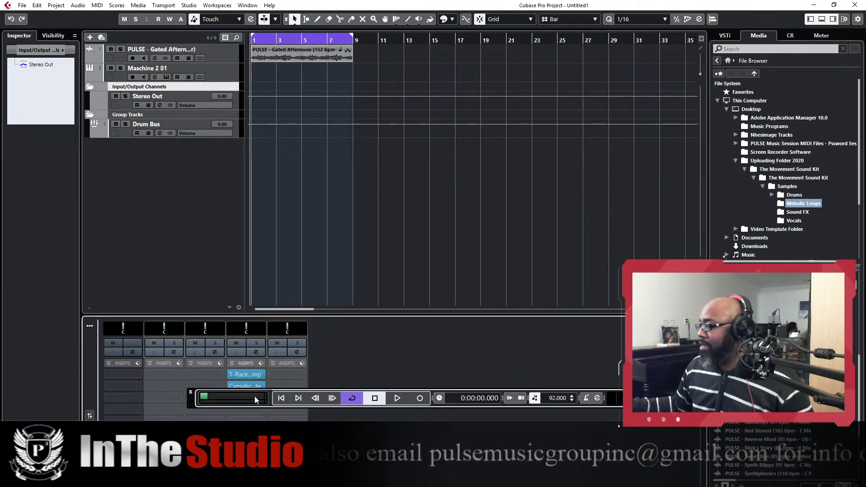
Inspect the T-RackS CS Bus Comp and Cymatics Diablo Lite inserts on the Drum Bus and close both plug-in windows
click(246, 374)
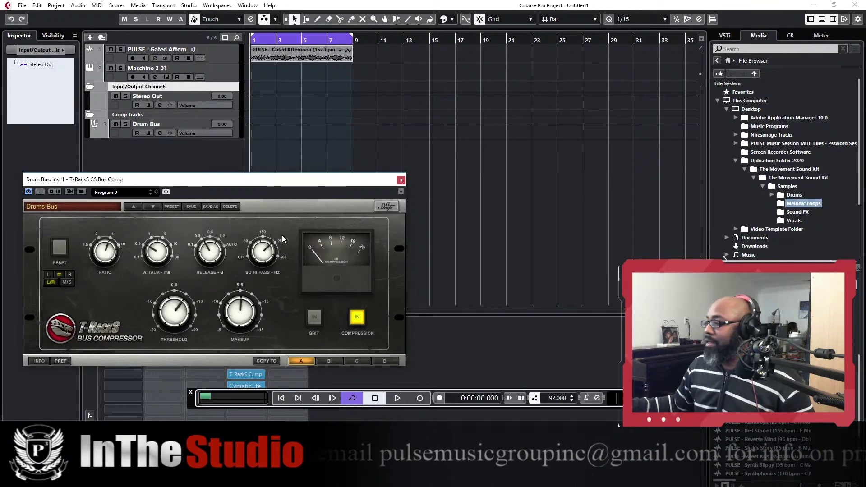
click(246, 386)
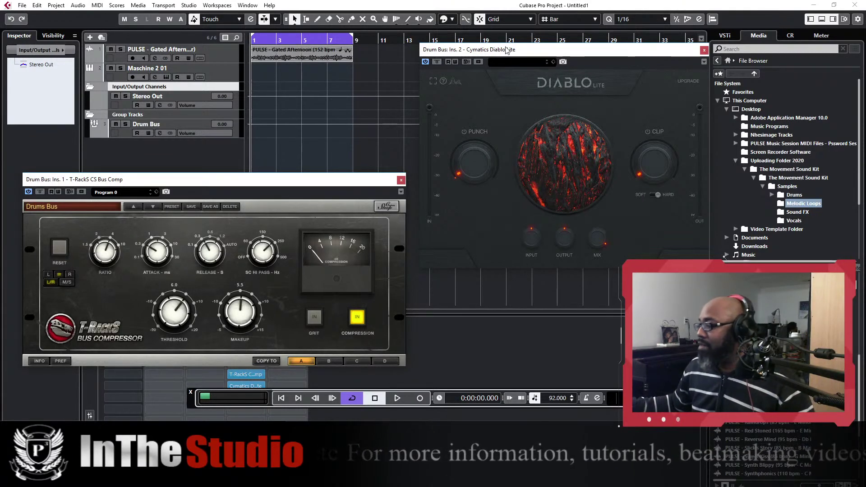
click(401, 180)
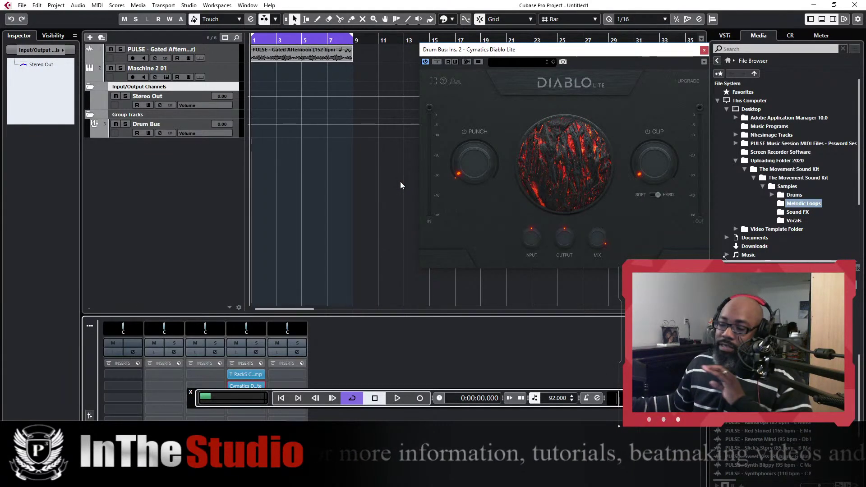
click(703, 50)
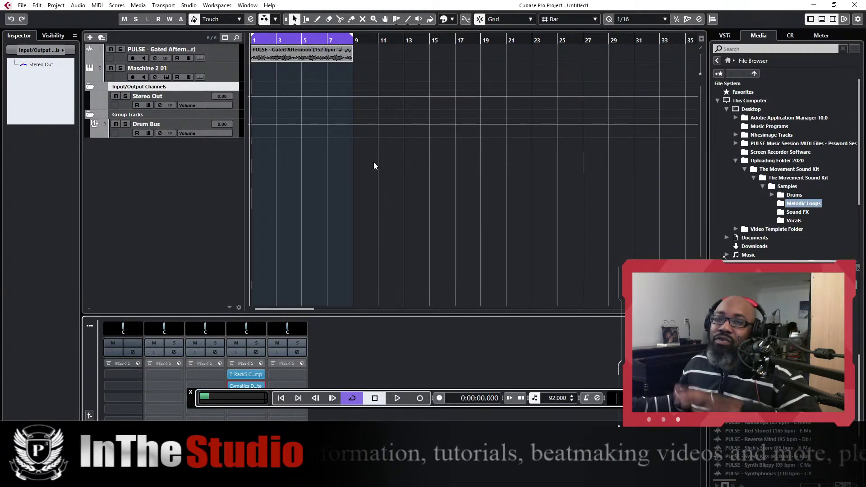
Load the PULSE Mastering Chain FX chain preset into the Stereo Out channel's inserts
click(301, 363)
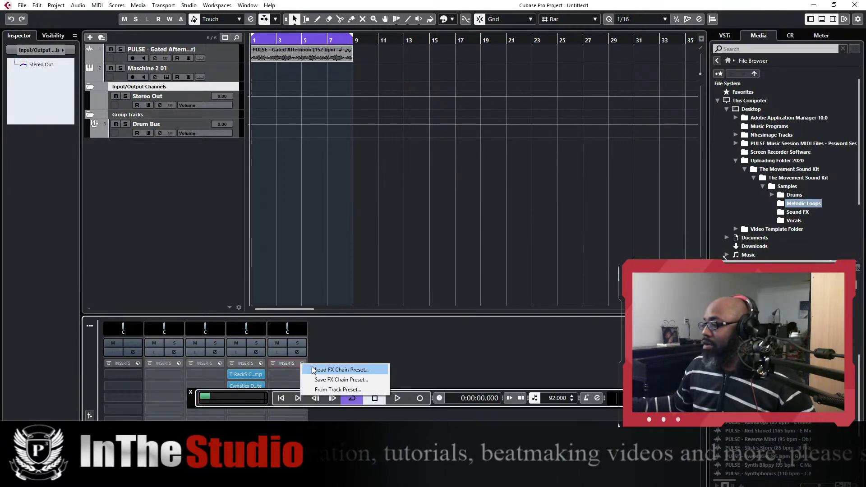
click(314, 370)
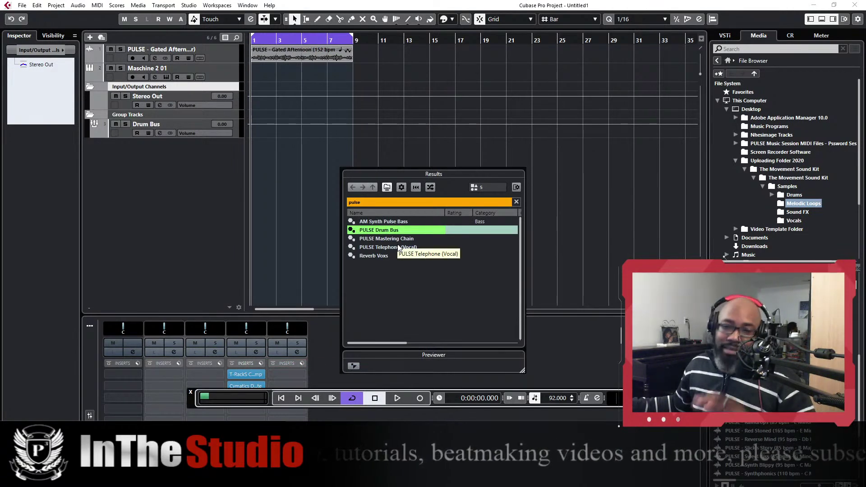
double_click(399, 240)
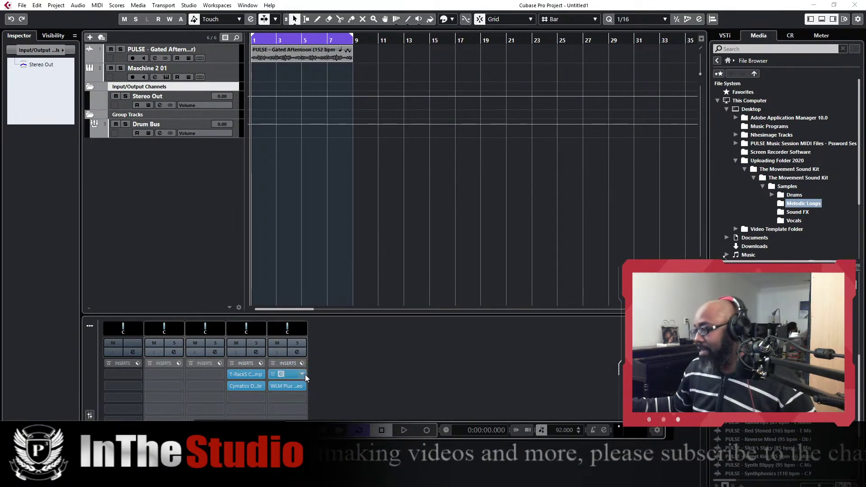
Examine the WLM Plus and T-RackS CS inserts of Stereo Out side by side, including the T-RackS presets, and close both windows
click(291, 385)
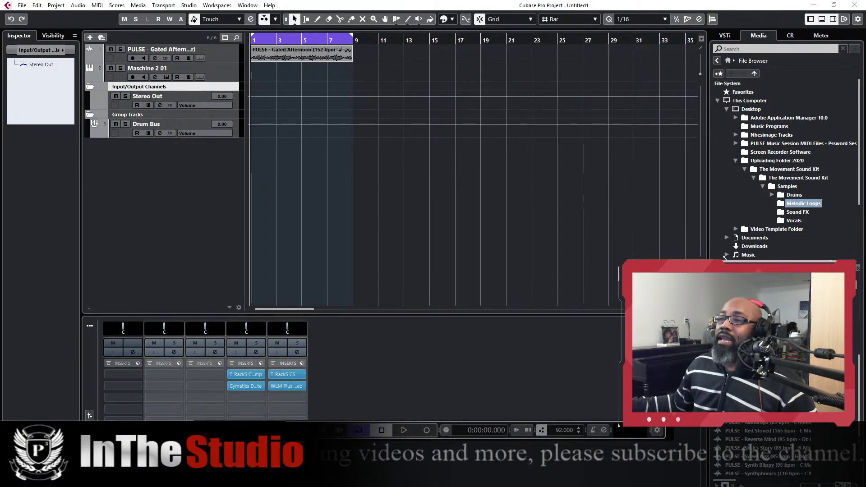
drag(199, 121, 421, 116)
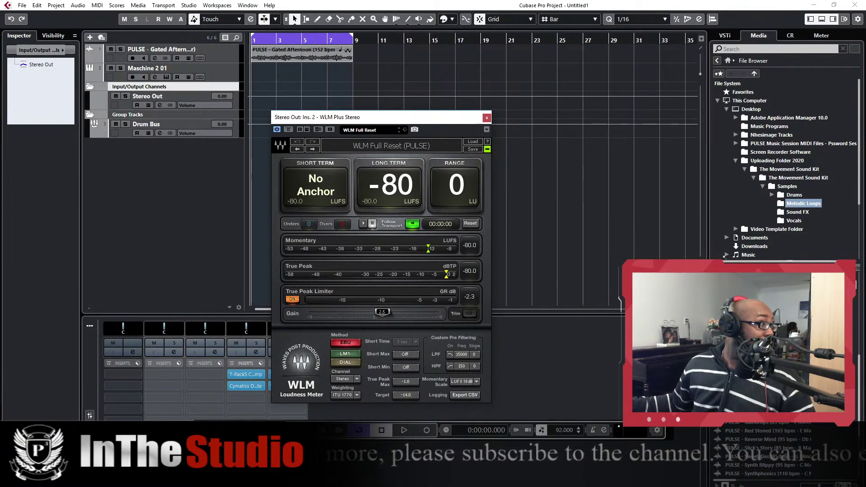
click(246, 374)
drag(135, 96, 476, 143)
drag(371, 119, 217, 111)
drag(486, 149, 438, 127)
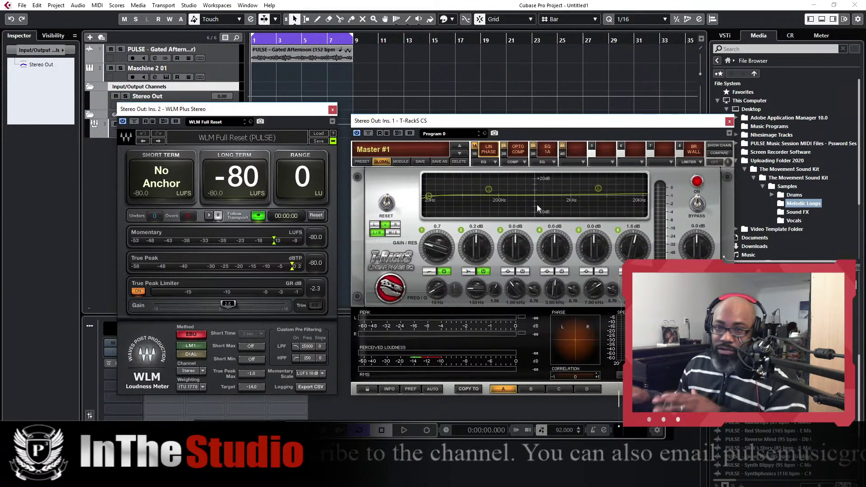
click(415, 149)
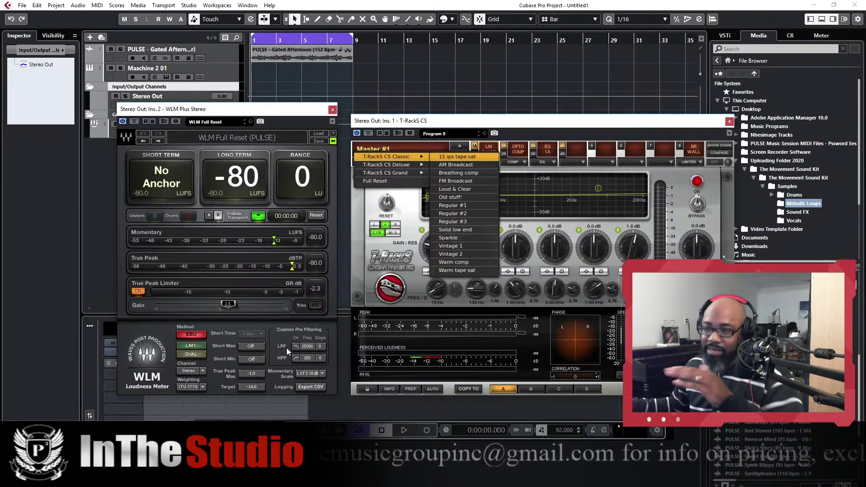
click(333, 110)
click(729, 121)
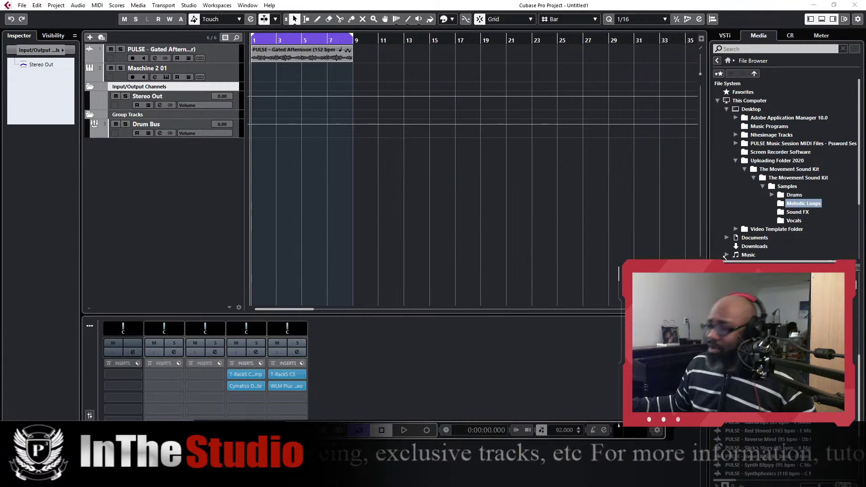
Play the Gated Afternoon loop, select the Maschine 2 01 track, and hide the mixer and the media browser to enlarge the arrangement
click(227, 58)
key(space)
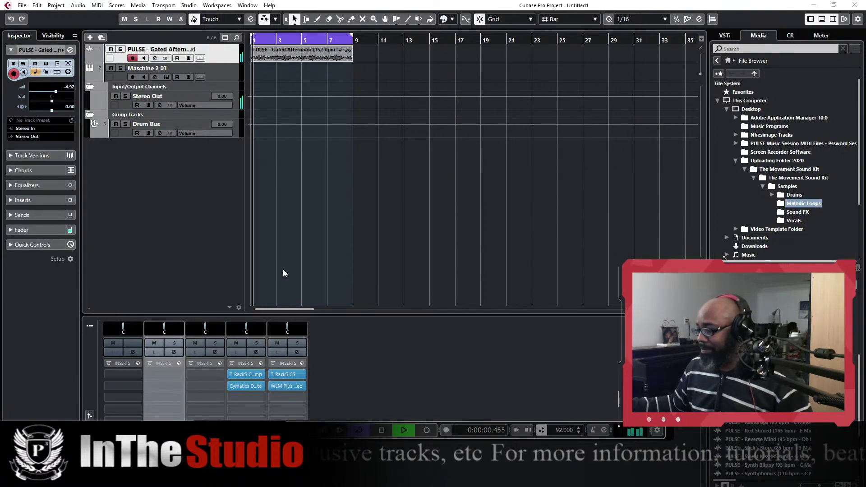
click(221, 76)
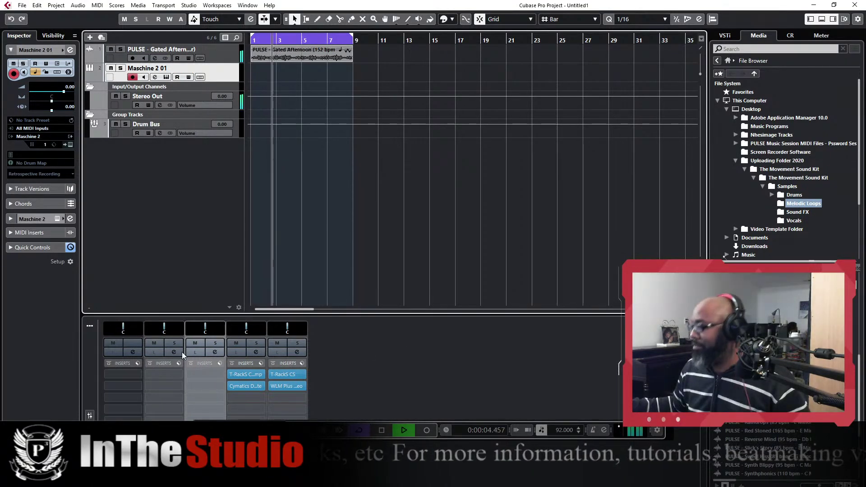
click(822, 19)
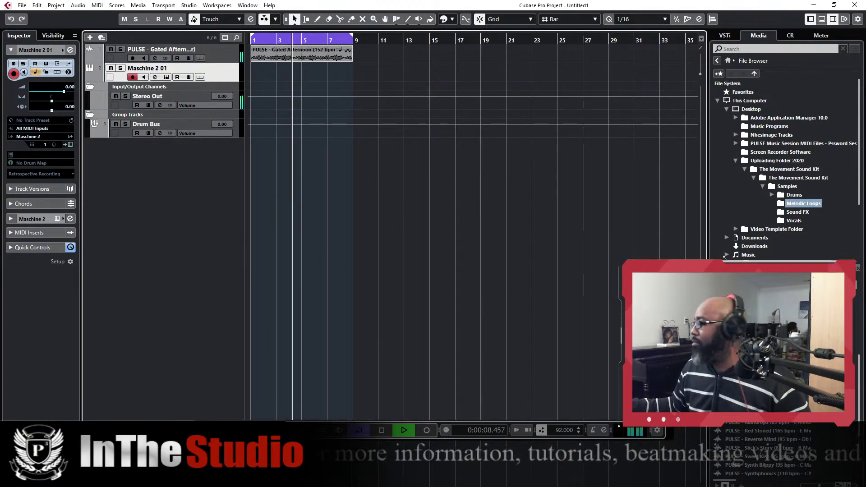
key(h)
key(h)
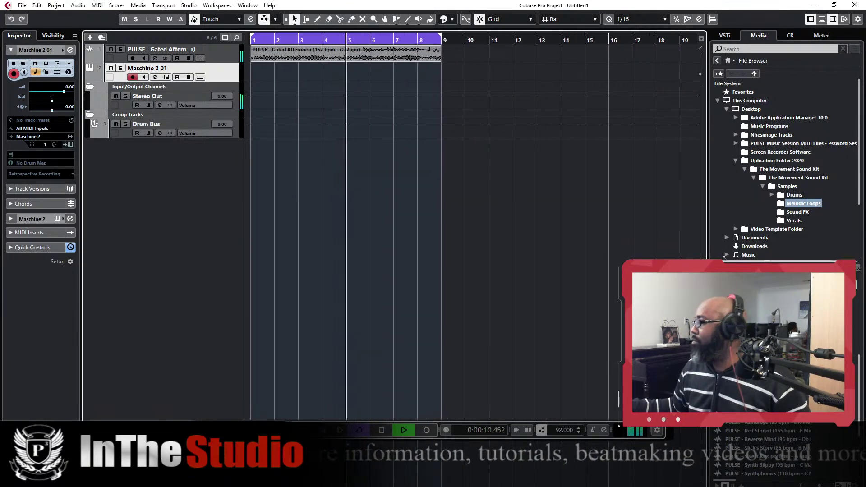
click(833, 19)
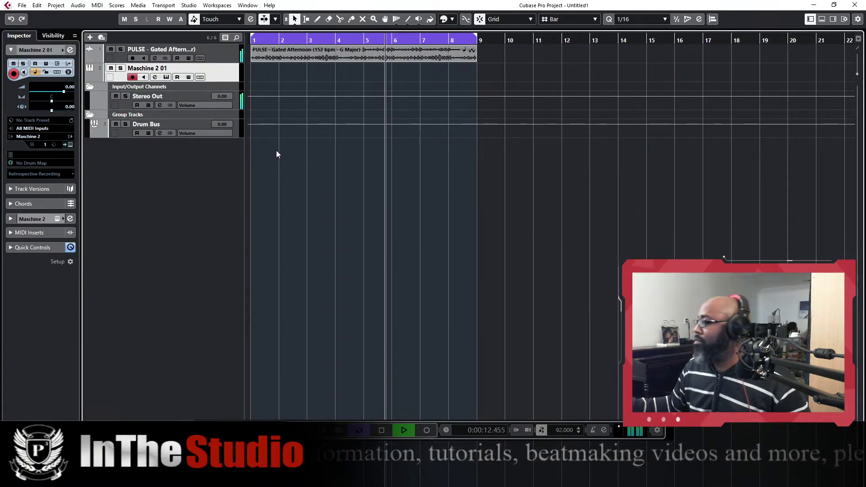
Color the Gated Afternoon track magenta
click(218, 52)
click(62, 50)
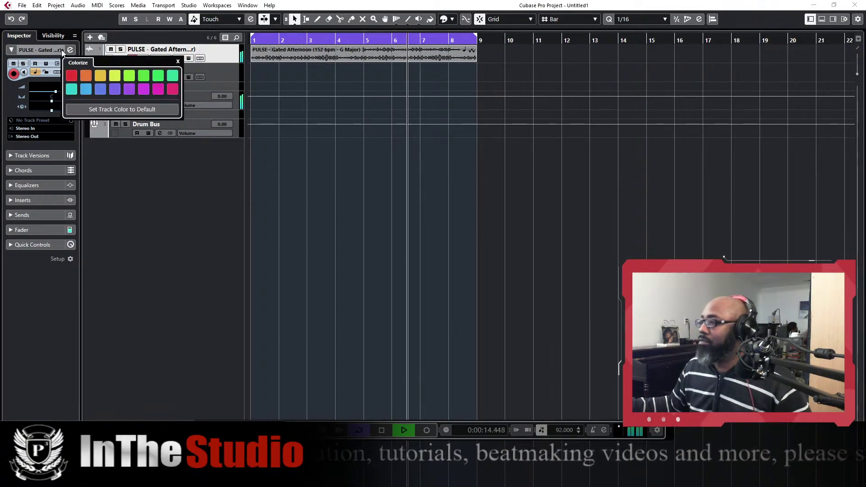
click(159, 89)
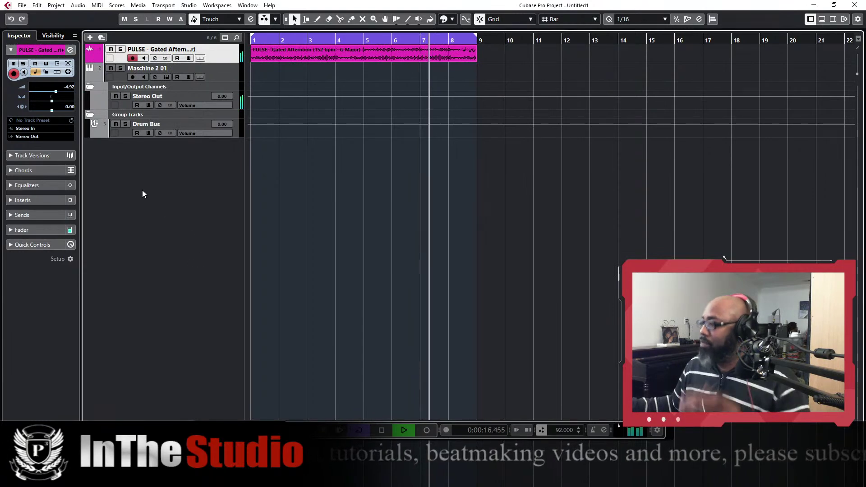
Open the Maschine 2 instrument from the Maschine 2 01 track, look through the Soul Magic kits and stop playback
click(189, 76)
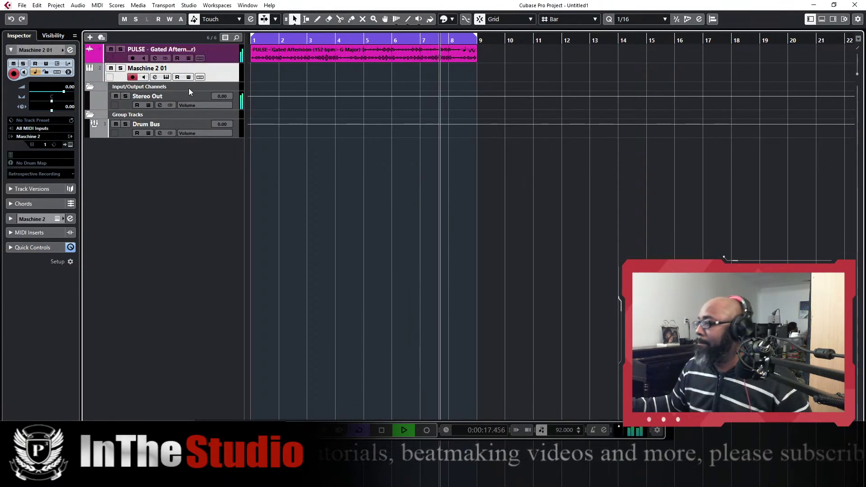
click(70, 145)
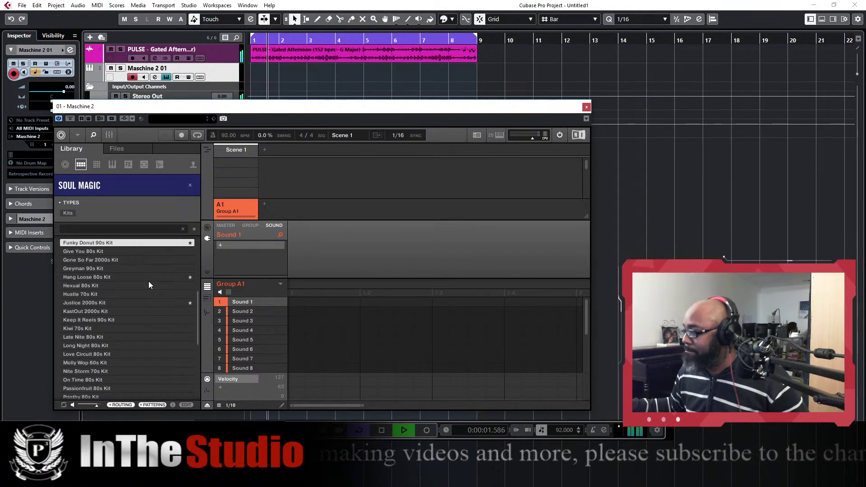
scroll(120, 298, down, 4)
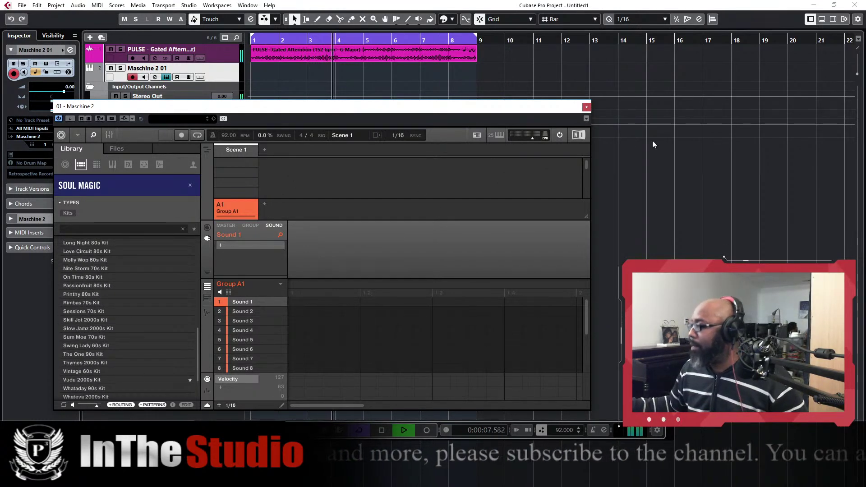
scroll(164, 266, up, 3)
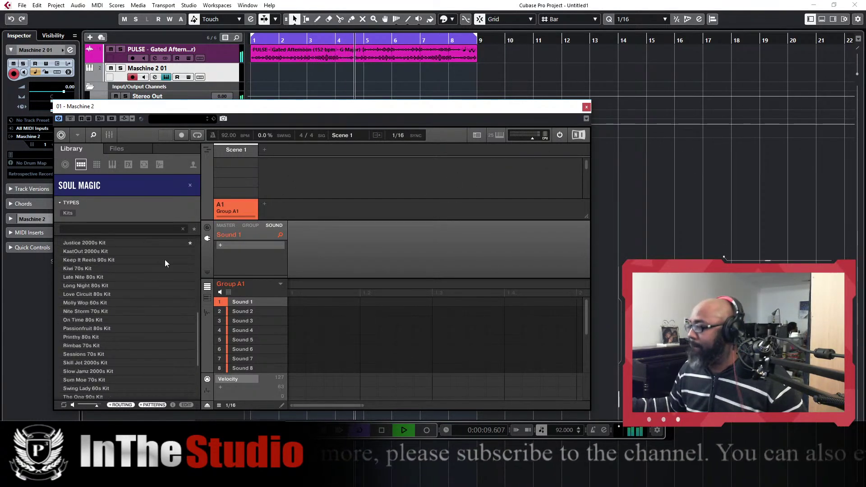
key(space)
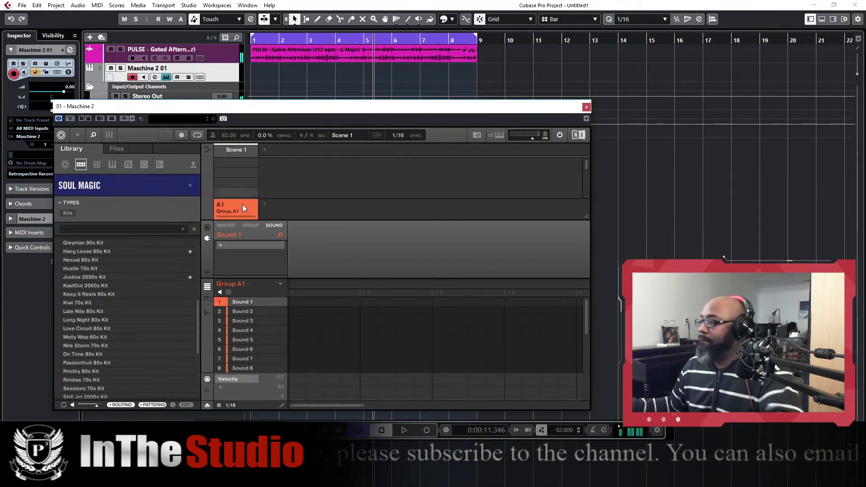
Browse the PULSE Music Productions folder on drive F: in Maschine's file browser and return to the drive list
click(126, 152)
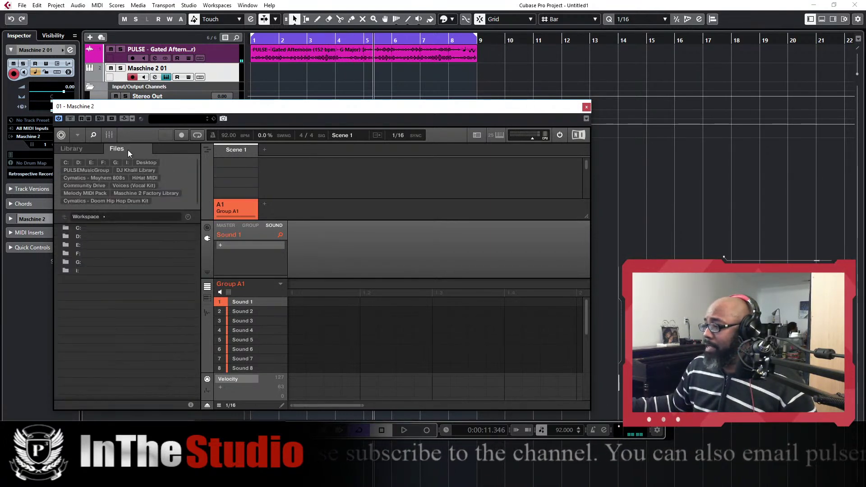
click(80, 256)
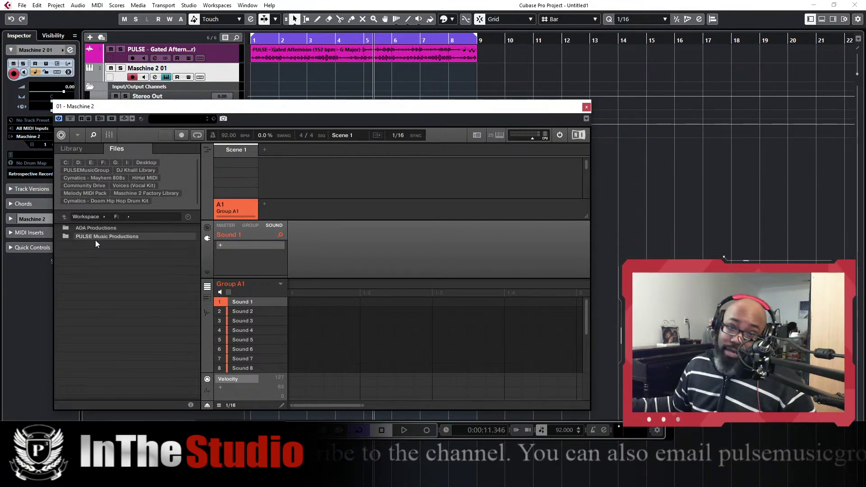
double_click(110, 237)
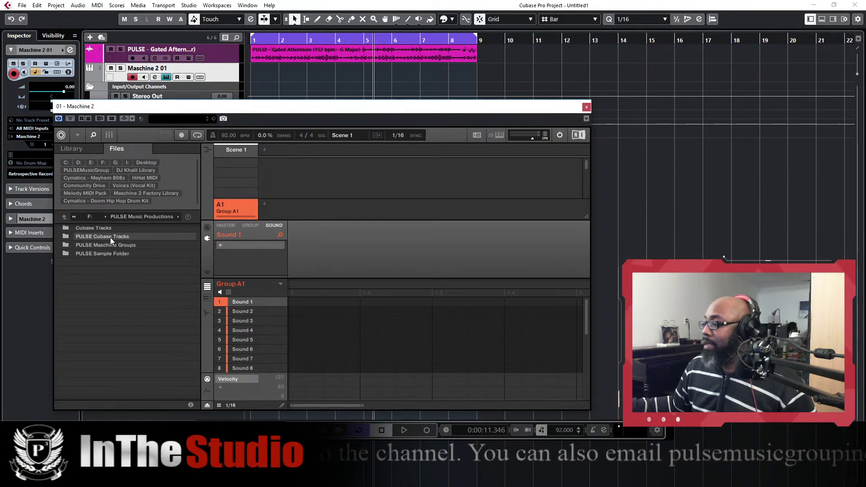
double_click(110, 250)
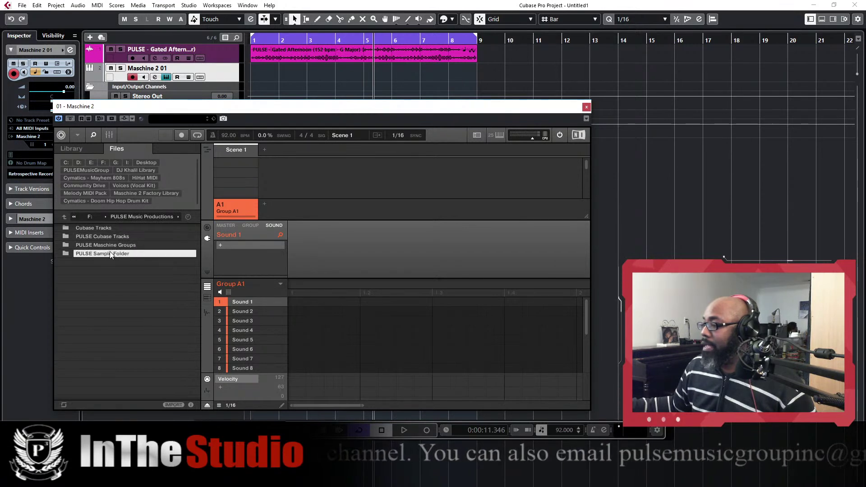
click(64, 217)
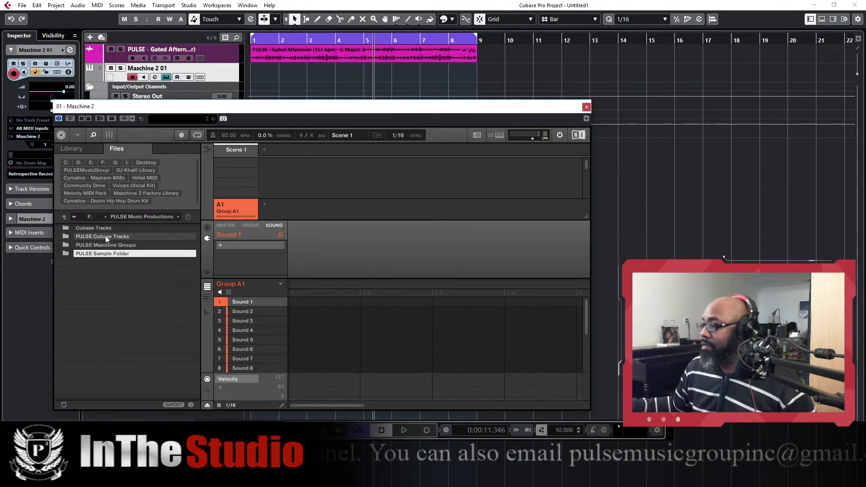
click(66, 219)
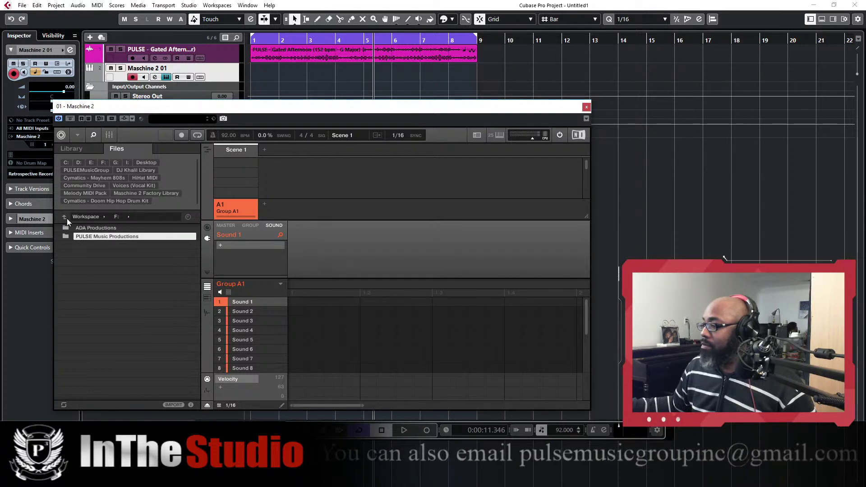
click(65, 217)
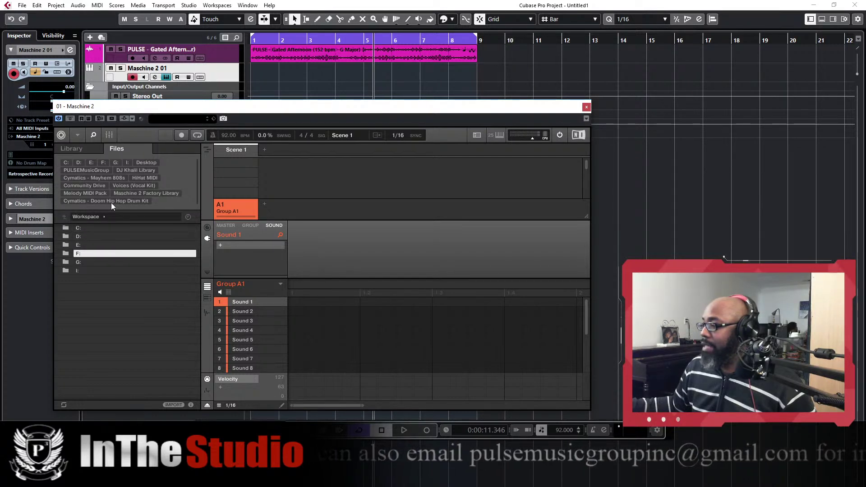
Navigate Maschine's file browser from the Desktop through Uploading Folder 2020 to The Movement Sound Kit's Samples folder
click(148, 163)
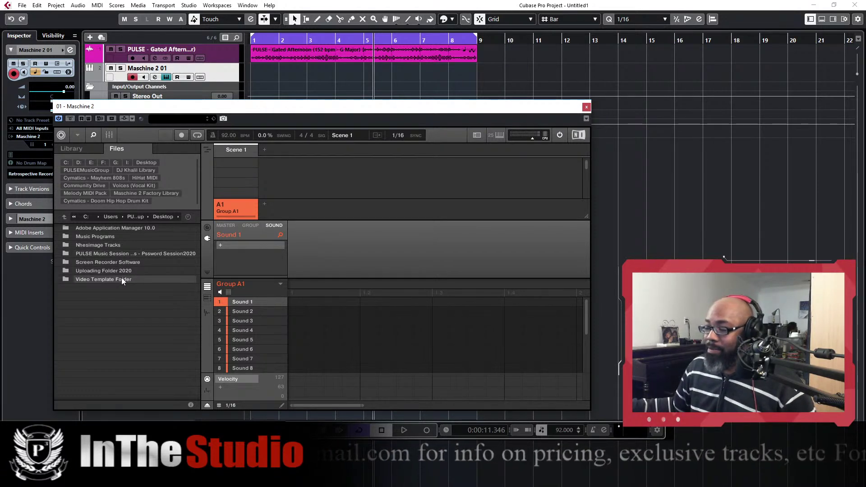
double_click(123, 254)
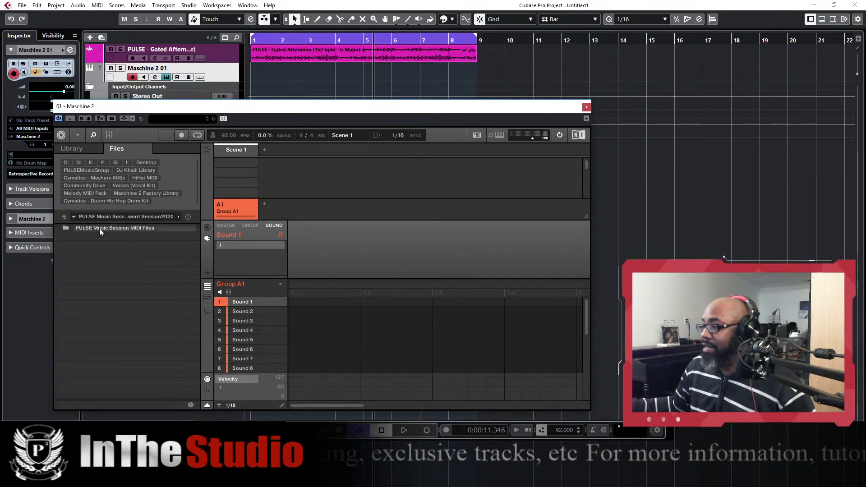
click(65, 218)
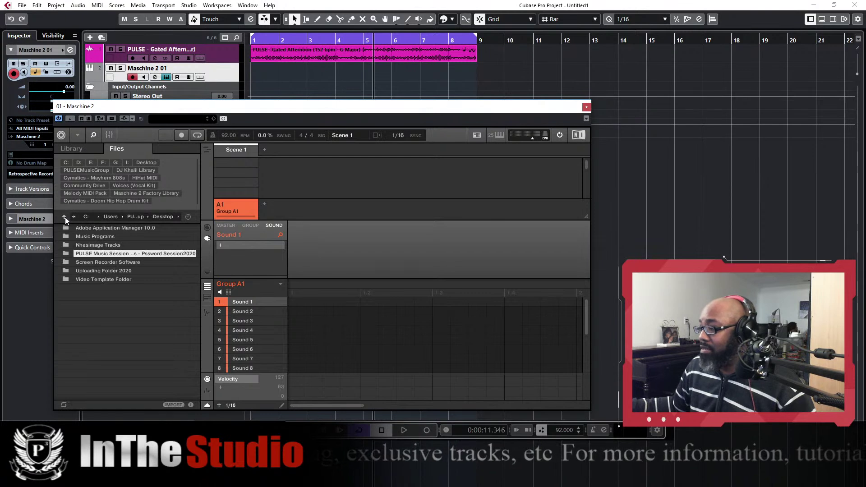
double_click(107, 270)
double_click(113, 230)
double_click(112, 229)
double_click(110, 231)
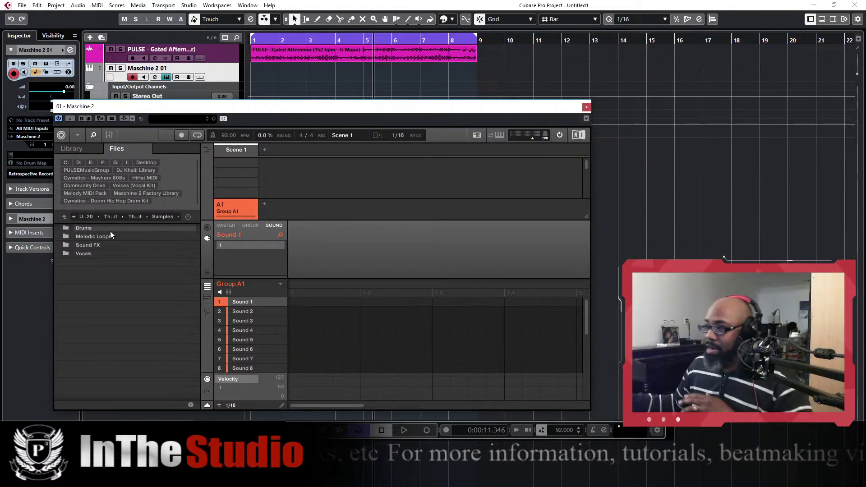
Open the Kicks folder inside Drums - One Shot in Maschine's file browser while the project plays back
double_click(117, 229)
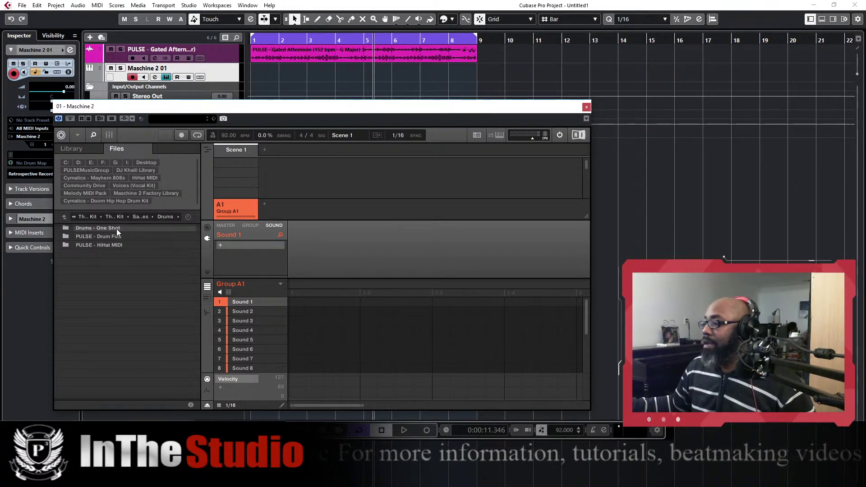
double_click(116, 229)
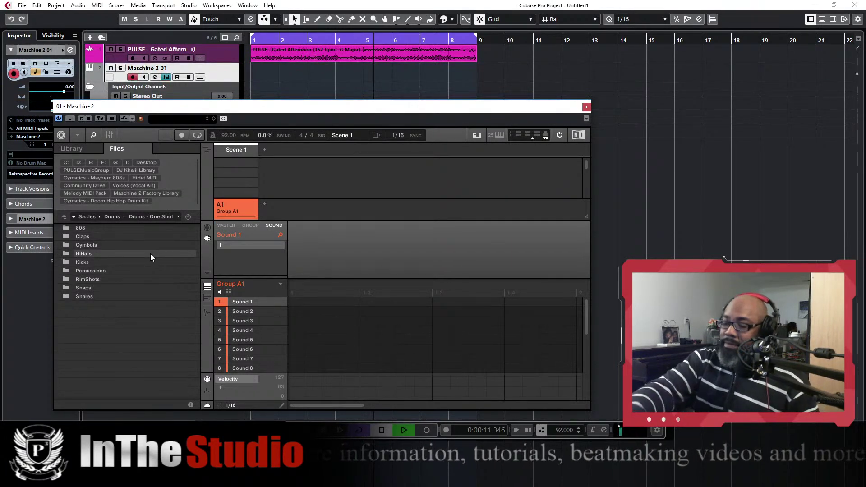
key(space)
double_click(83, 262)
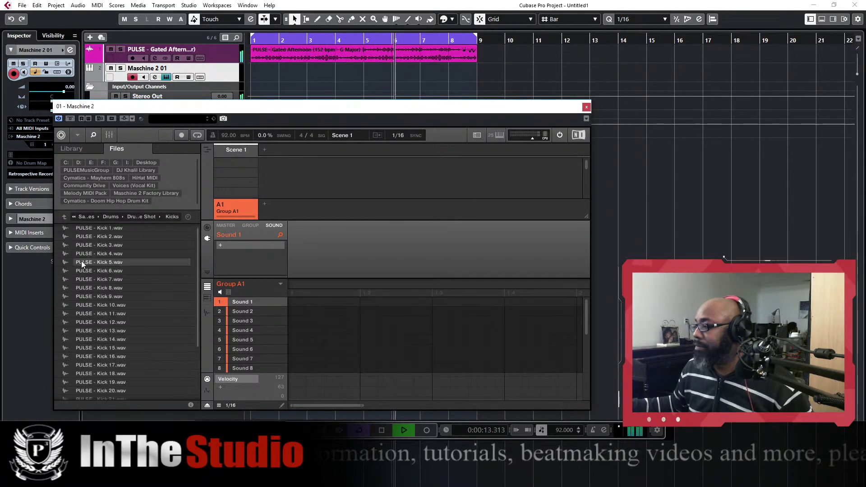
Audition the first kick samples, load PULSE - Kick 3.wav into Sound 1 and set its polyphony to Legato
click(118, 227)
key(Down)
key(Down)
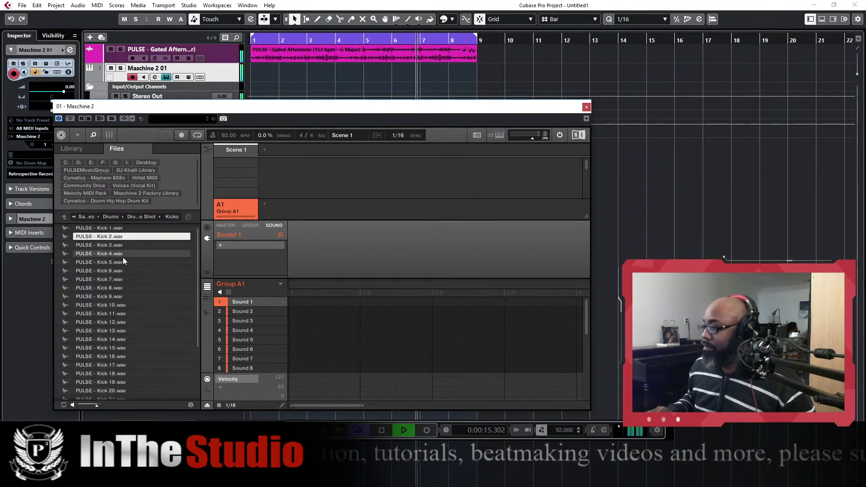
key(Down)
key(Up)
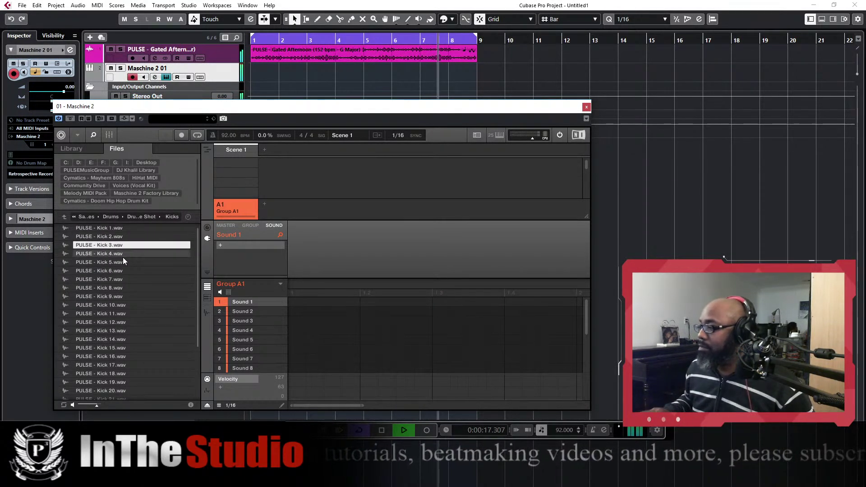
drag(131, 245, 265, 300)
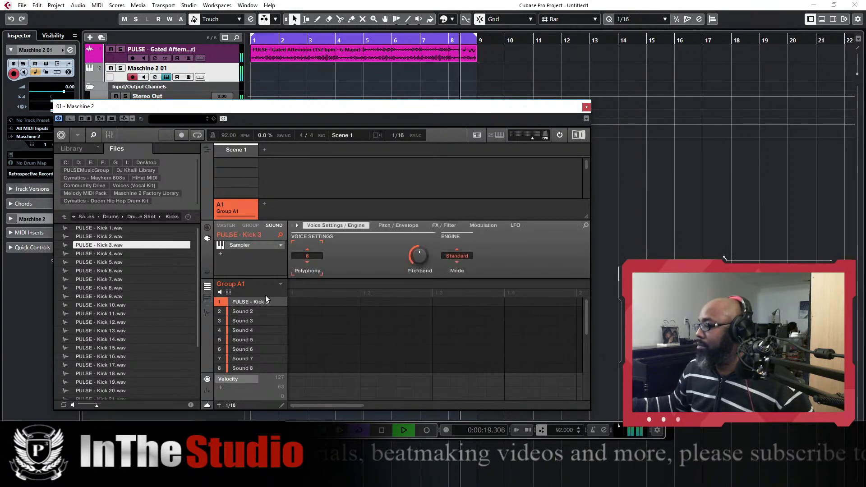
drag(310, 254, 310, 275)
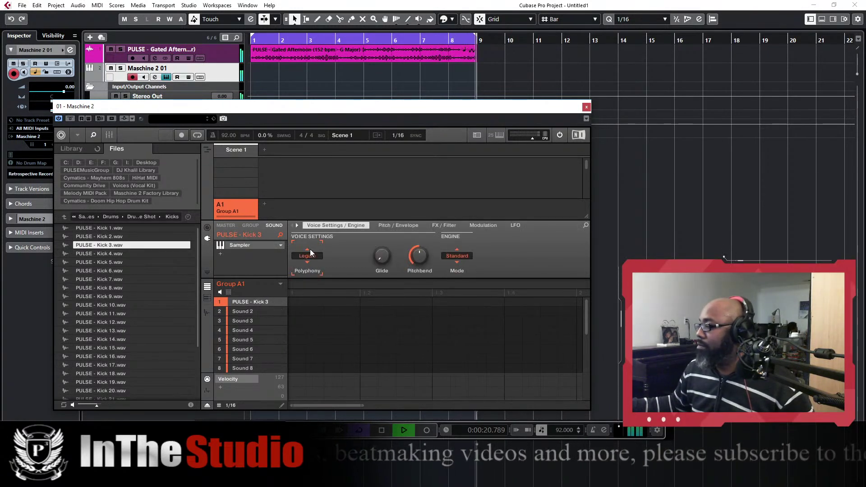
Check the Claps and RimShots folders and load PULSE - RimShot 2.wav into Sound 2
click(61, 215)
click(93, 235)
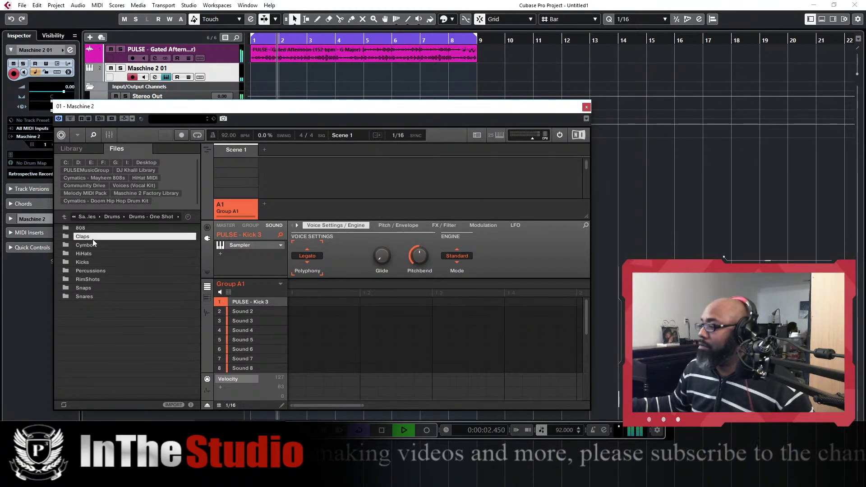
double_click(93, 239)
click(65, 216)
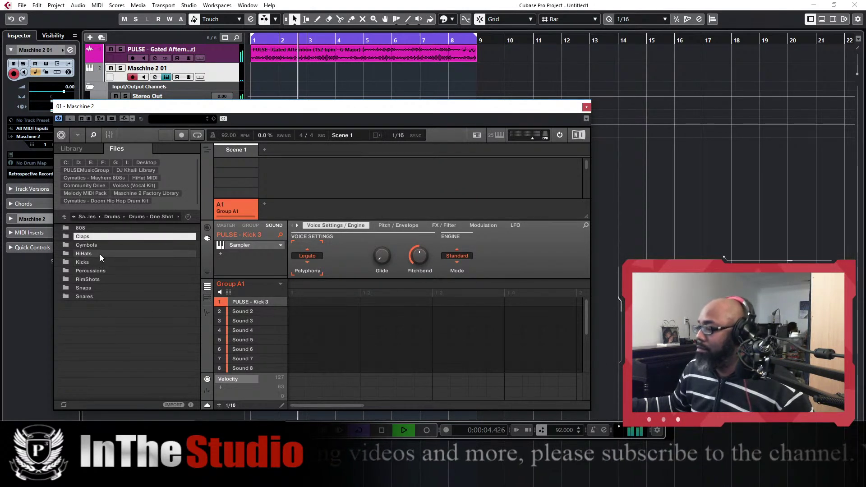
double_click(101, 280)
click(107, 235)
click(243, 311)
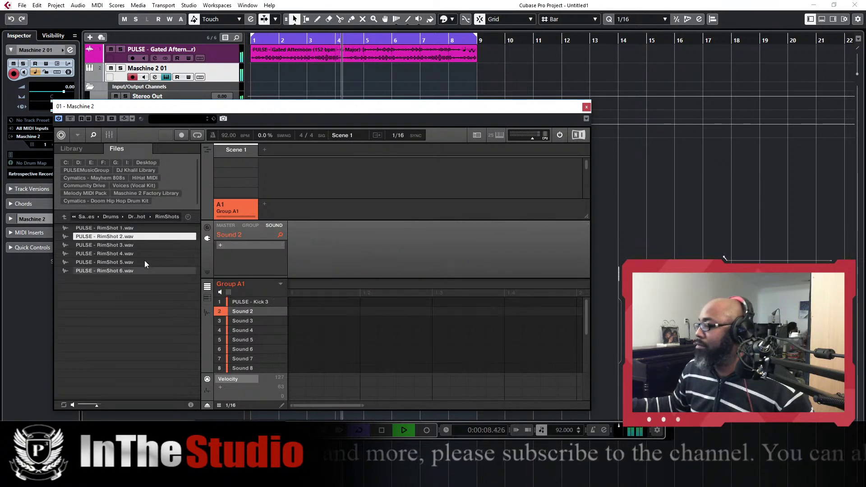
double_click(116, 237)
Rehearse and record a four-bar kick and rimshot groove into Pattern 1, and select the recorded notes
click(264, 306)
click(264, 308)
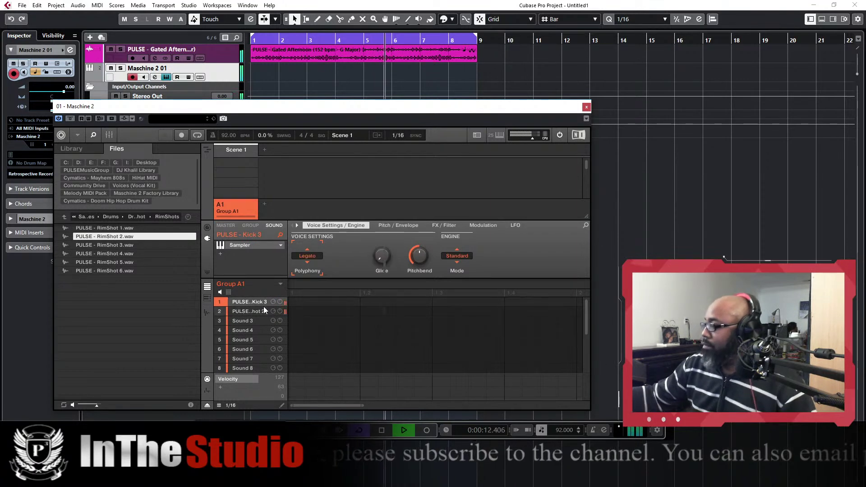
click(263, 307)
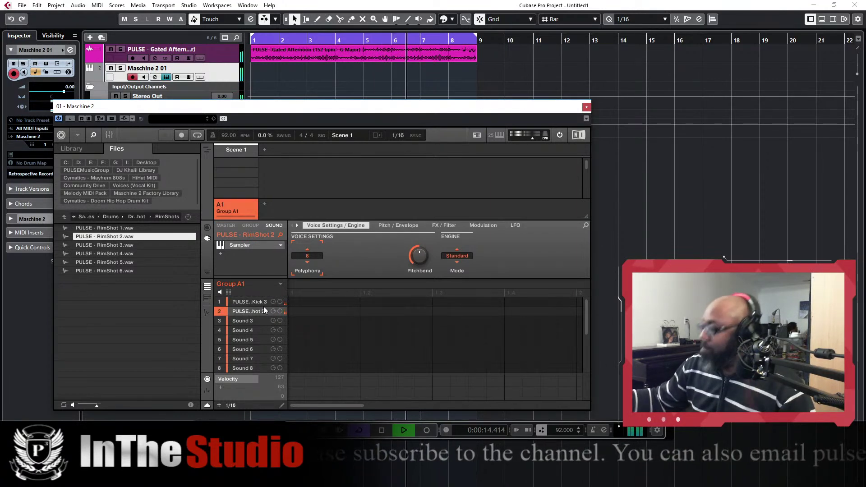
click(263, 307)
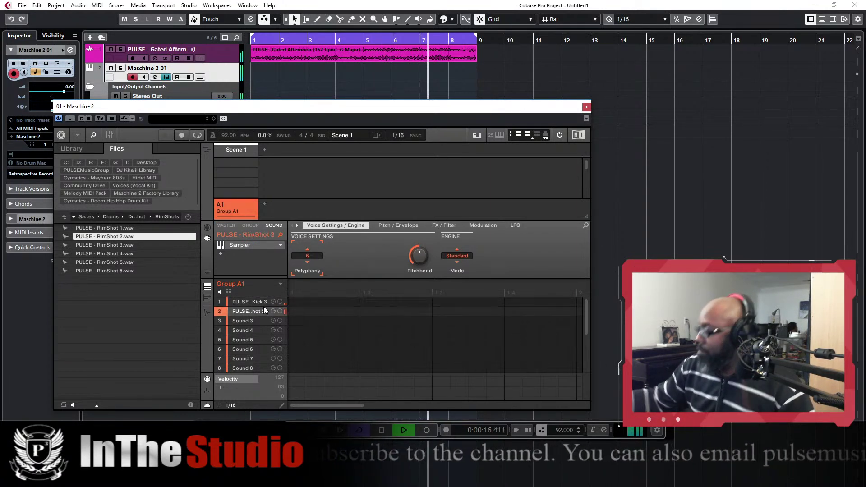
click(264, 307)
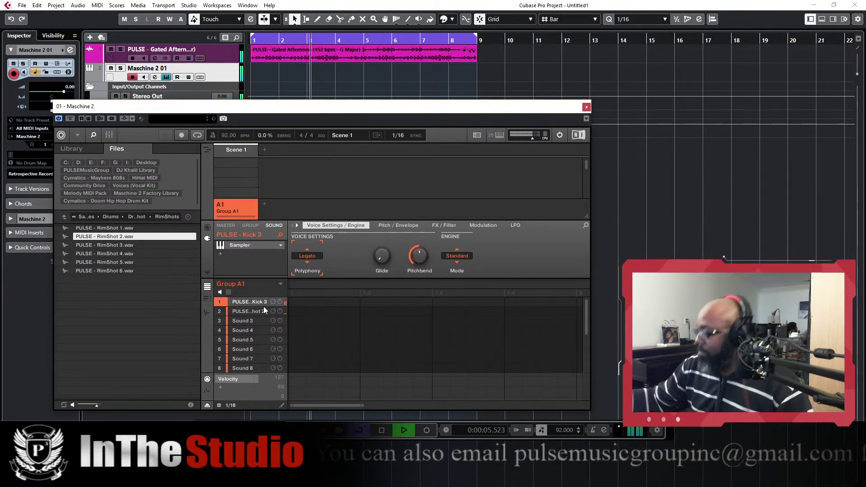
click(264, 308)
scroll(309, 253, down, 8)
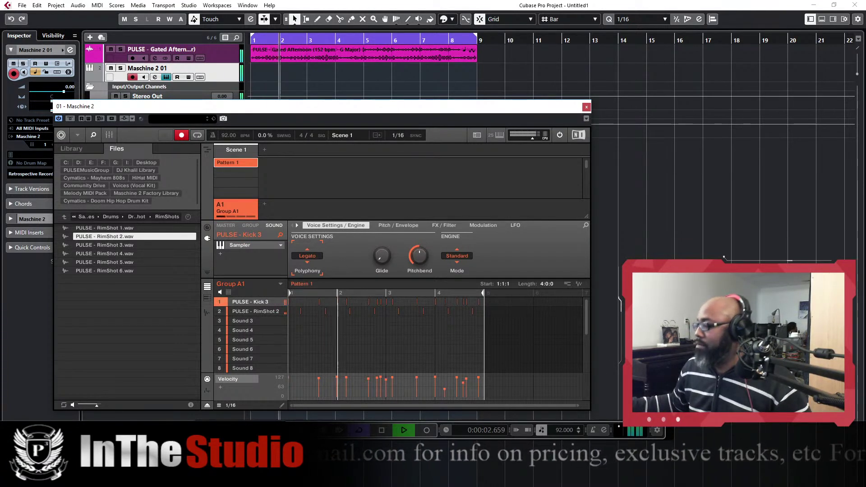
click(456, 322)
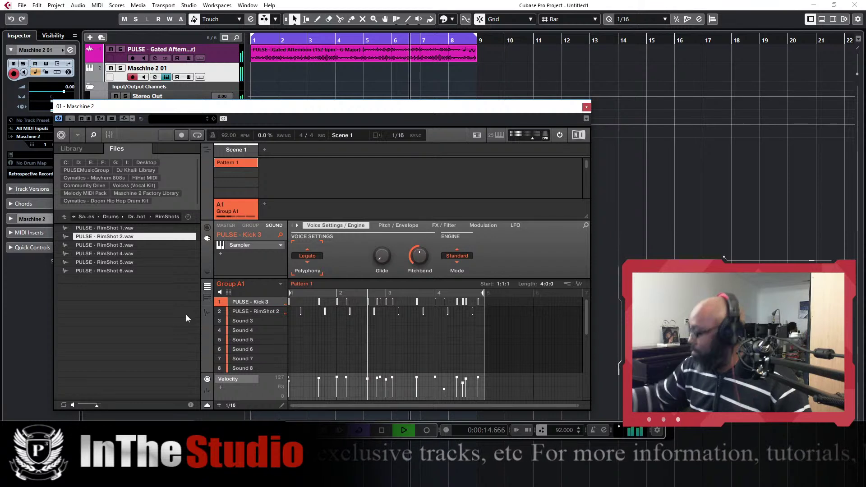
Select Sound 3 and audition samples from the Snaps folder, including Snap 2 and Snap 4, against the beat
click(243, 321)
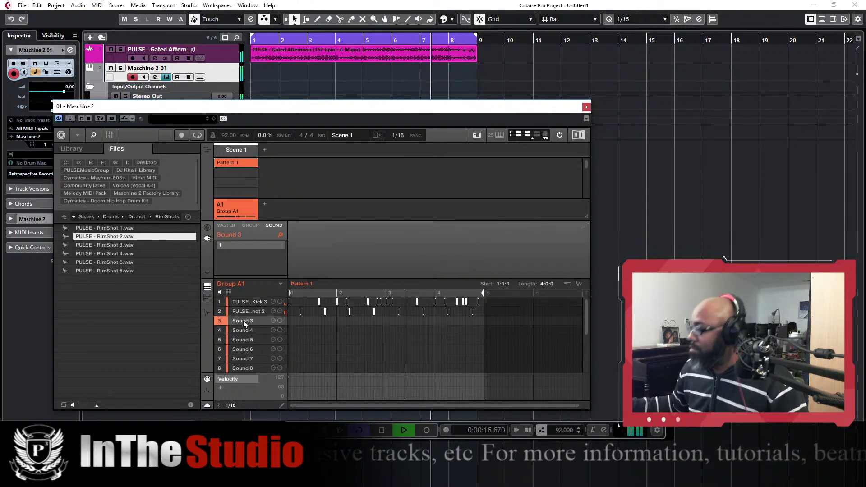
click(65, 217)
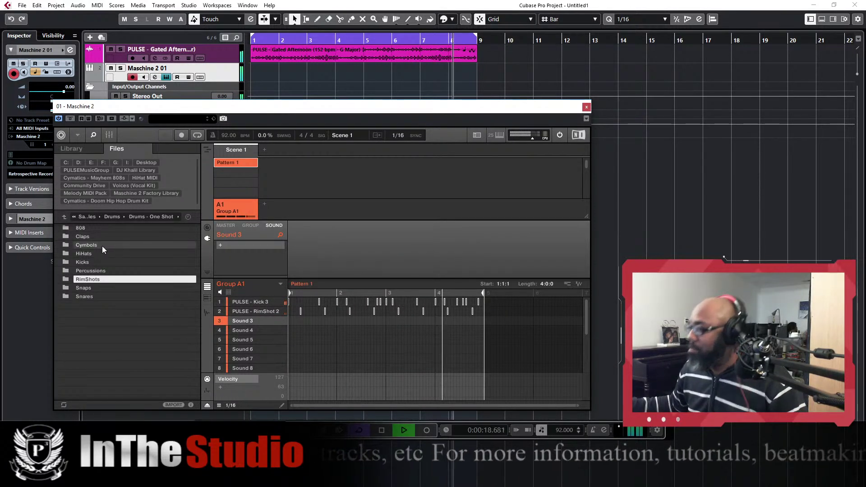
double_click(95, 288)
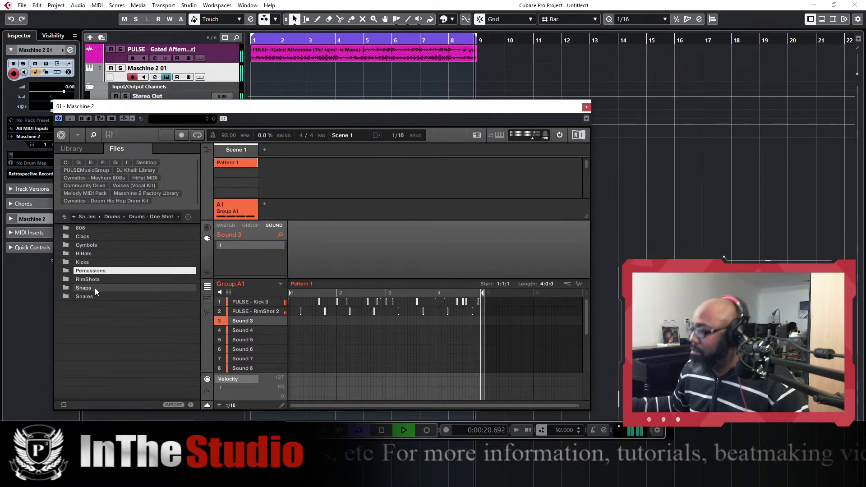
click(106, 245)
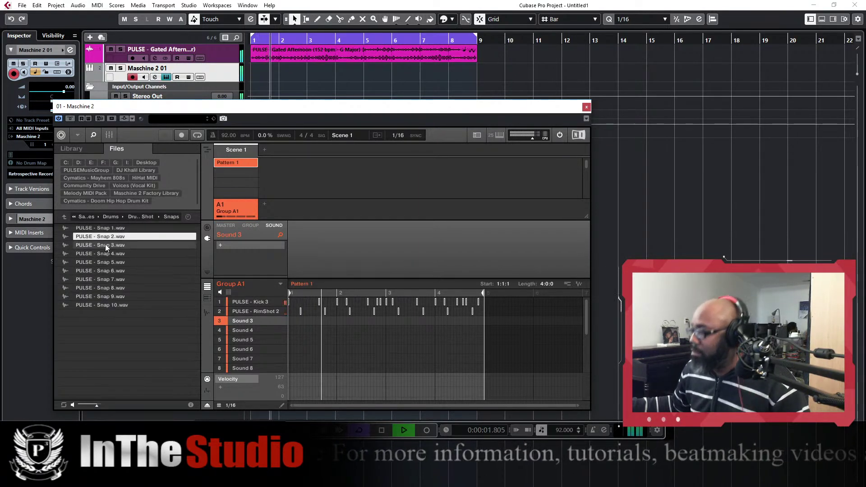
click(104, 254)
click(105, 261)
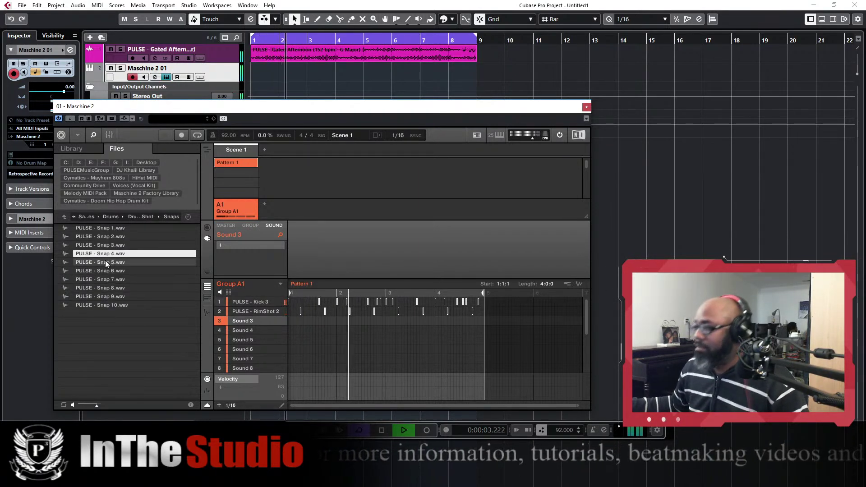
Load PULSE - Bottle Cap 2.wav from the Percussions folder into Sound 3 and set its polyphony to Legato
click(64, 217)
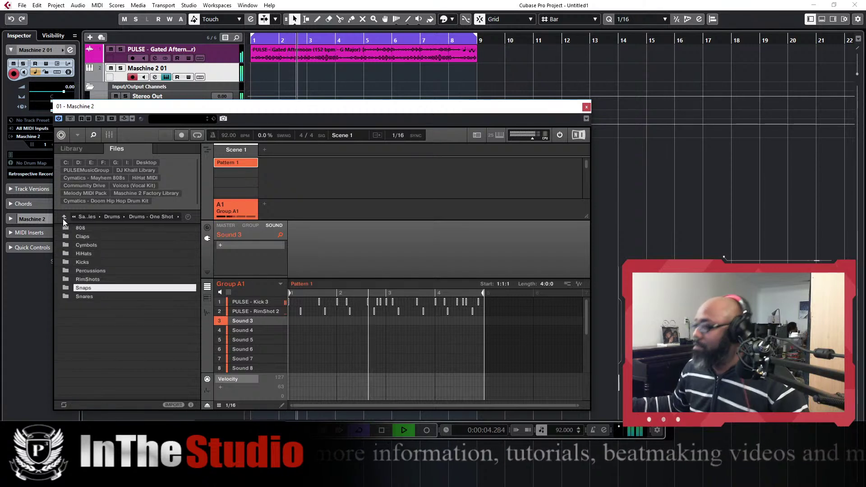
double_click(99, 270)
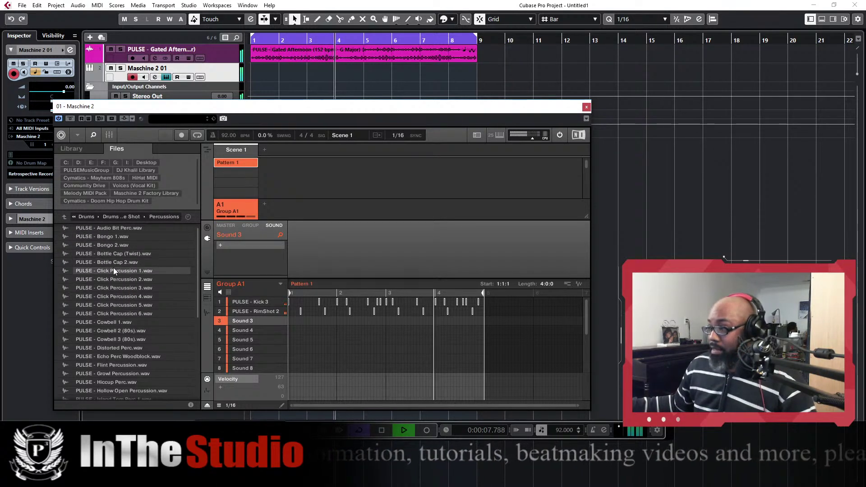
click(115, 262)
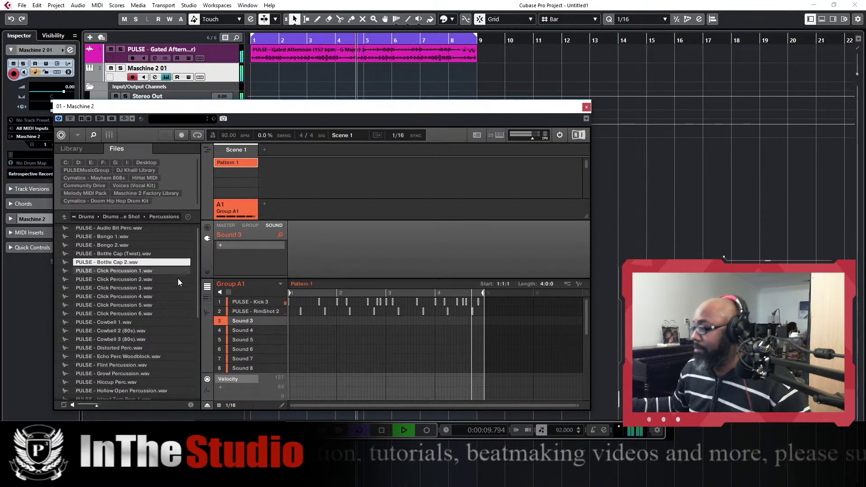
double_click(118, 263)
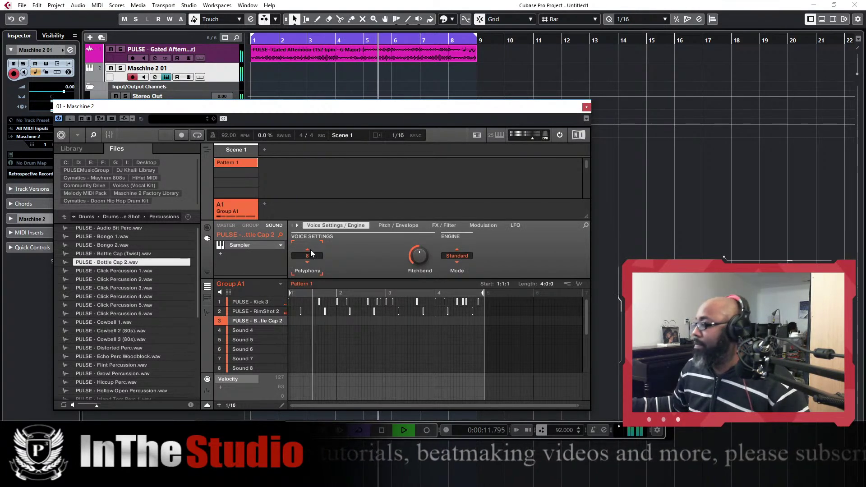
Lower the Bottle Cap 2 channel's volume in Maschine's mixer and record its hits into Pattern 1
click(110, 135)
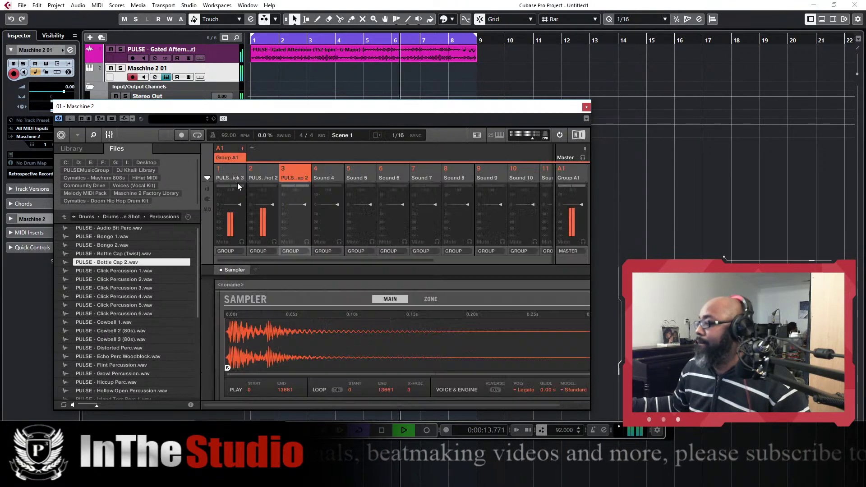
drag(304, 205, 303, 214)
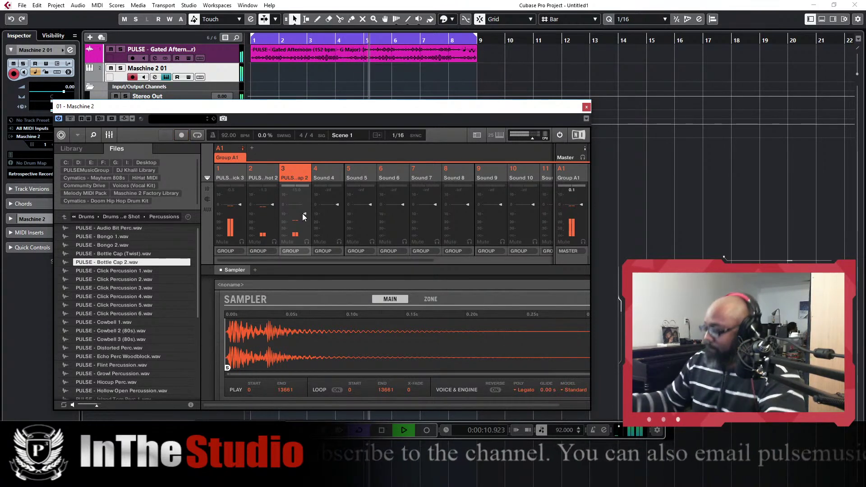
click(109, 135)
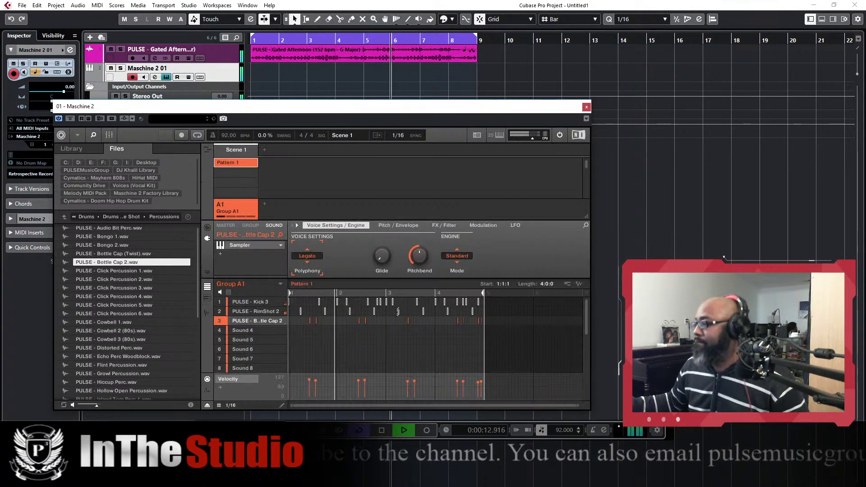
click(480, 323)
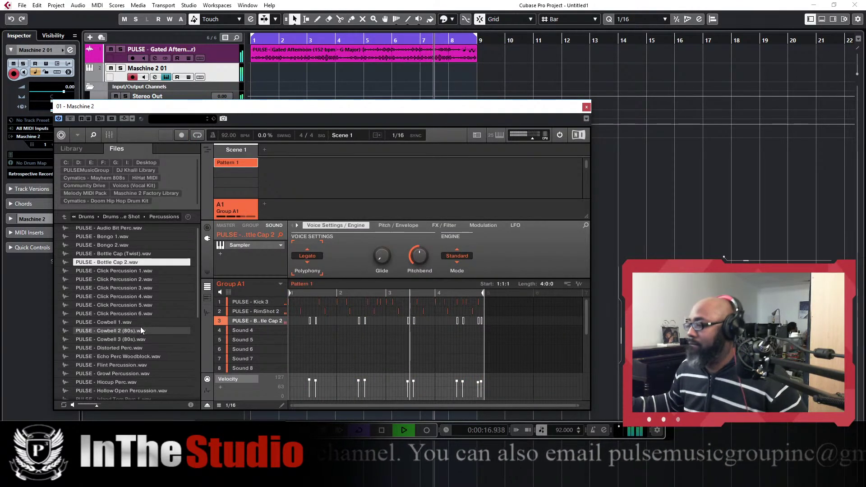
Audition the cowbell samples and load PULSE - Cowbell 2 (80s).wav into Sound 4
click(255, 331)
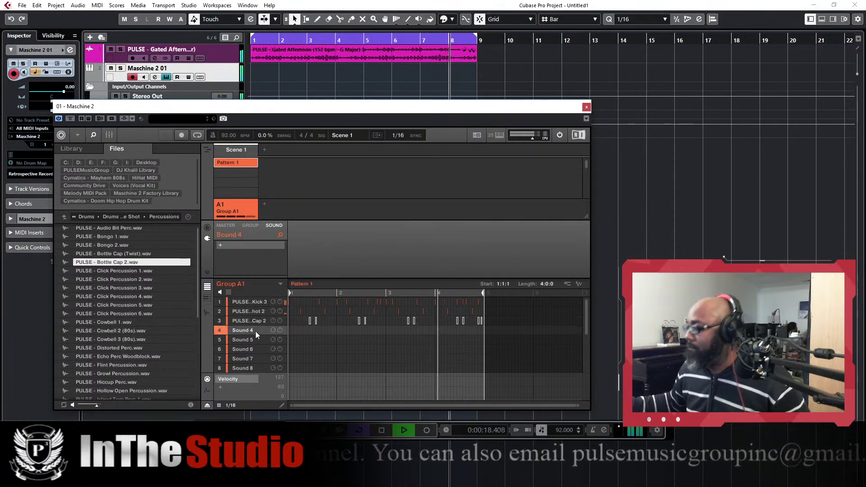
click(124, 286)
click(116, 322)
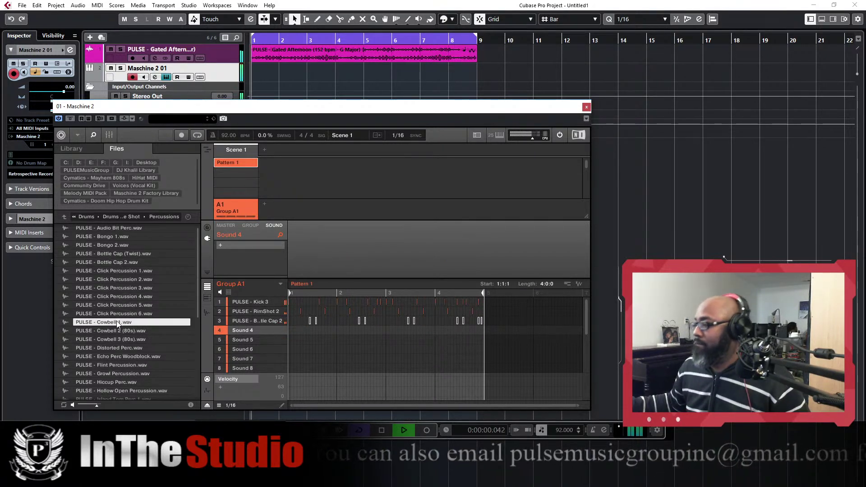
double_click(120, 331)
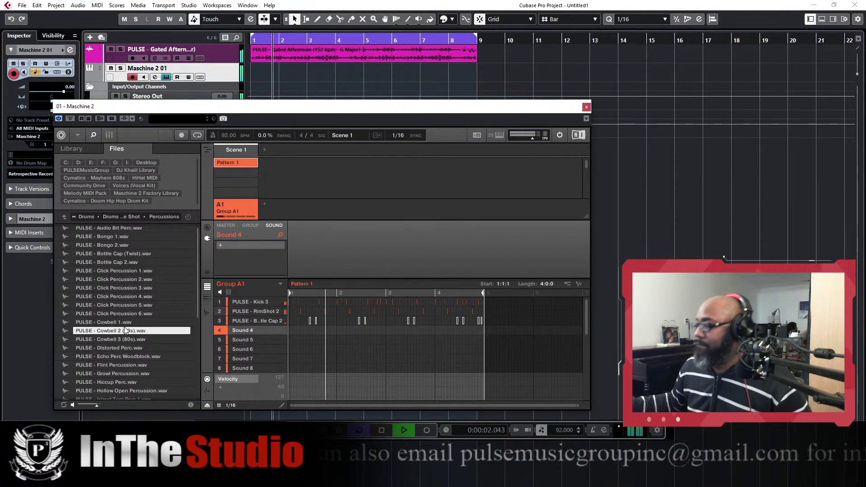
Set the Cowbell 2 (80s) sound's polyphony to Legato and record its hits across Pattern 1, selecting the notes
drag(307, 256, 309, 248)
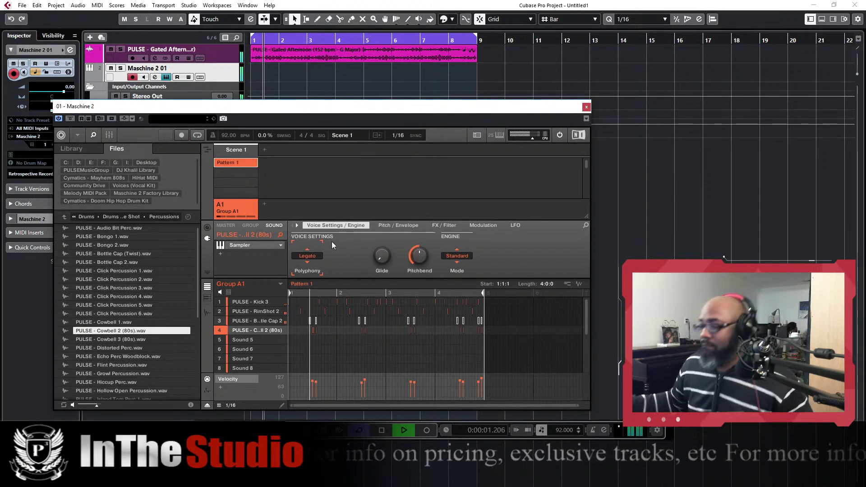
drag(505, 327, 302, 335)
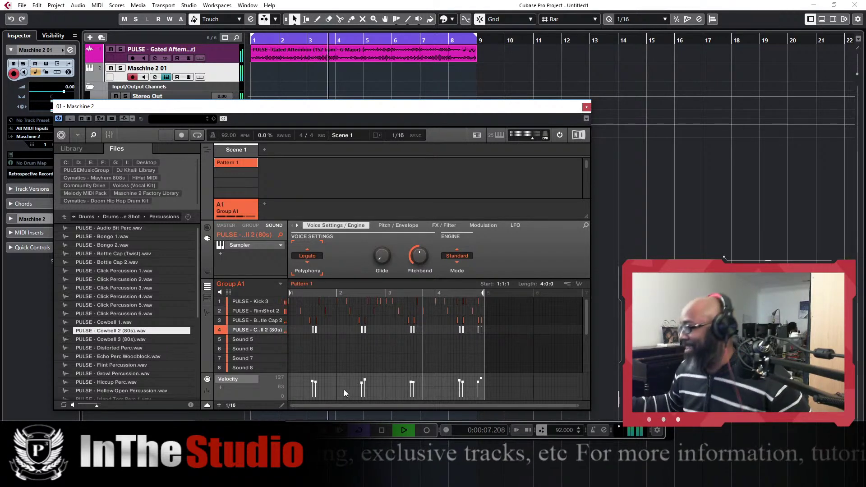
Audition the HiHats samples, load PULSE - Open Hihat 8.wav into Sound 5 and set its polyphony to Legato
click(245, 340)
click(65, 217)
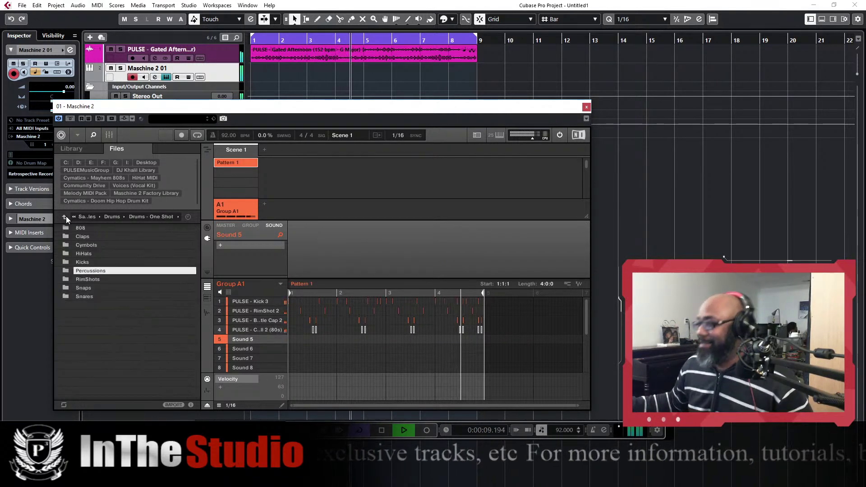
double_click(97, 255)
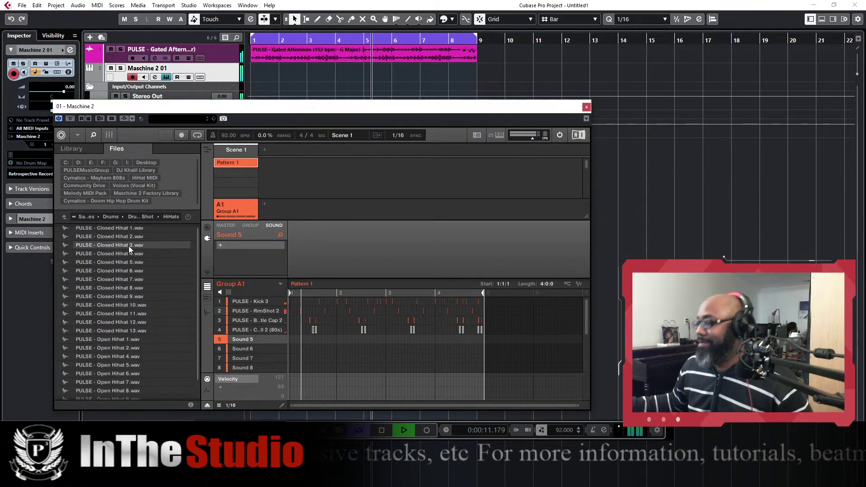
click(124, 253)
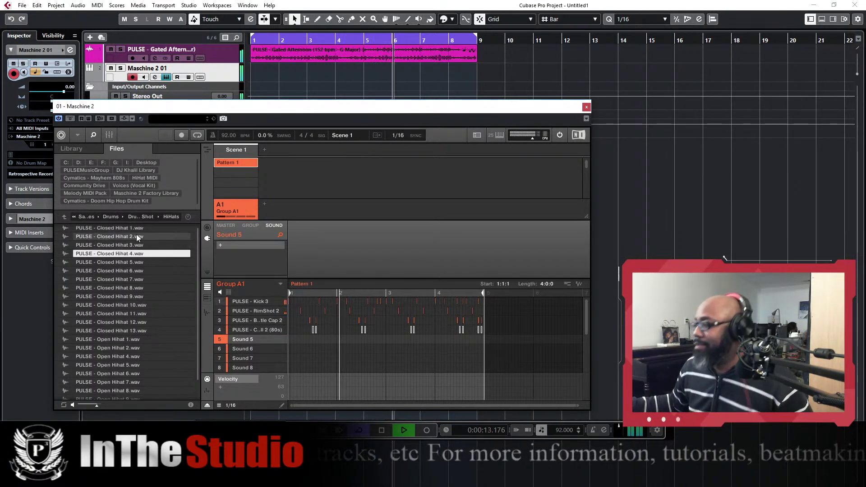
click(136, 236)
click(129, 339)
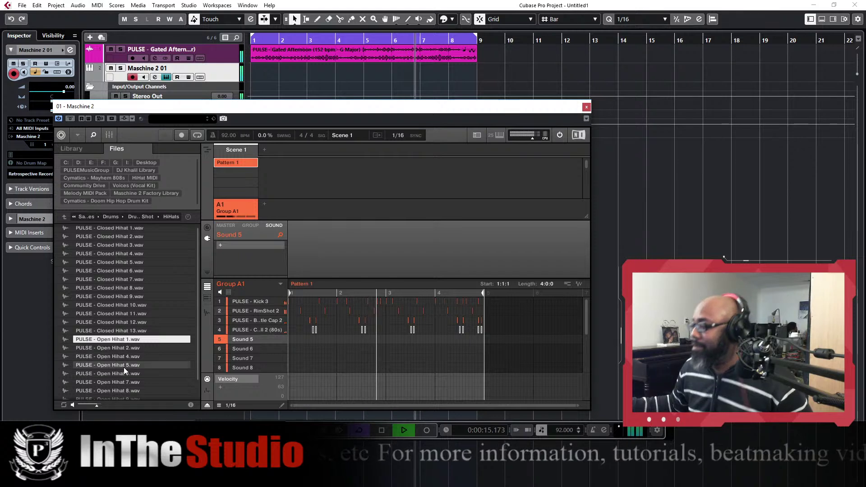
click(123, 366)
click(134, 382)
scroll(163, 332, down, 1)
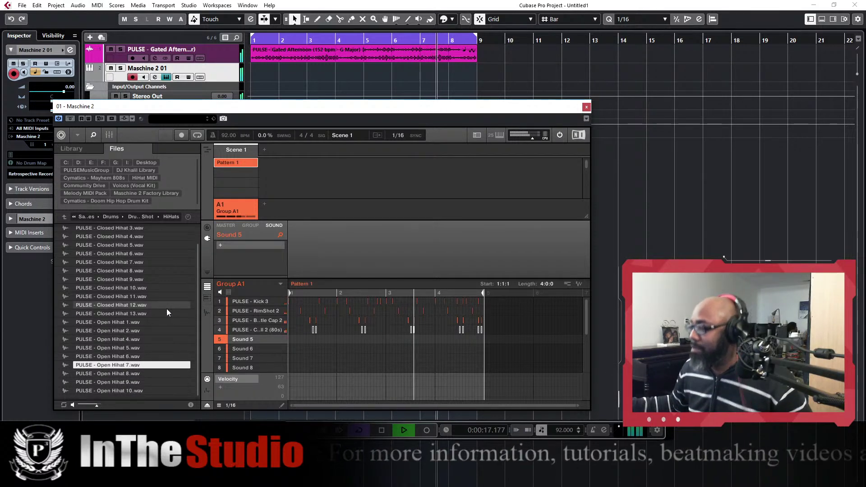
click(121, 374)
double_click(121, 374)
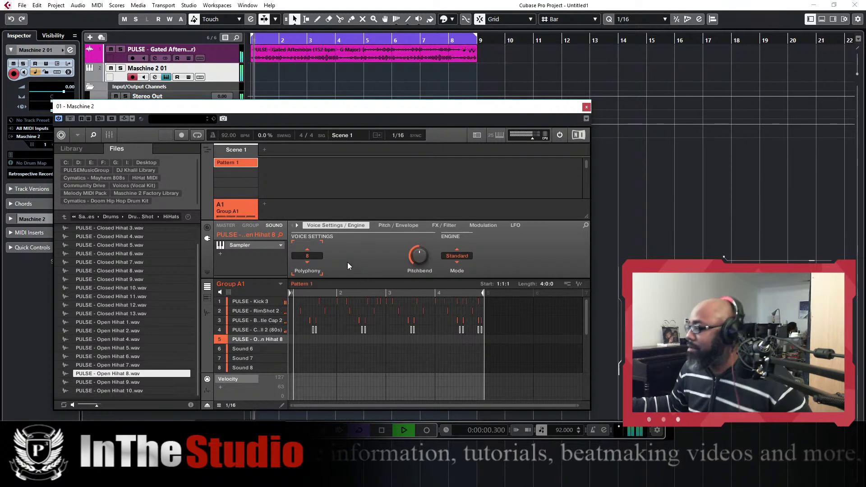
drag(311, 249, 310, 275)
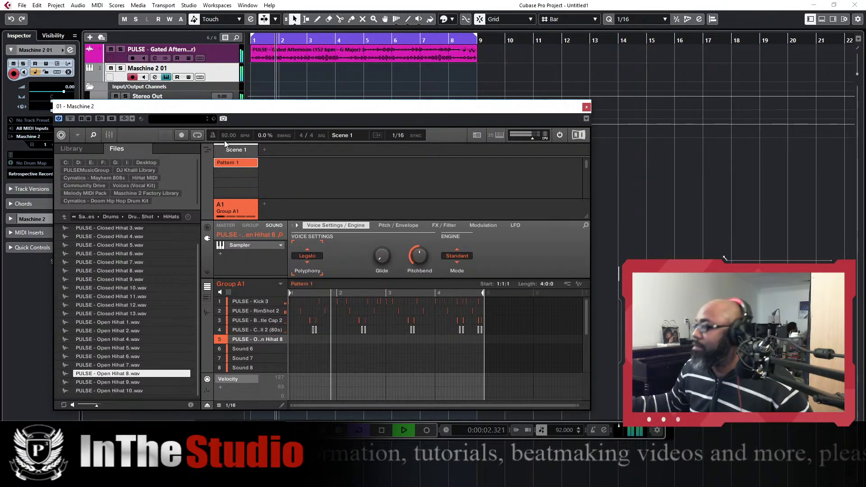
Lower the Open Hihat 8 channel's volume in Maschine's mixer and record its hits into Pattern 1, one per bar, selecting the notes
click(109, 136)
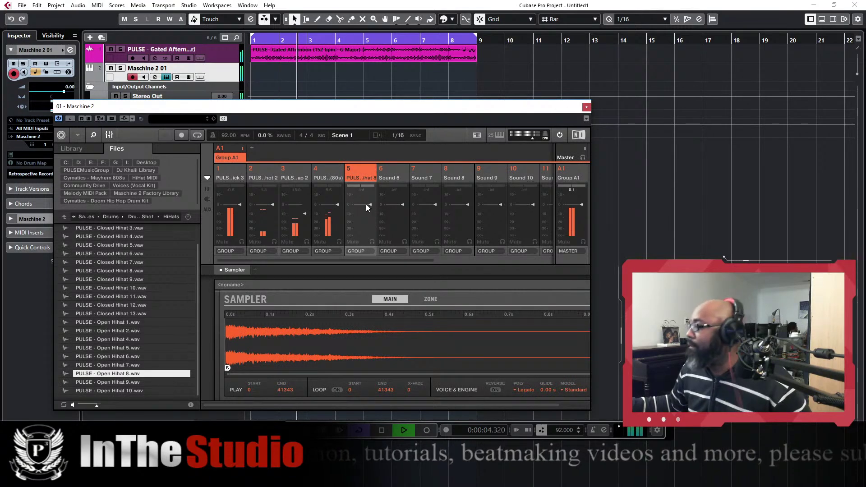
drag(372, 211, 373, 220)
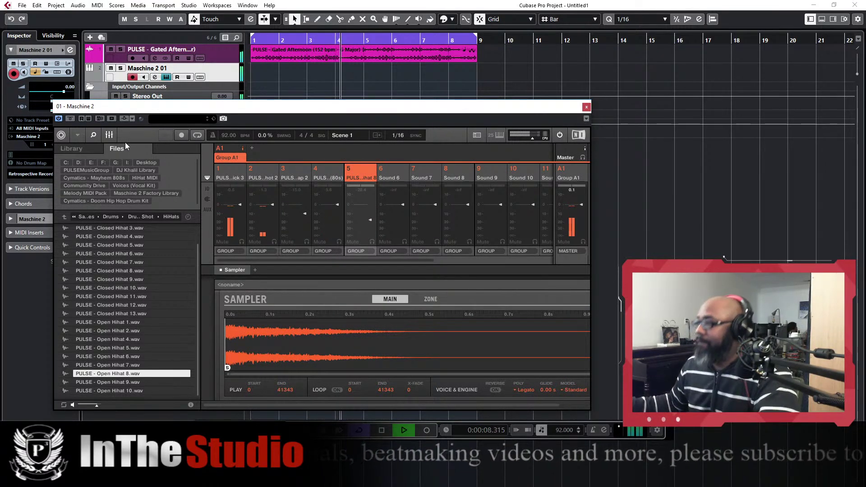
click(109, 136)
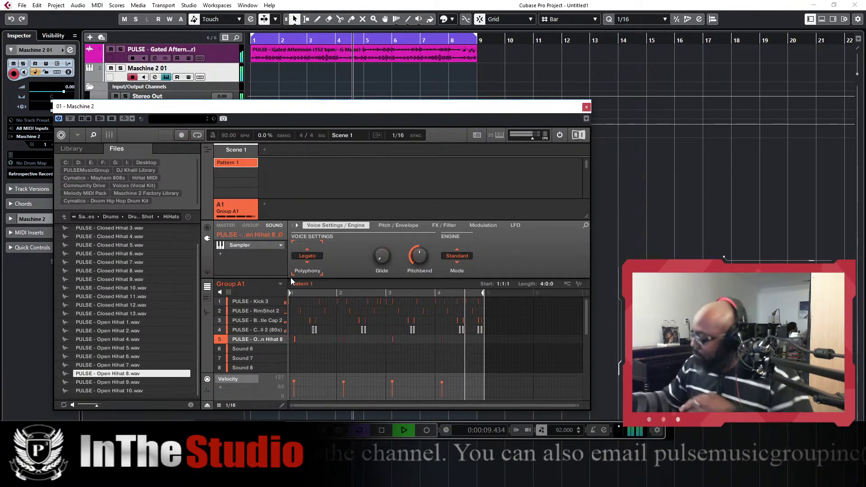
drag(458, 345, 291, 335)
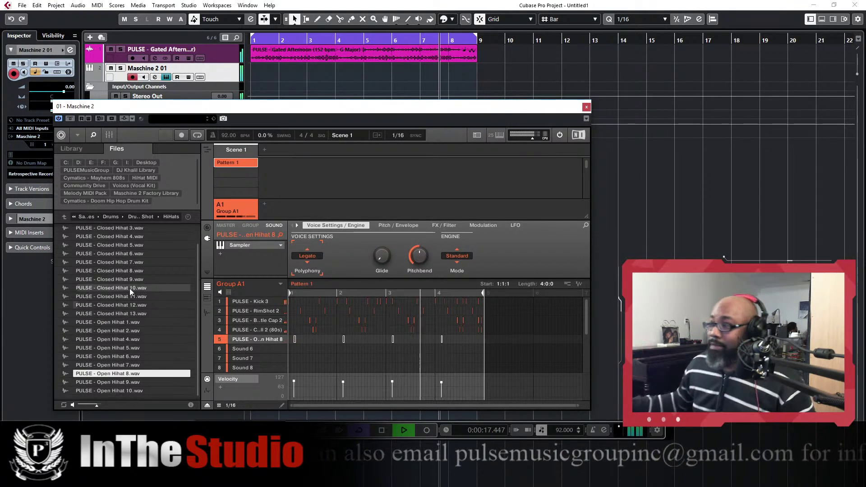
Audition more hi-hats and the shakers, and load PULSE - Shakers 2.wav from the Percussions folder into Sound 6
scroll(174, 252, up, 1)
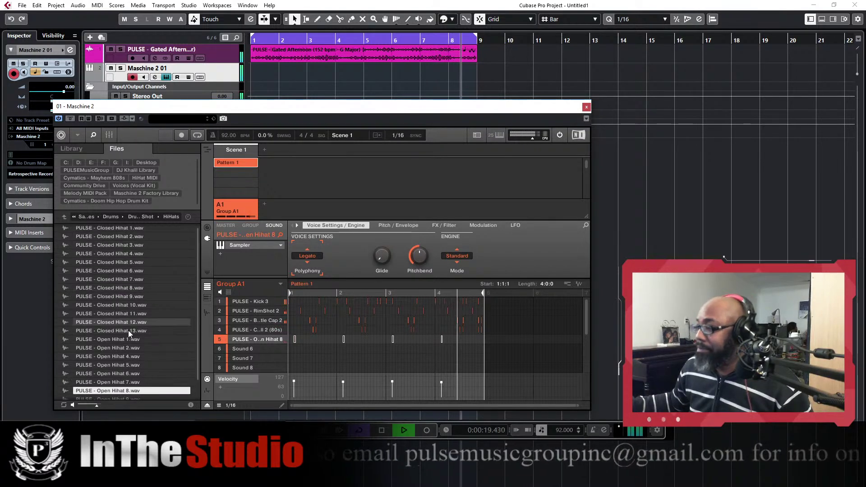
click(130, 348)
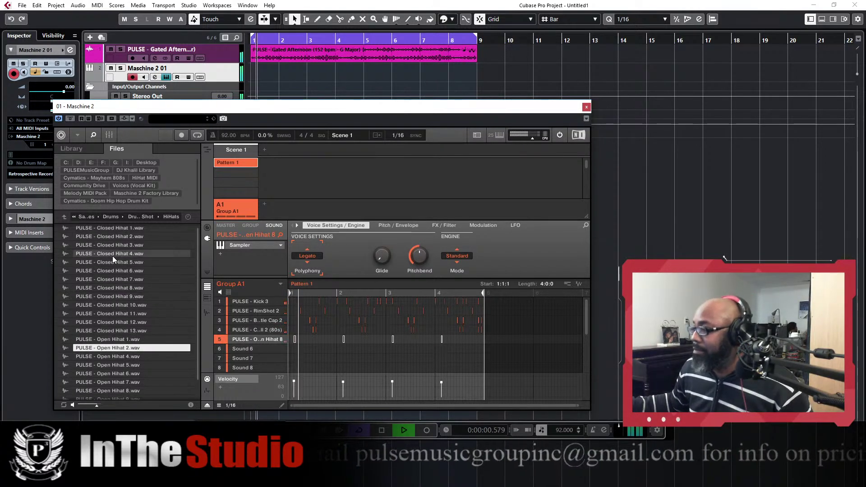
click(128, 237)
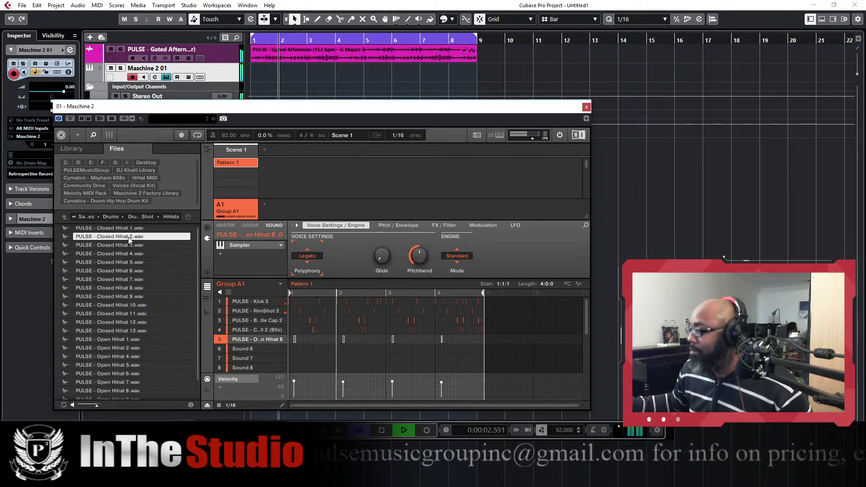
click(65, 217)
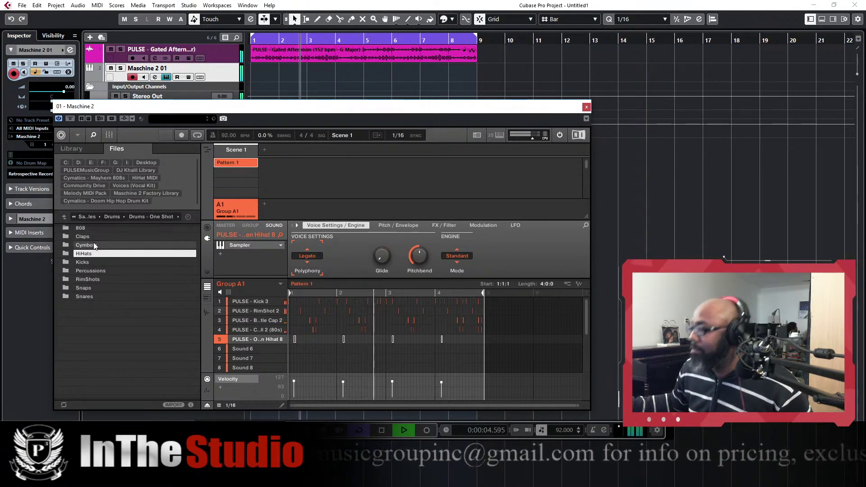
double_click(96, 272)
scroll(149, 314, down, 3)
click(134, 323)
click(134, 332)
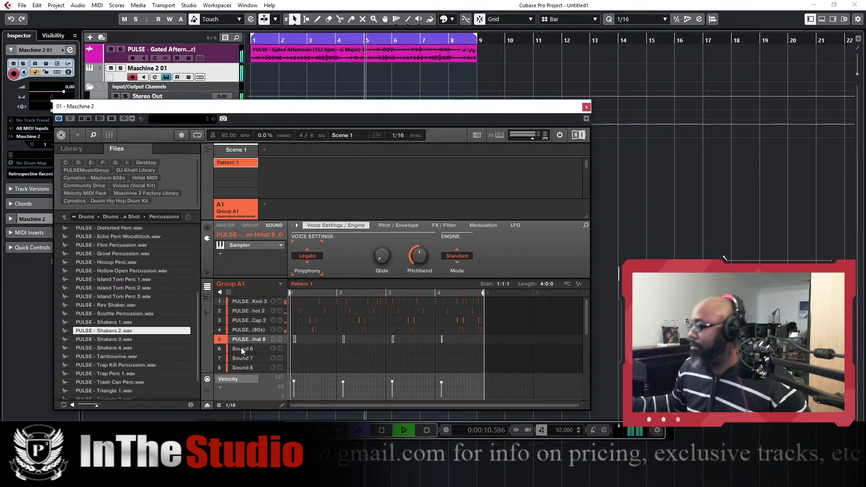
click(253, 350)
double_click(115, 331)
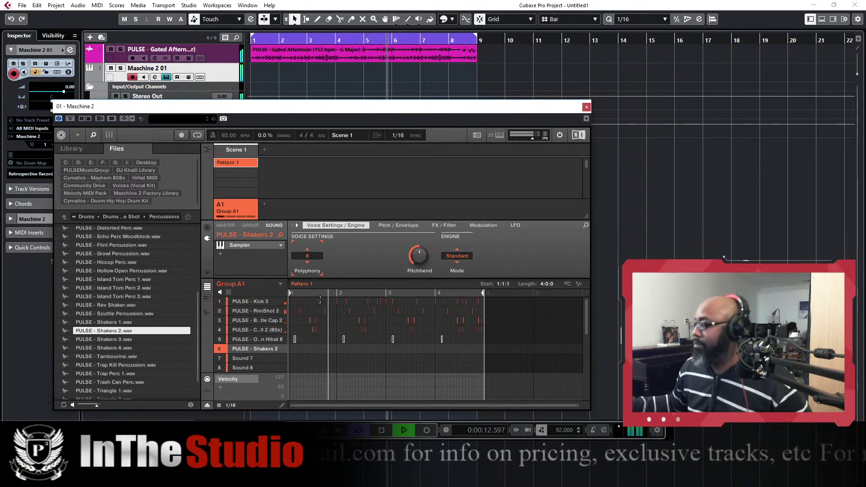
Set the Shakers 2 sound's polyphony to Legato and record steady hits across Pattern 1, selecting the notes
scroll(314, 255, down, 8)
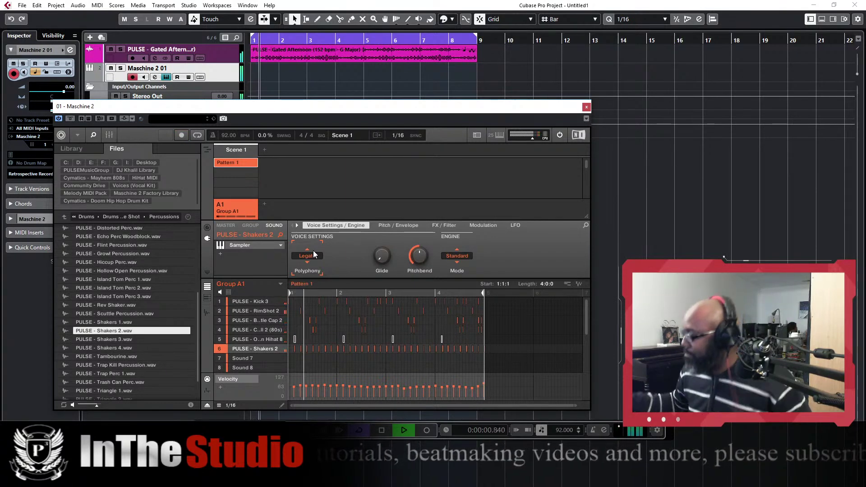
drag(489, 349, 220, 364)
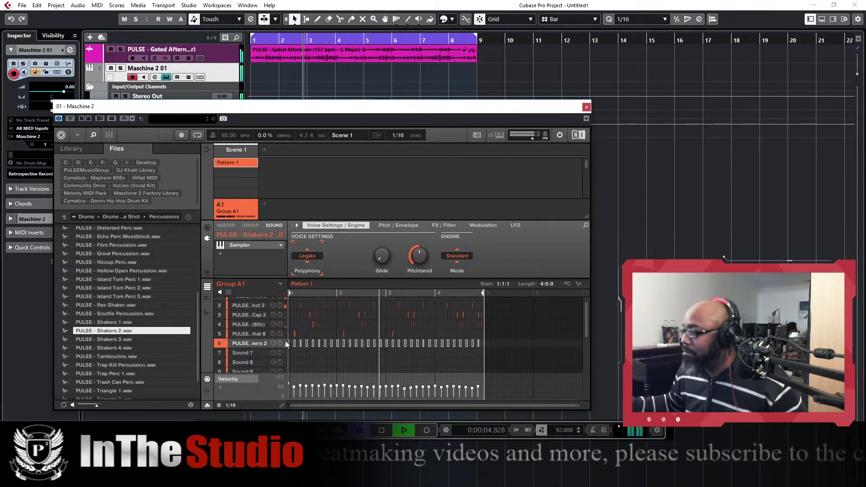
Load PULSE - Tambourine.wav into Sound 7 with Legato polyphony and record its hits across Pattern 1, selecting the notes
drag(132, 357, 238, 352)
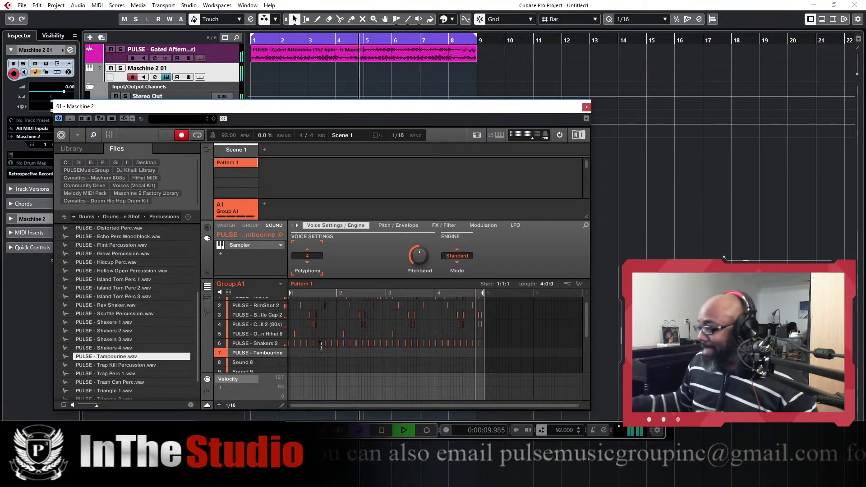
click(309, 254)
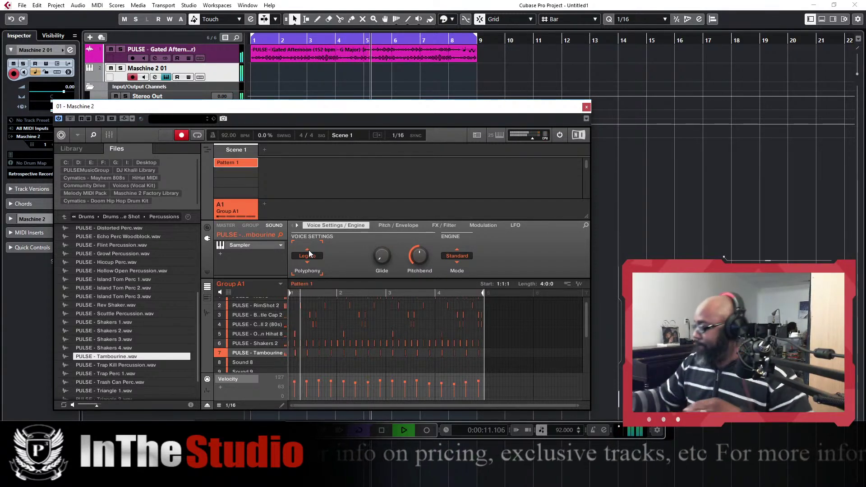
drag(491, 354, 247, 358)
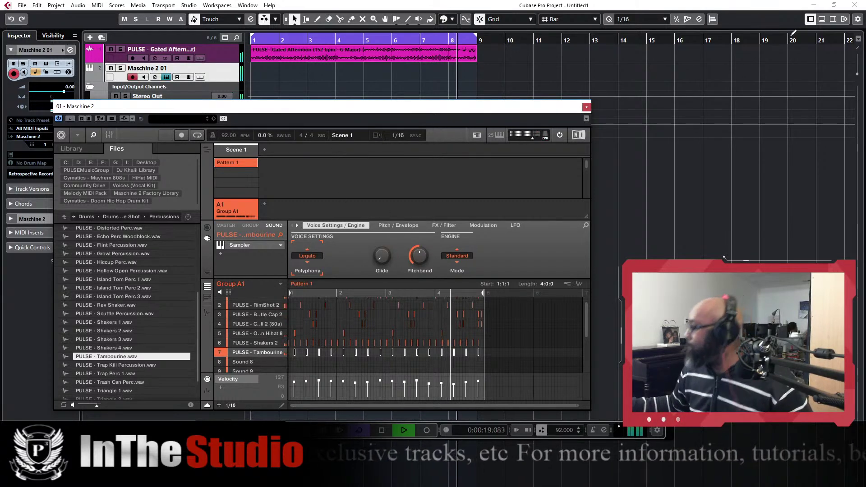
Show Cubase's media browser, and mute and remove the PULSE - Gated Afternoon track from the project
click(833, 19)
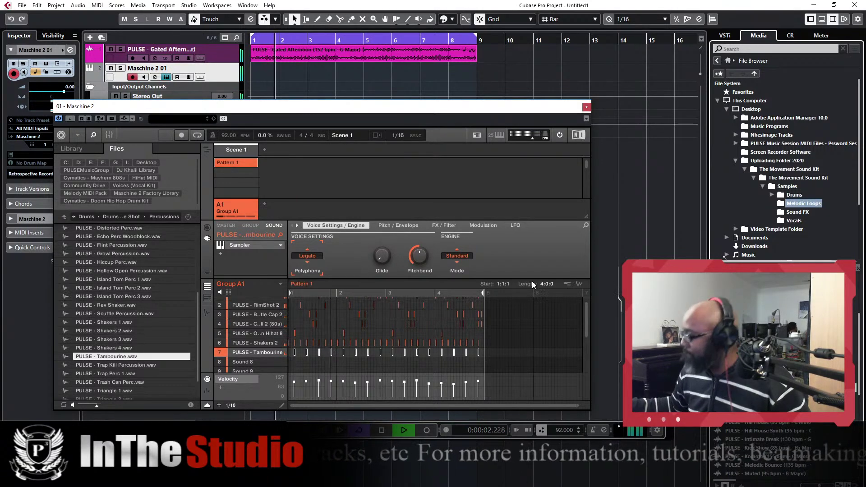
scroll(543, 311, up, 1)
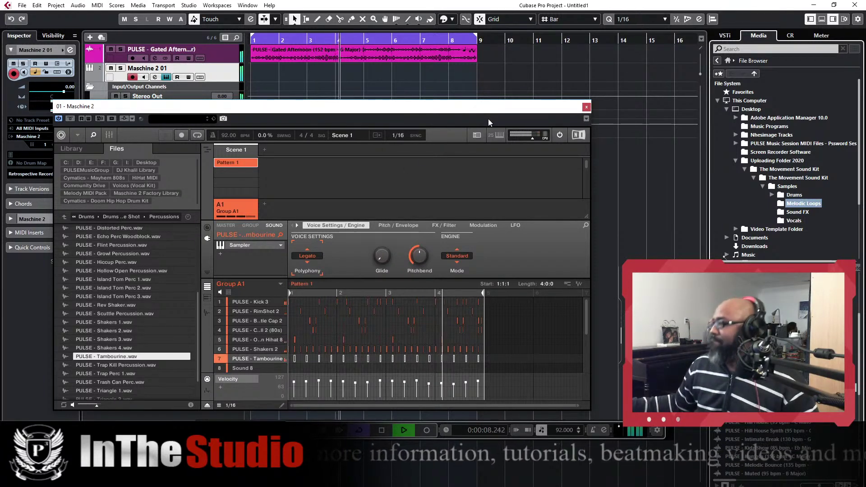
click(111, 49)
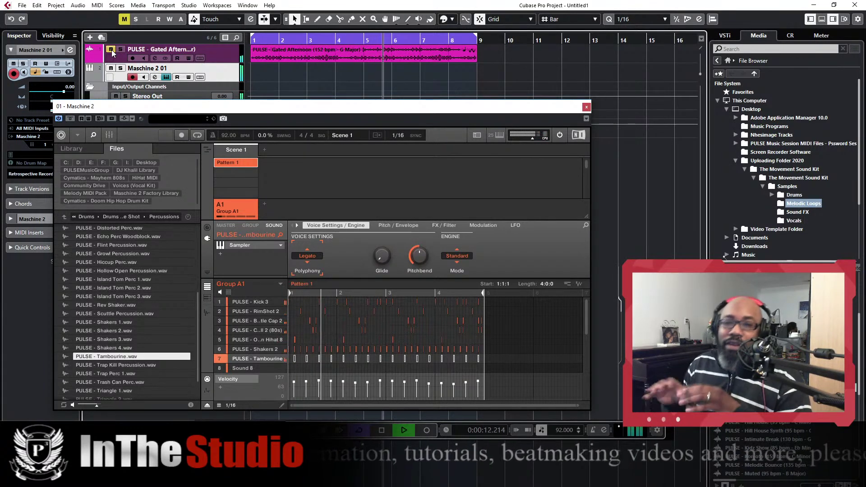
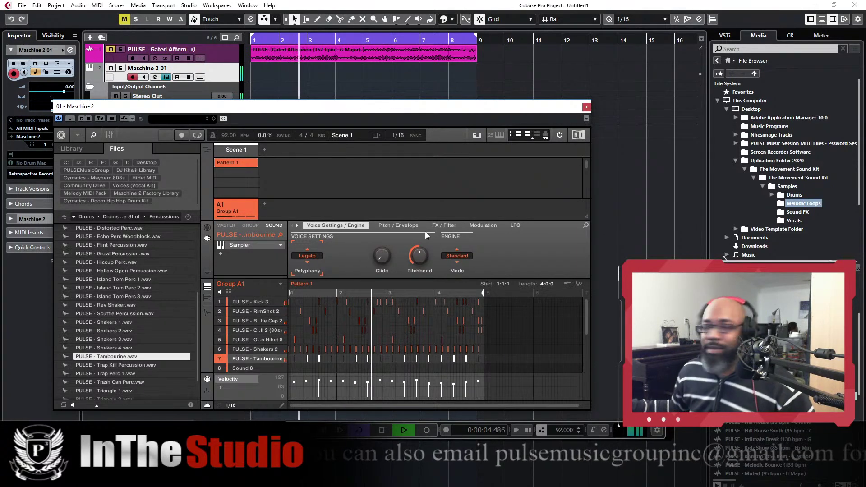
right_click(221, 55)
click(264, 95)
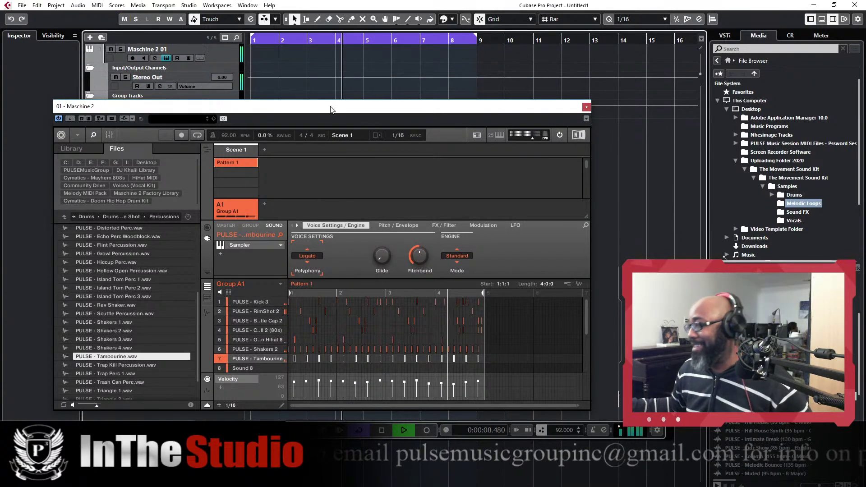
Add the PULSE - Hero Synth (95 bpm - C Minor) loop at bar 1 and duplicate it at bar 5
key(ctrl+z)
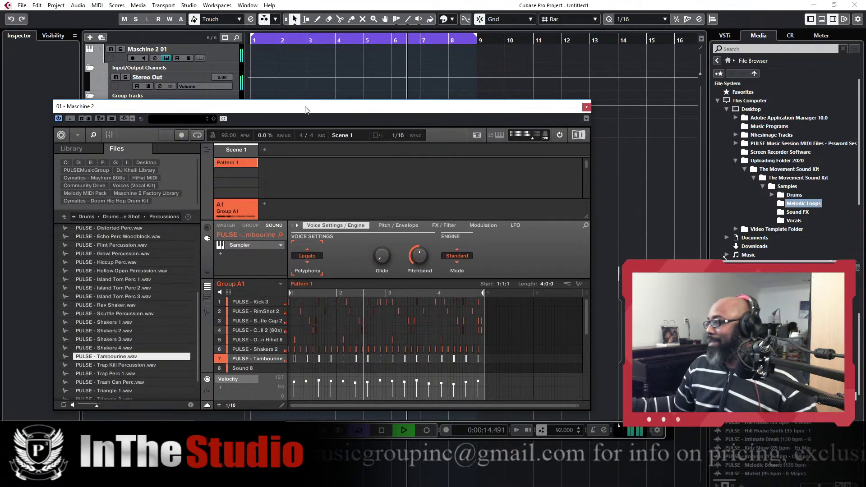
drag(298, 106, 288, 278)
click(333, 126)
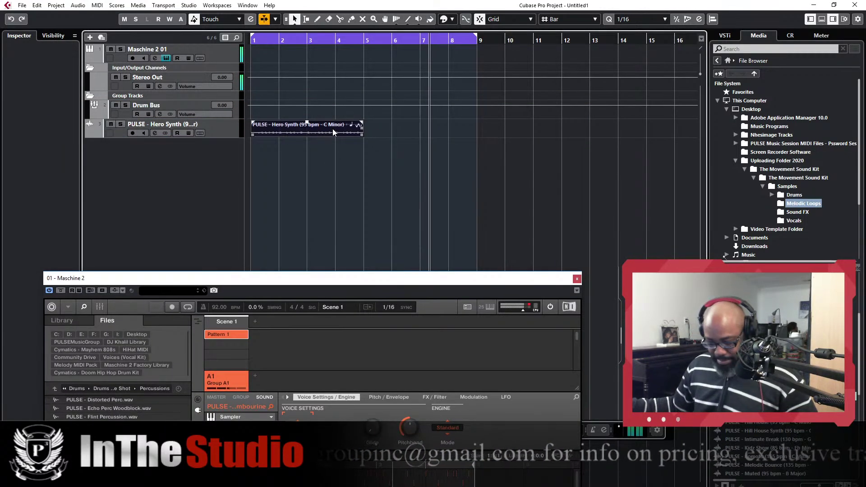
click(361, 42)
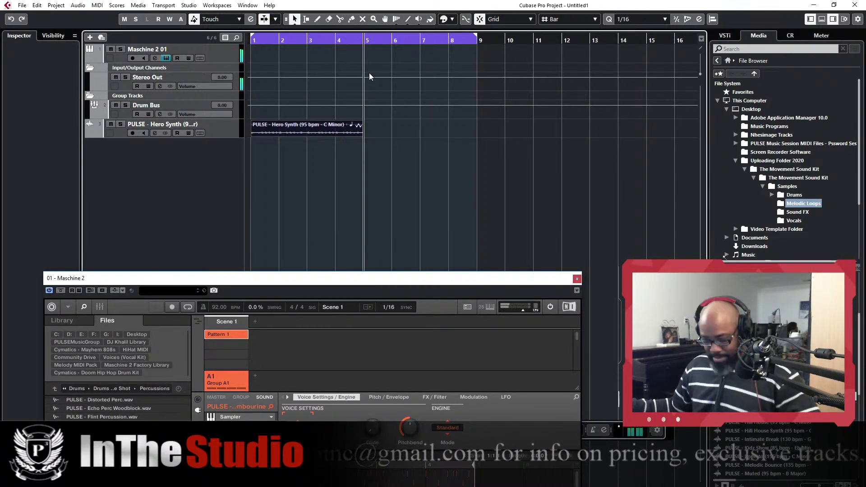
key(ctrl+d)
drag(284, 274, 348, 154)
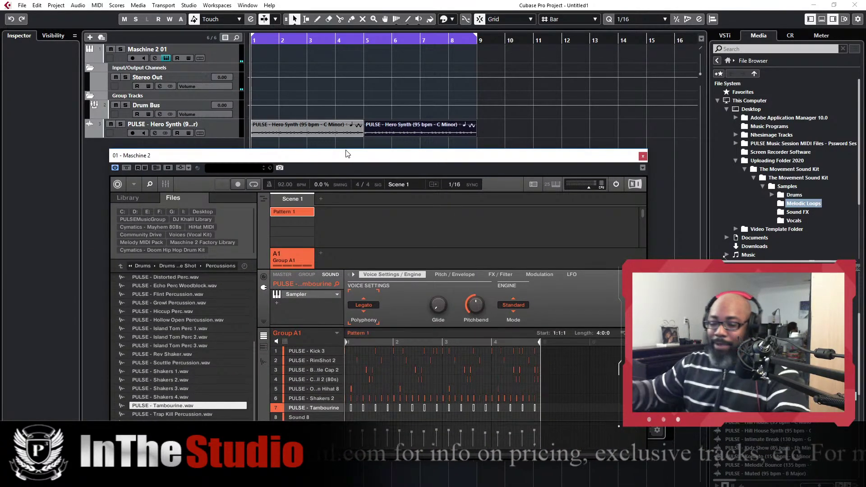
Move the PULSE - Hero Synth track above the Maschine 2 01 track and colour it magenta
click(229, 128)
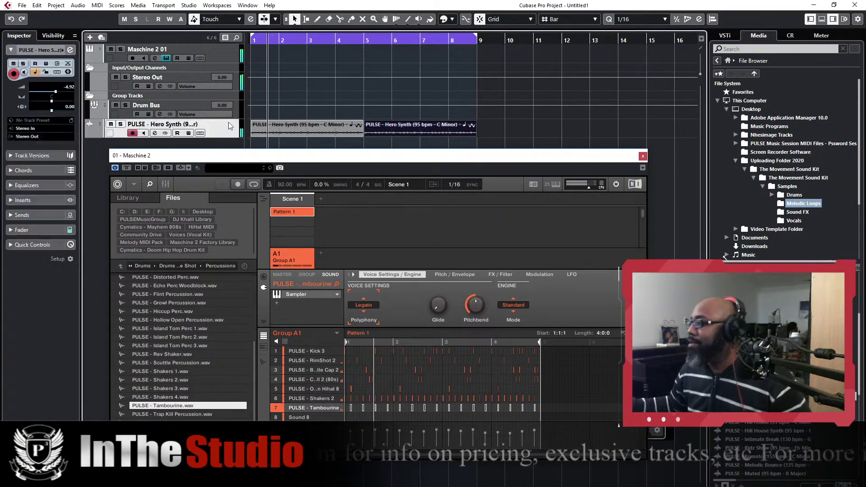
drag(223, 53, 223, 54)
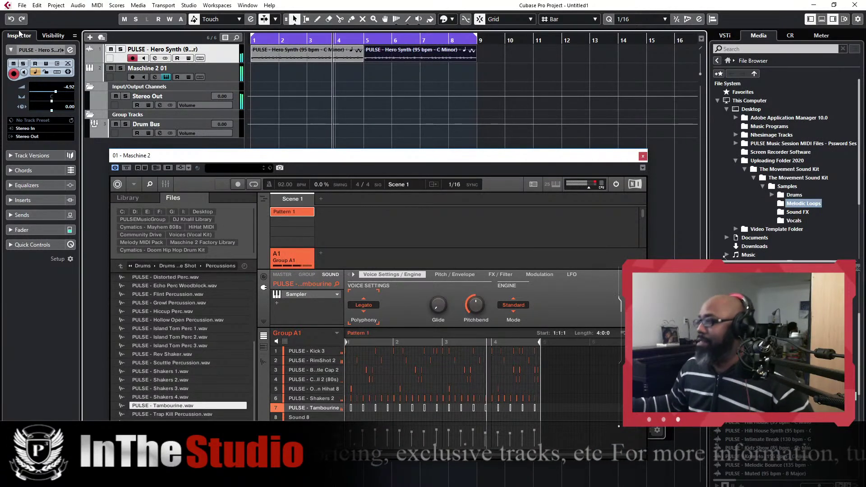
click(60, 52)
click(158, 89)
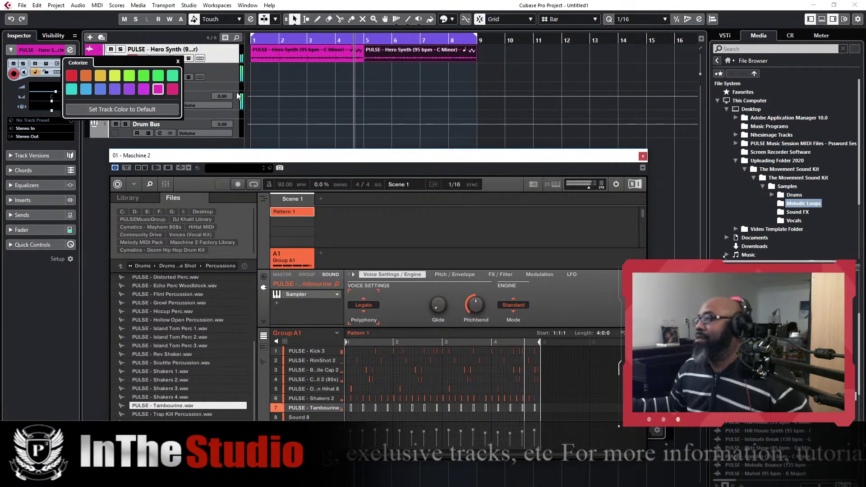
click(88, 160)
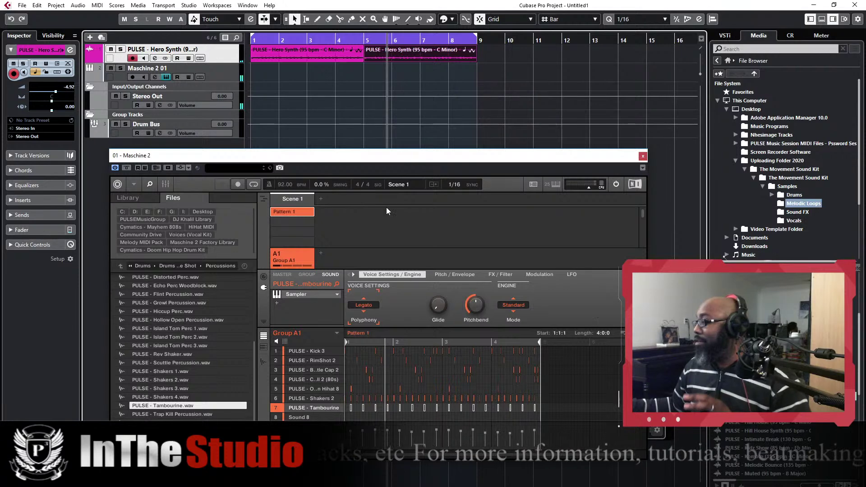
Place the rendered Group A1 Pattern 1 audio at bar 1, trim it to bar 5, and repeat it from bar 5 to bar 9
drag(371, 162, 292, 220)
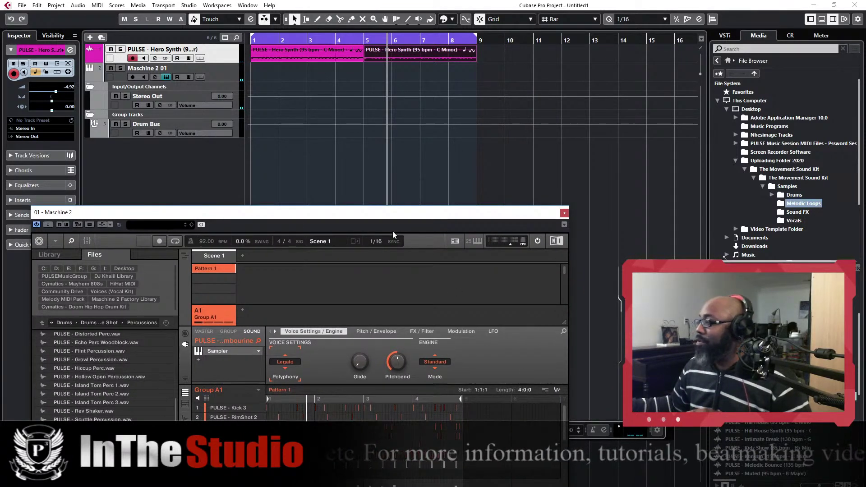
drag(247, 146, 252, 149)
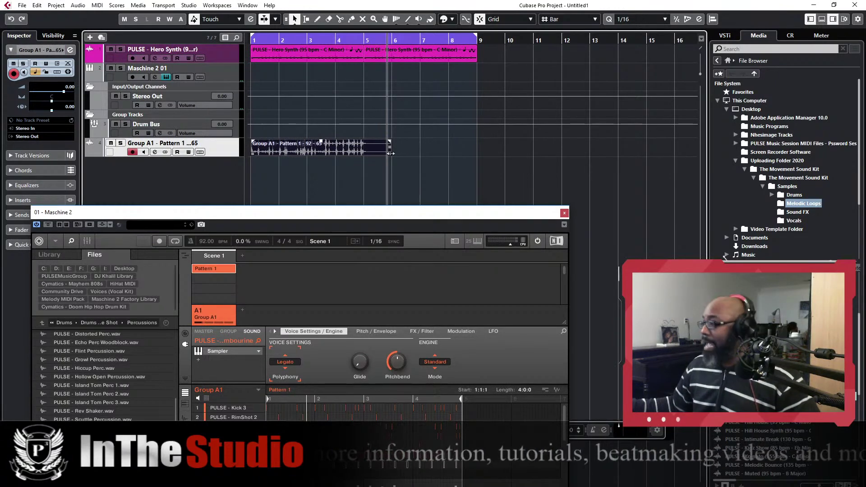
drag(391, 154, 363, 153)
click(361, 39)
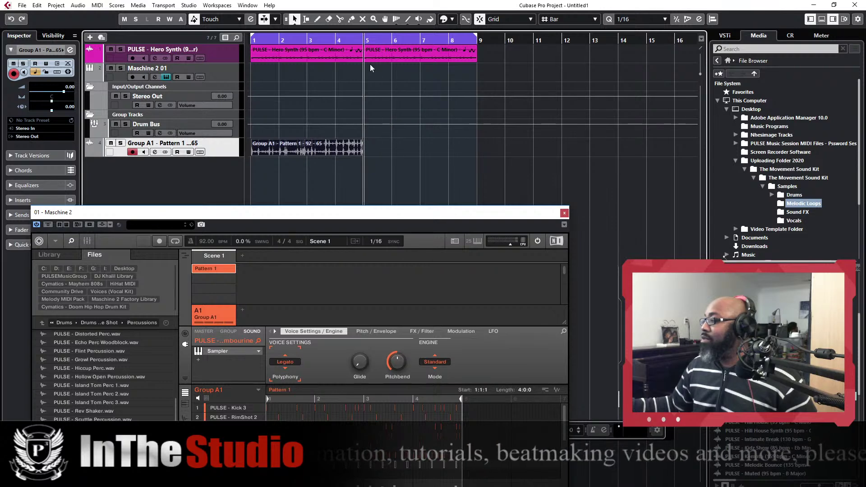
key(ctrl+v)
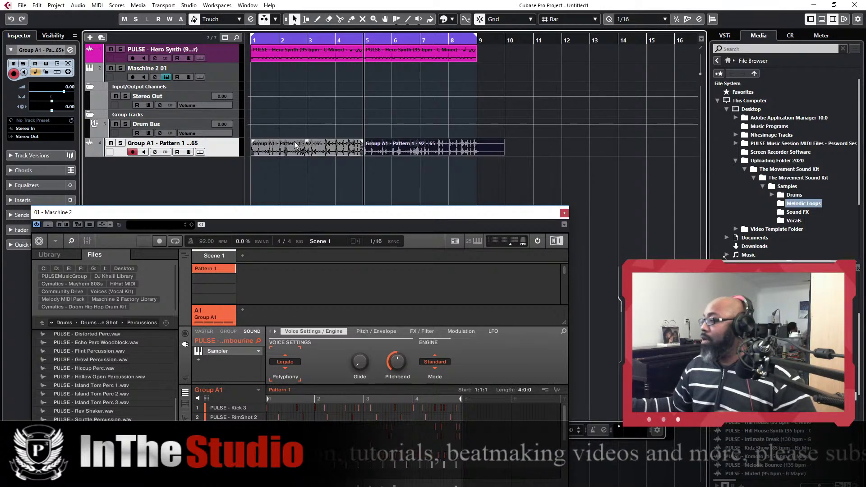
drag(501, 154, 477, 153)
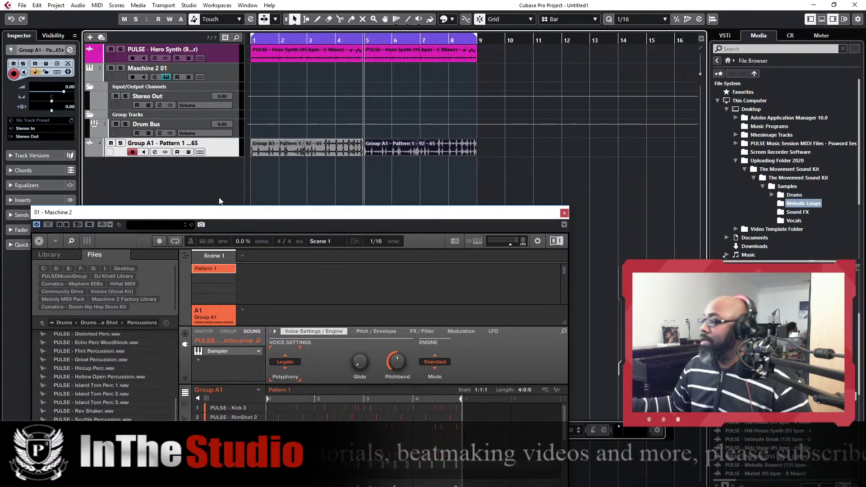
Close the Maschine 2 window, move the Group A1 audio track above Maschine 2 01, and rename it Drum
drag(381, 210, 392, 134)
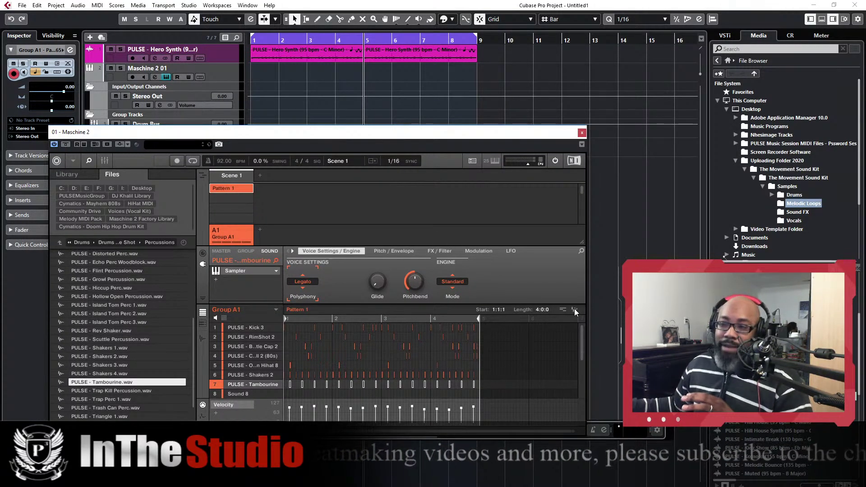
drag(574, 310, 520, 265)
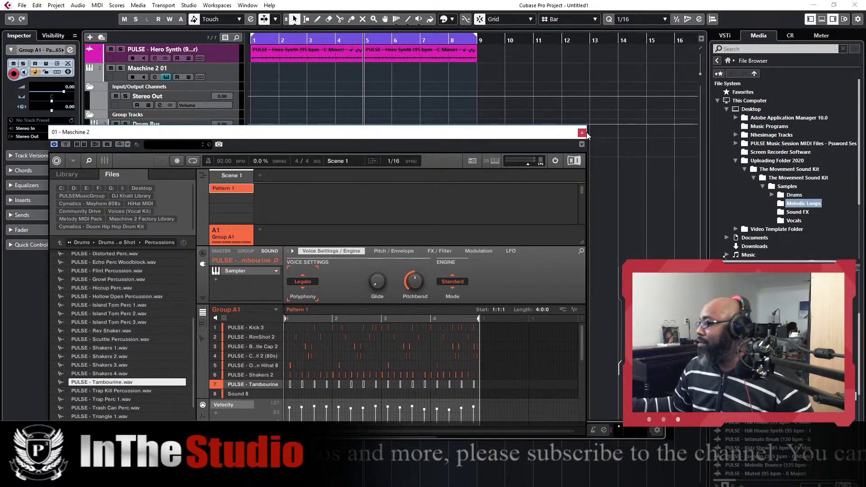
click(583, 133)
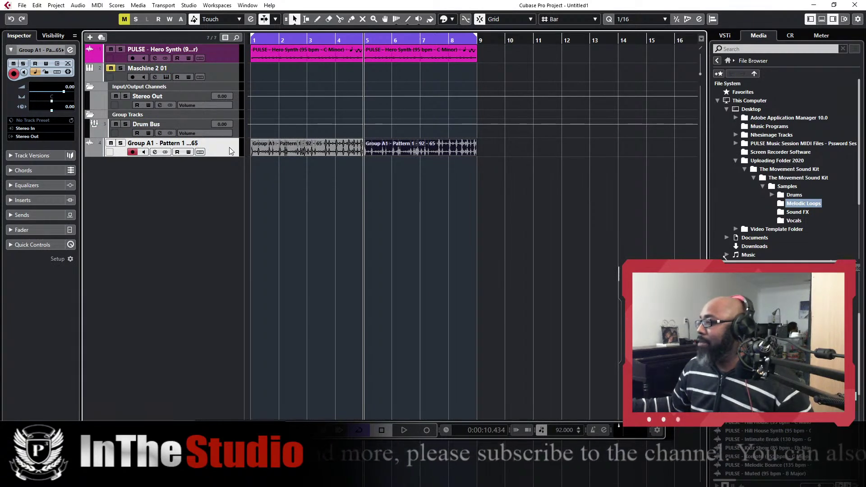
drag(212, 149, 212, 72)
double_click(176, 68)
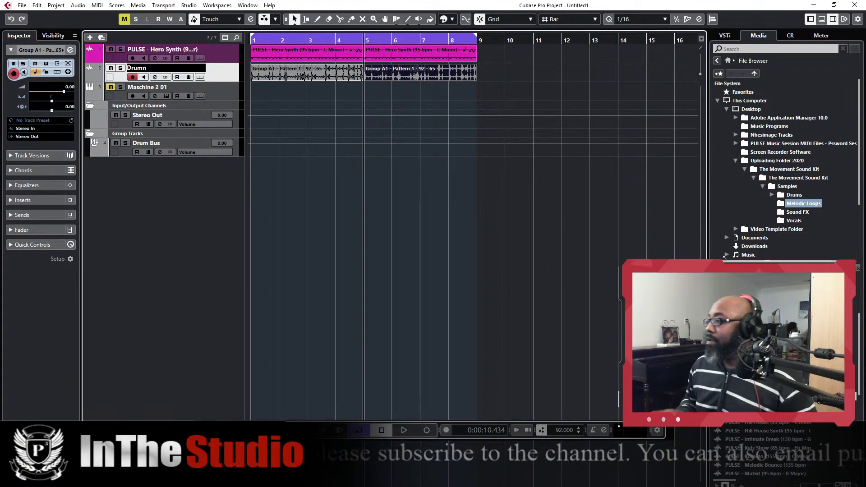
Replace the instrument on the Maschine 2 01 track with Backbone and open its sample browser
click(215, 91)
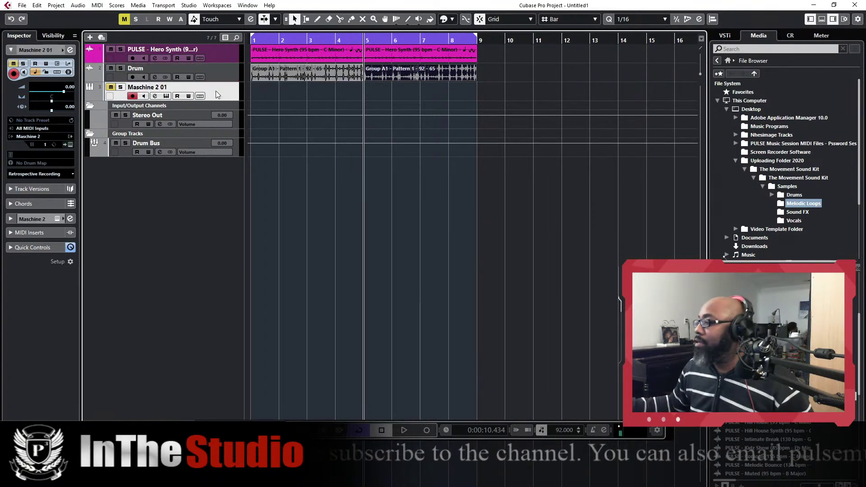
click(47, 136)
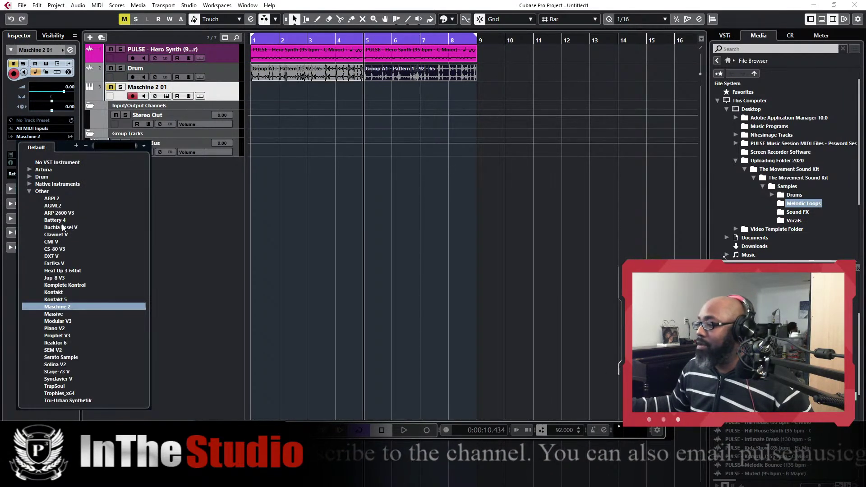
click(31, 181)
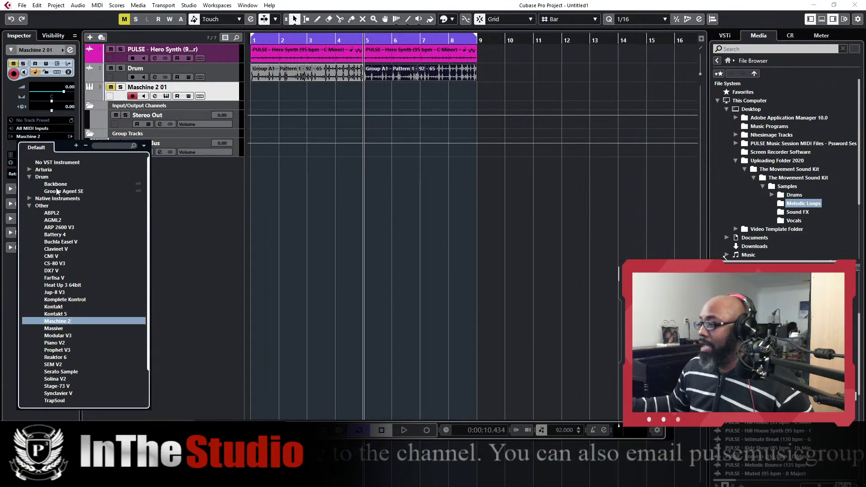
click(58, 184)
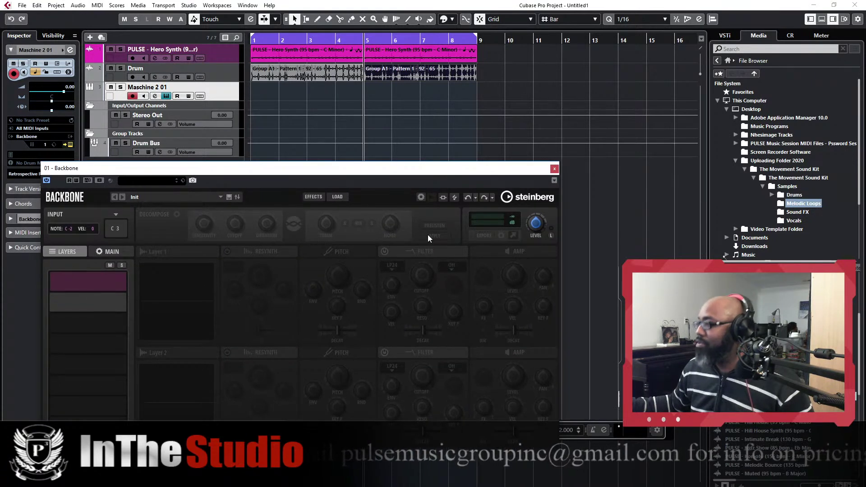
click(336, 197)
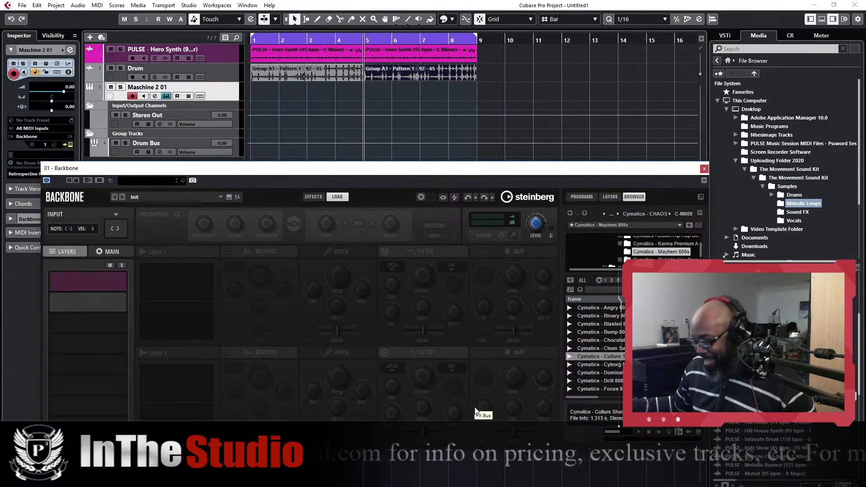
key(space)
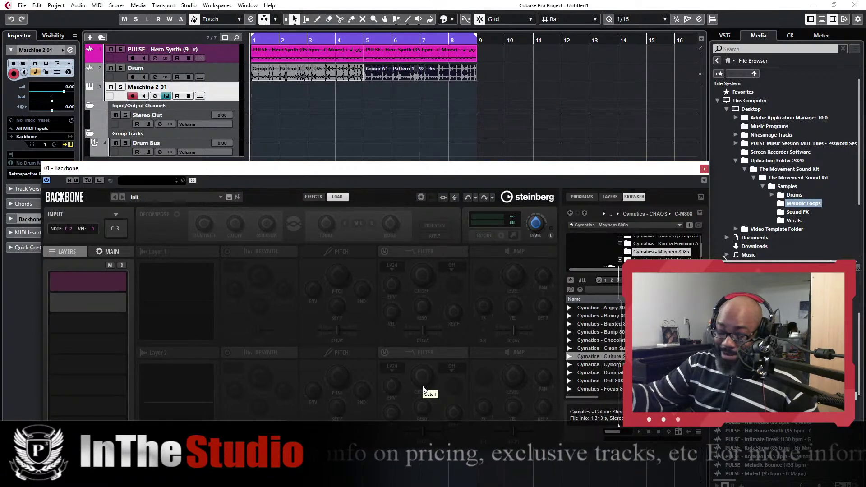
Colour the Drum track yellow
click(227, 77)
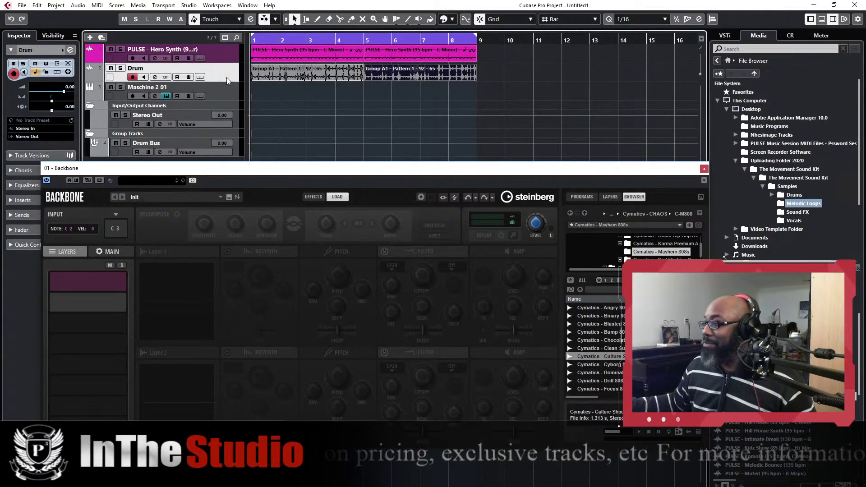
click(63, 50)
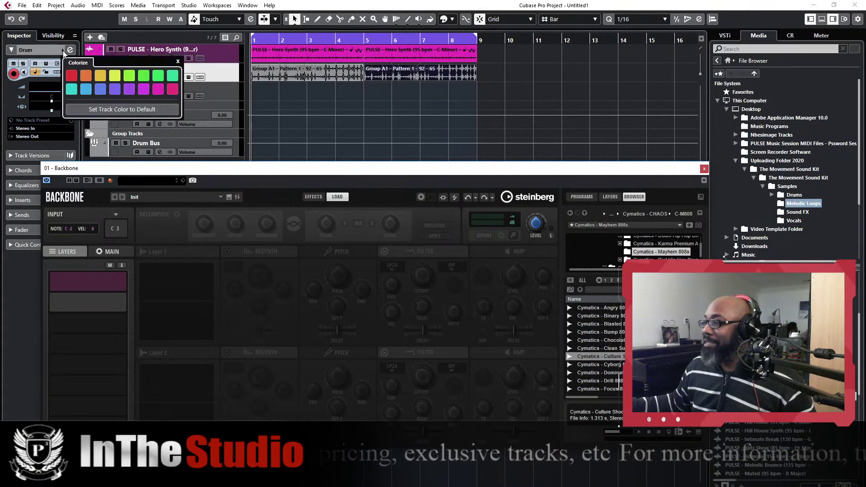
click(158, 89)
click(105, 79)
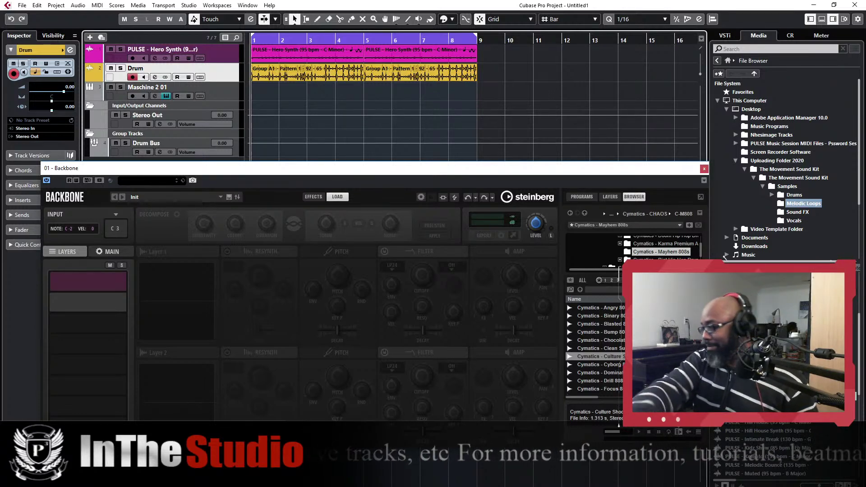
Load the Cymatics Culture Shock 808 sample into Backbone's Layer 1, audition it over the playing loop, and close the instrument window
key(space)
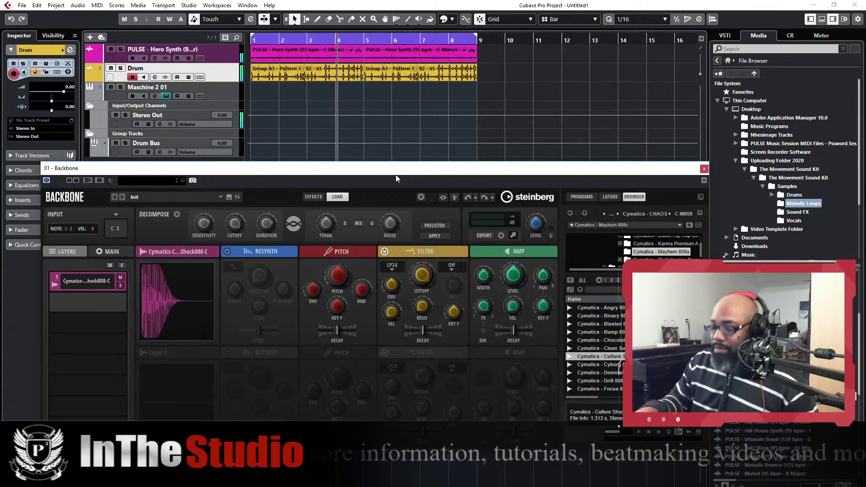
click(222, 89)
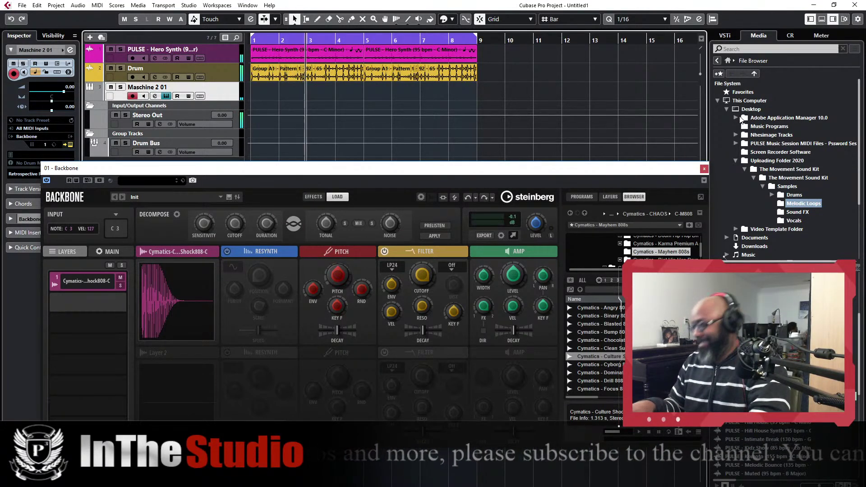
click(704, 169)
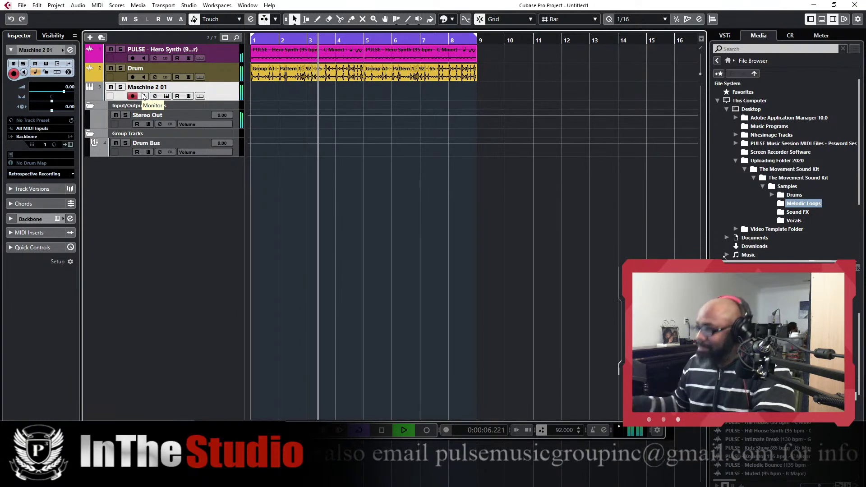
Rename the Maschine 2 01 track as 808 Bassline
double_click(164, 87)
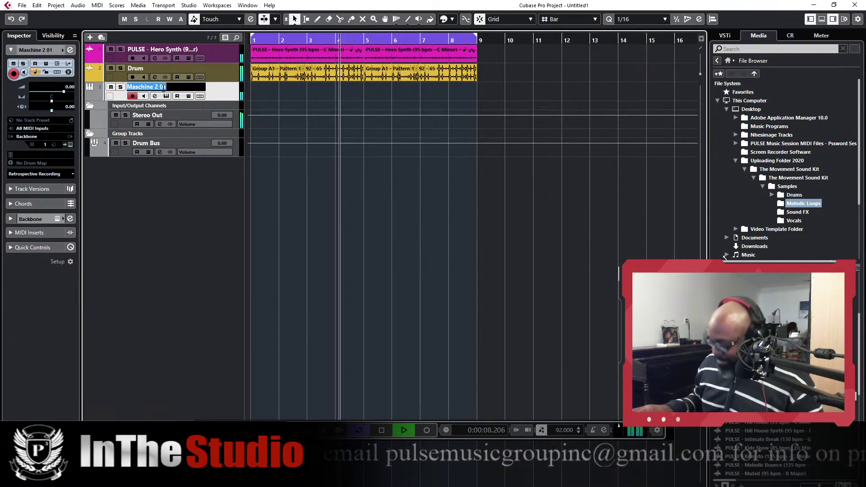
text(808 Bassli)
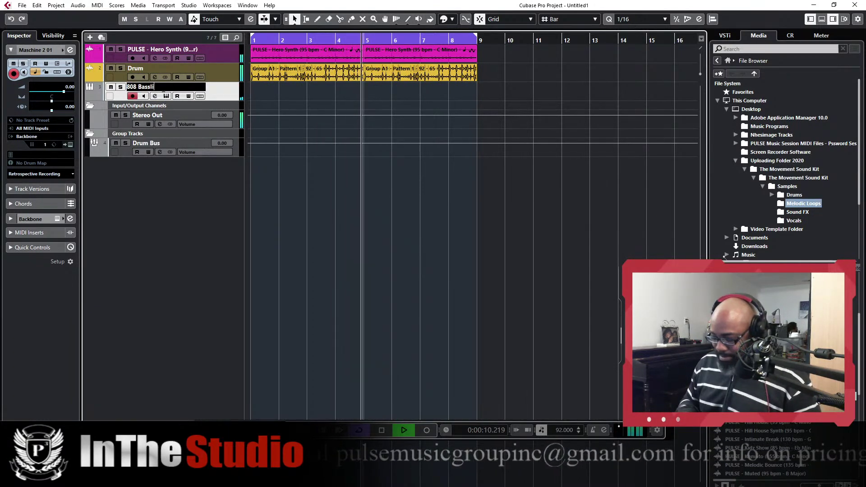
text(ne)
key(Return)
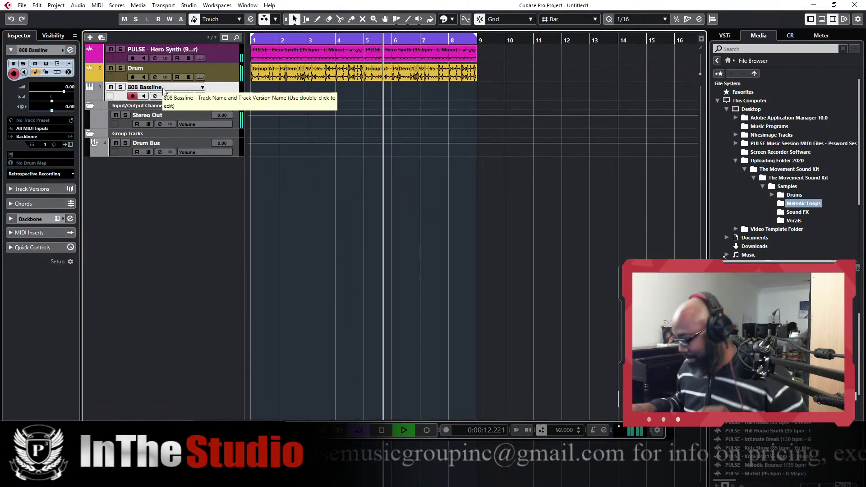
Record a bass part across bars 1 to 8 on the 808 Bassline track and select the recorded part
key(KP_Multiply)
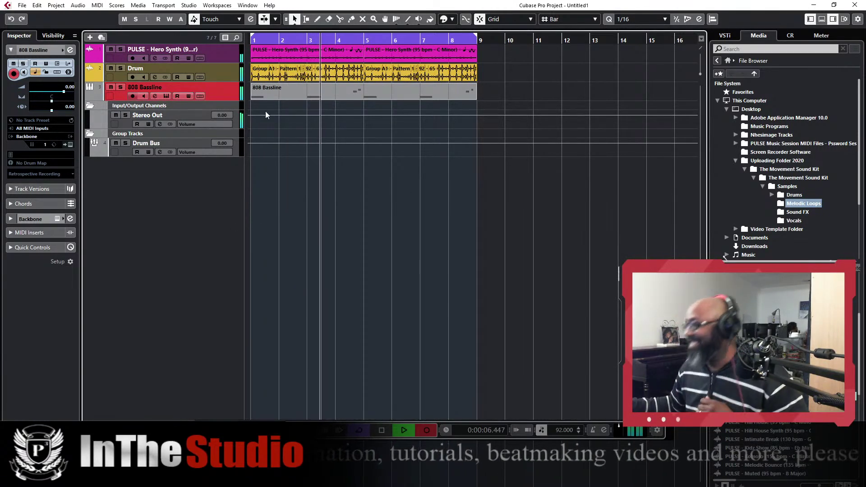
click(268, 96)
key(f)
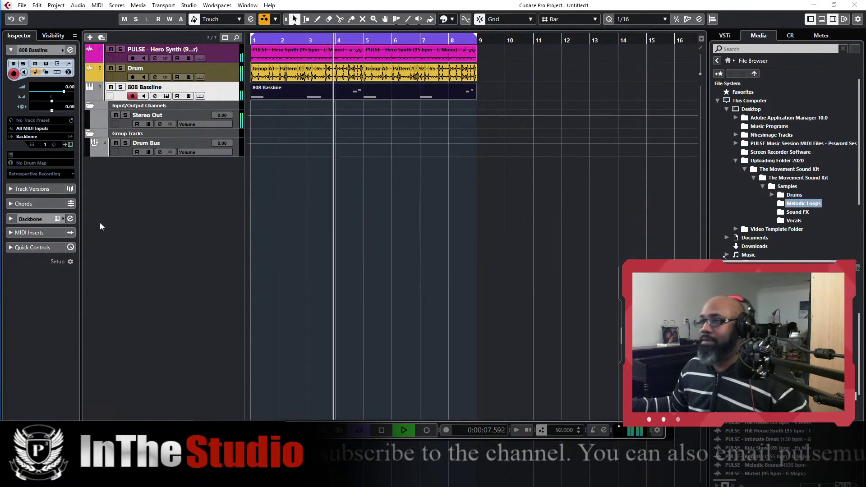
Hide the Stereo In channel in the MixConsole and lower the 808 Bassline channel's volume during playback
key(F3)
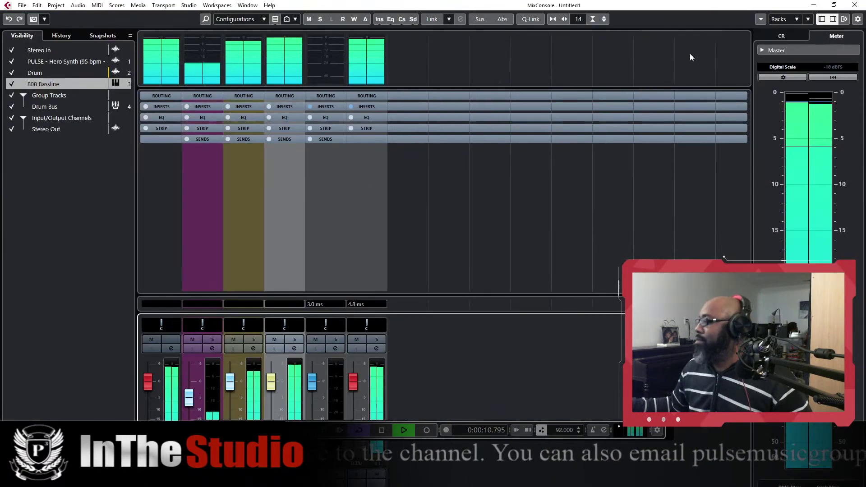
click(720, 21)
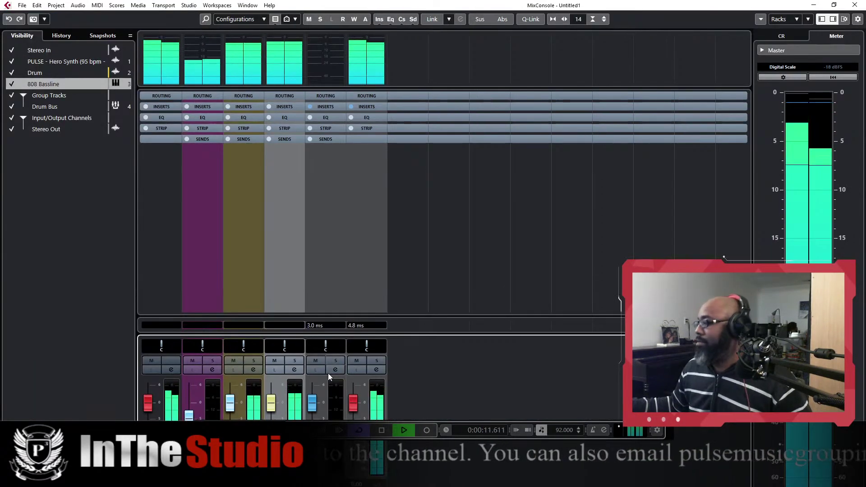
click(271, 406)
drag(271, 406, 273, 419)
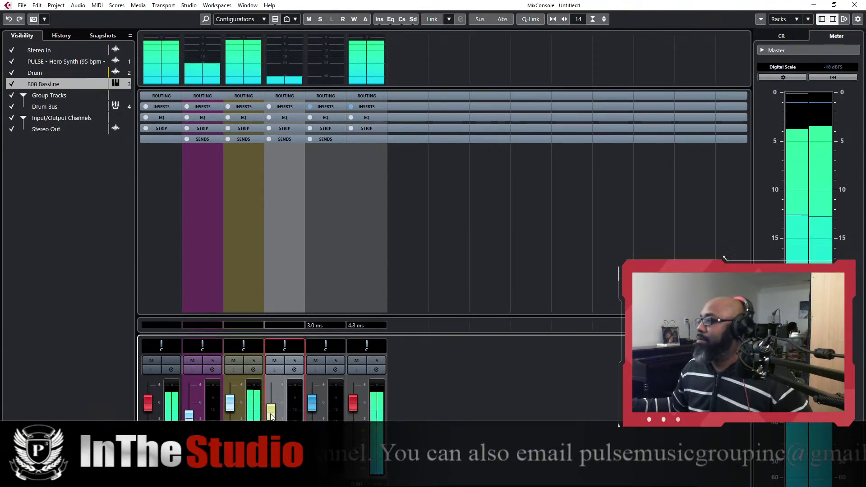
click(12, 50)
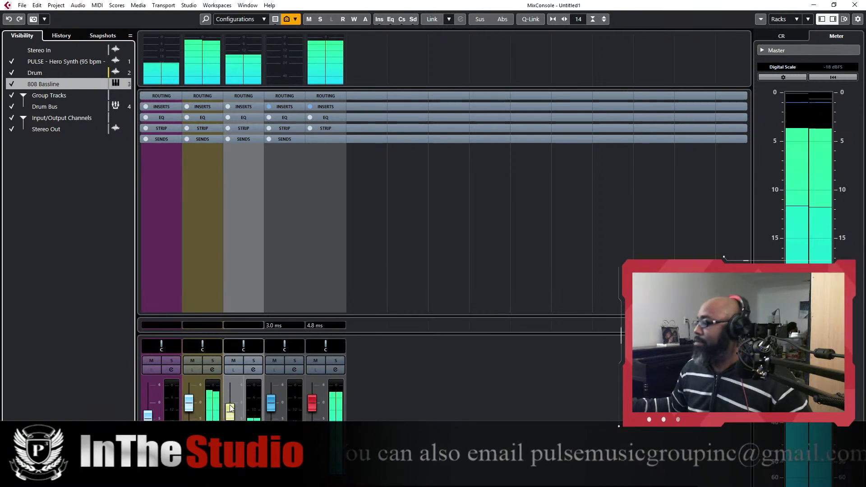
drag(231, 409, 231, 414)
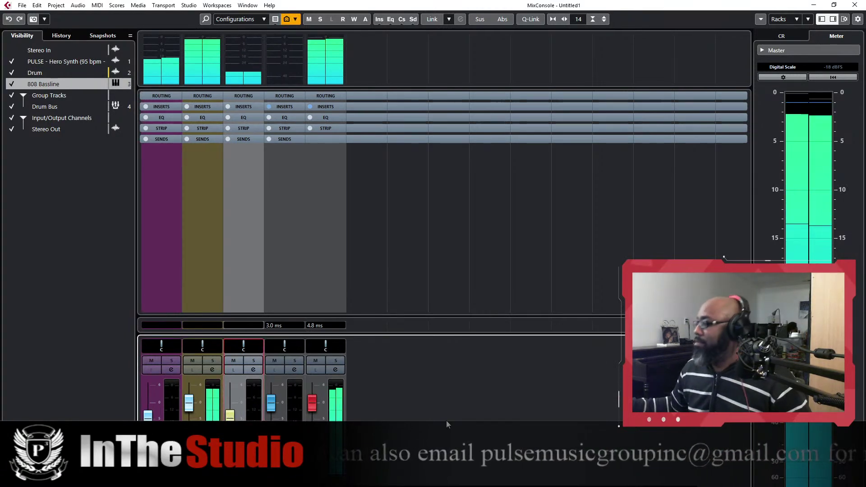
drag(230, 414, 230, 419)
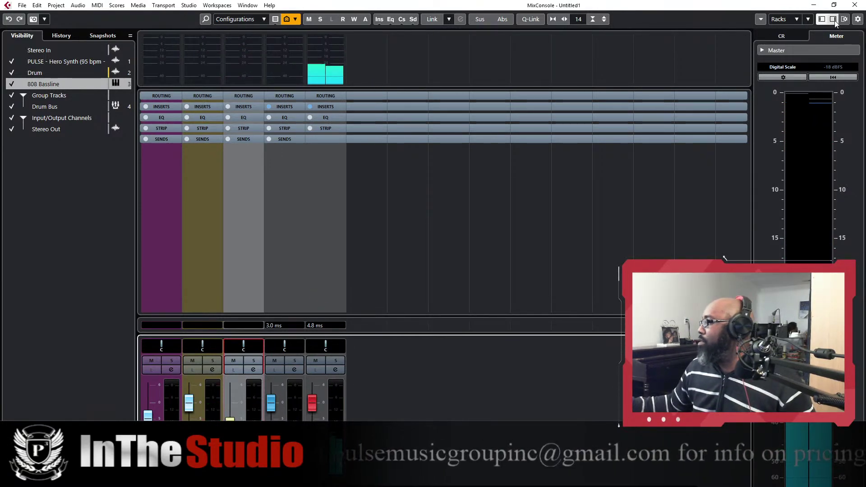
Start a Save As of the project, switch to the Hip Hop Tracks folder and find the existing Unfinished project files
click(814, 5)
click(21, 5)
click(48, 78)
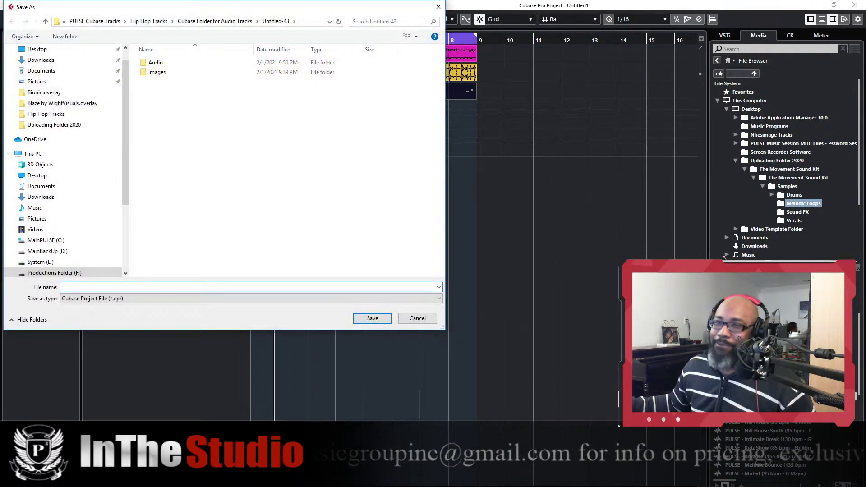
click(45, 22)
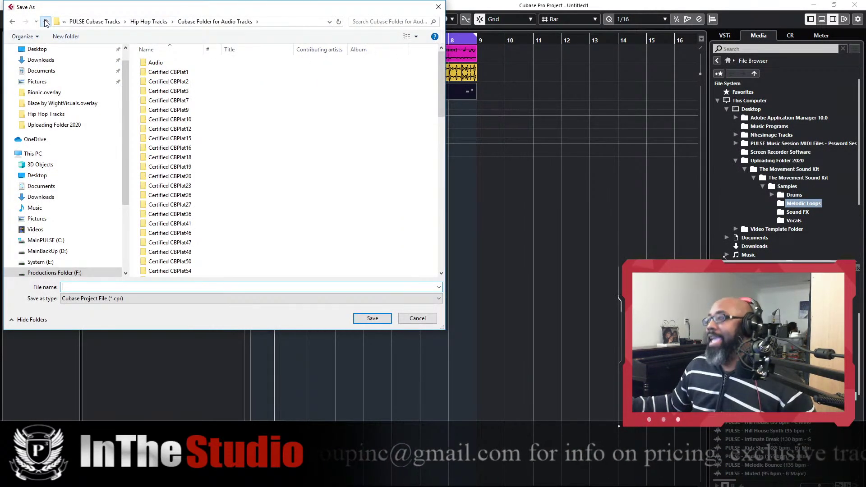
click(46, 21)
scroll(280, 179, down, 20)
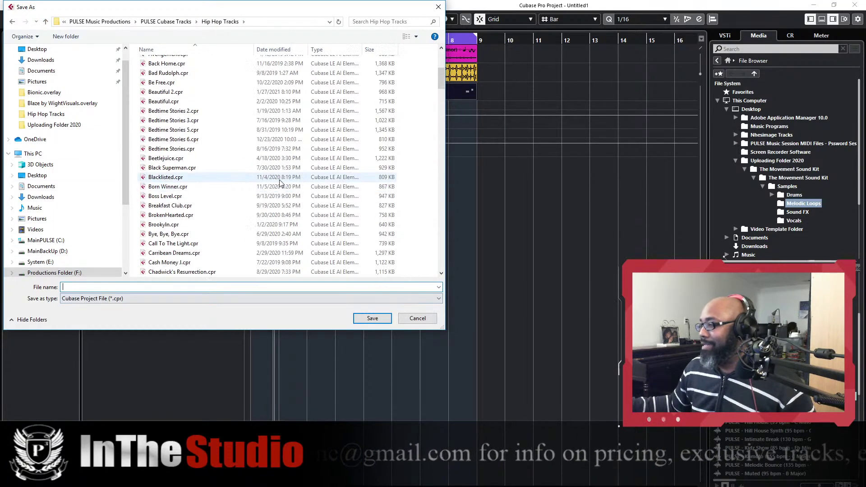
scroll(216, 158, down, 6)
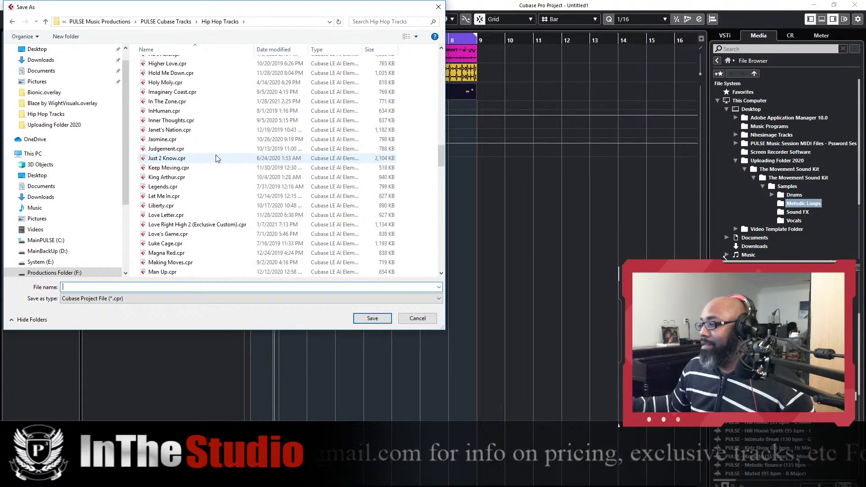
scroll(216, 158, down, 15)
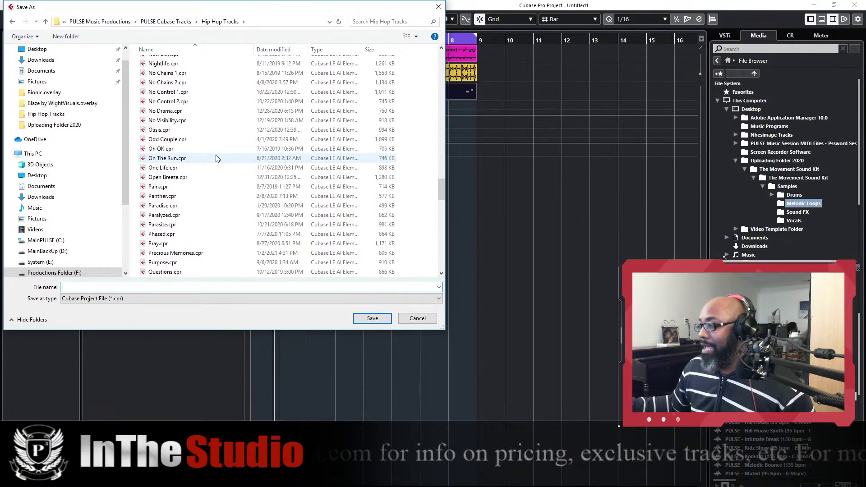
scroll(216, 158, down, 10)
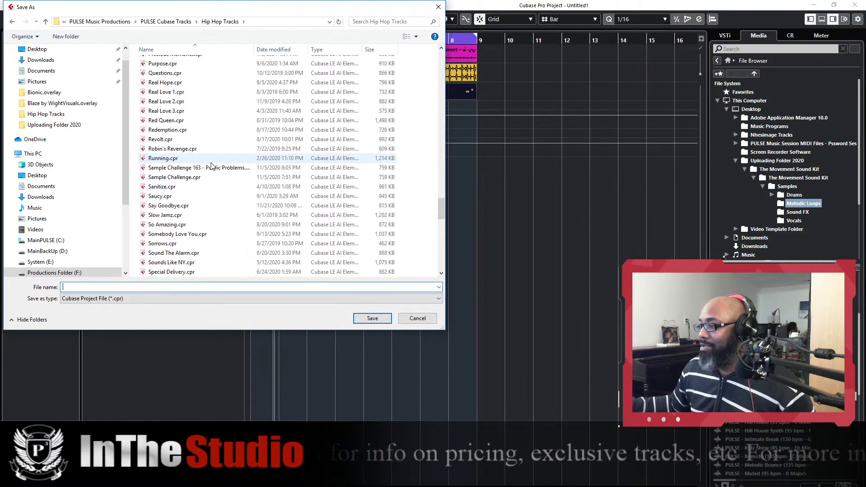
scroll(215, 164, down, 5)
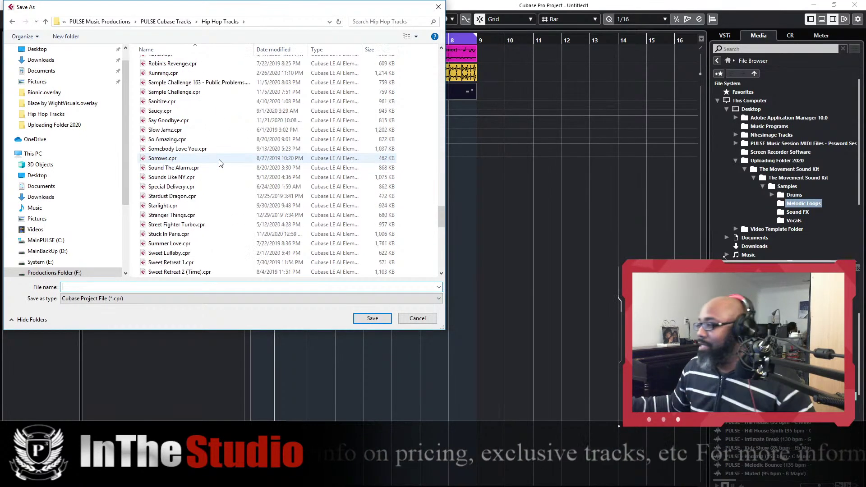
scroll(219, 163, down, 10)
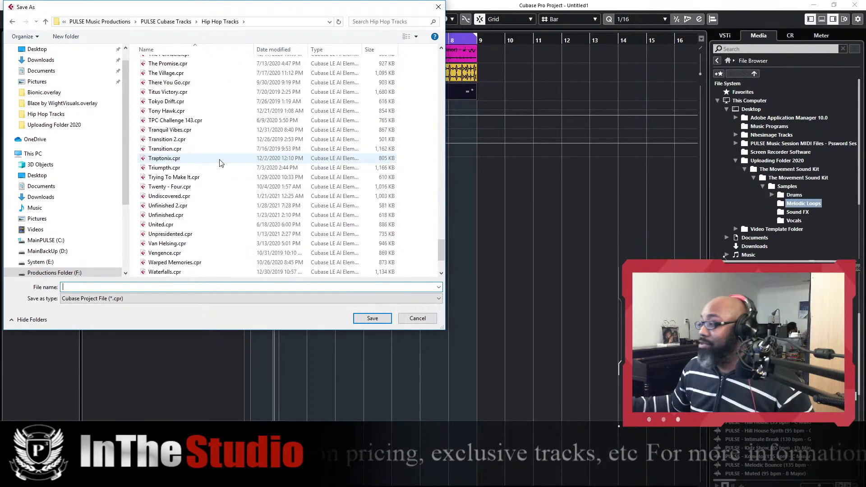
Save the project in that folder as Unfinished 3, basing the name on the Unfinished 2 file
click(168, 120)
click(93, 288)
key(BackSpace)
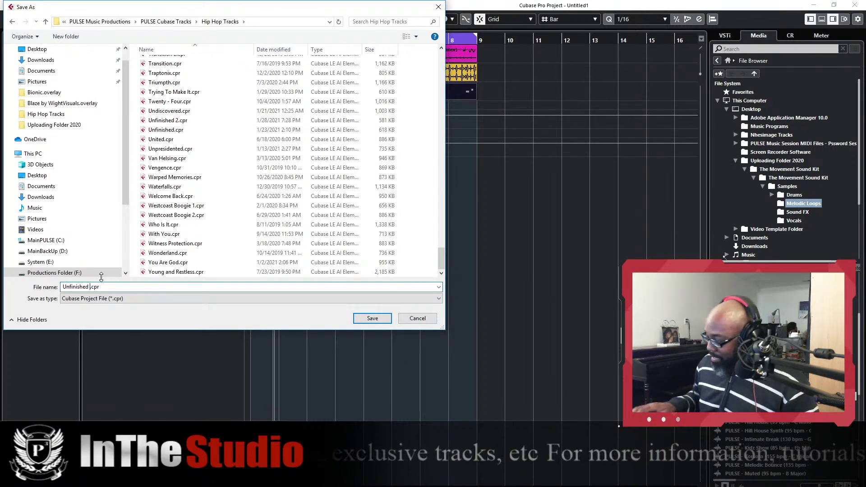
key(Return)
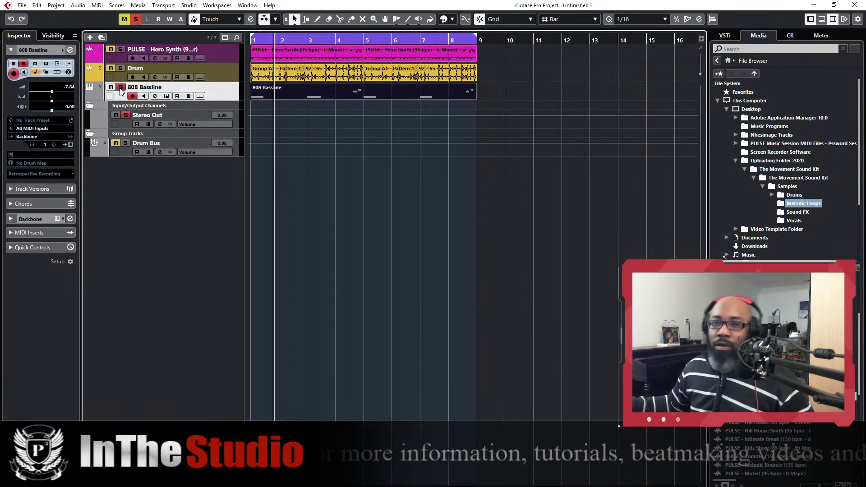
Stop playback and render the 808 Bassline MIDI part in place to audio with the current settings
key(space)
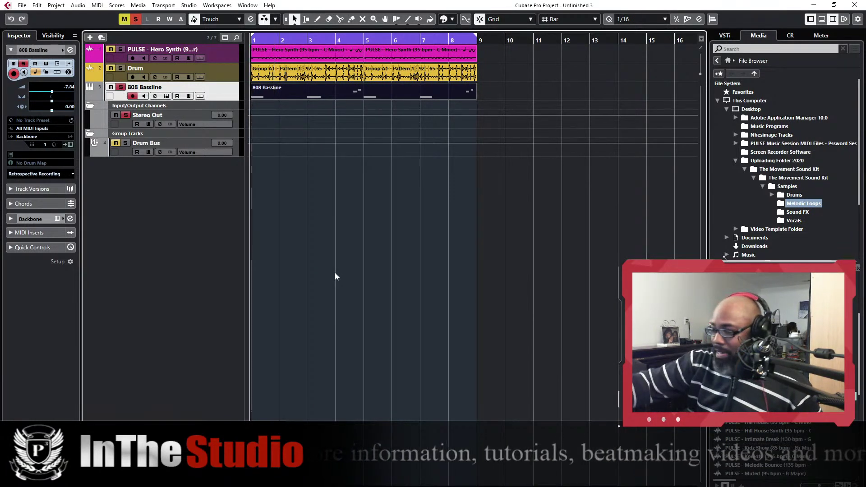
right_click(281, 93)
mouse_move(339, 165)
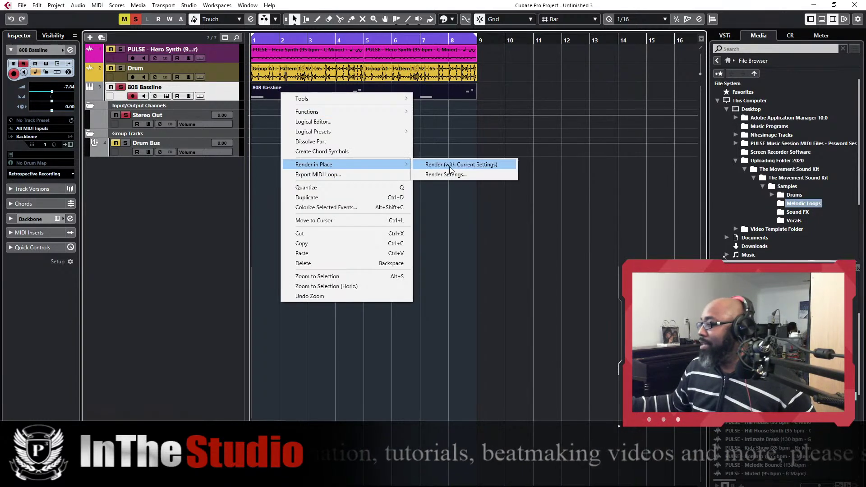
click(446, 164)
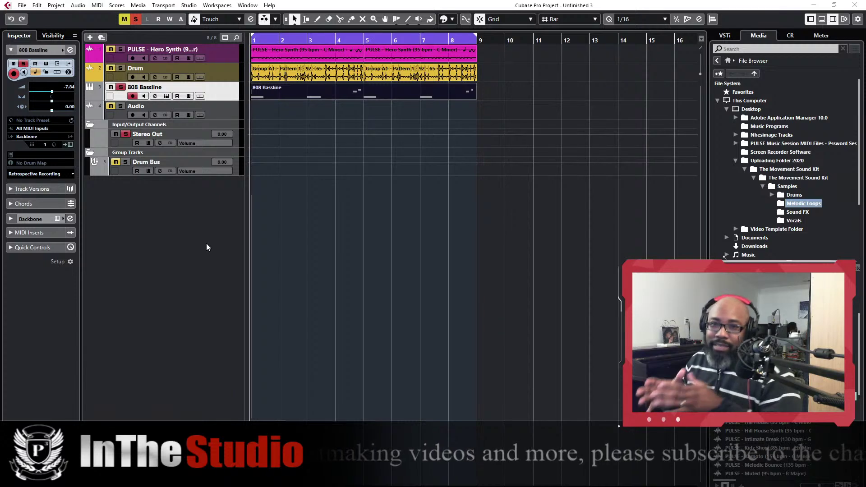
Remove the original 808 Bassline instrument track and rename the rendered audio track as Bassline
click(229, 86)
right_click(228, 89)
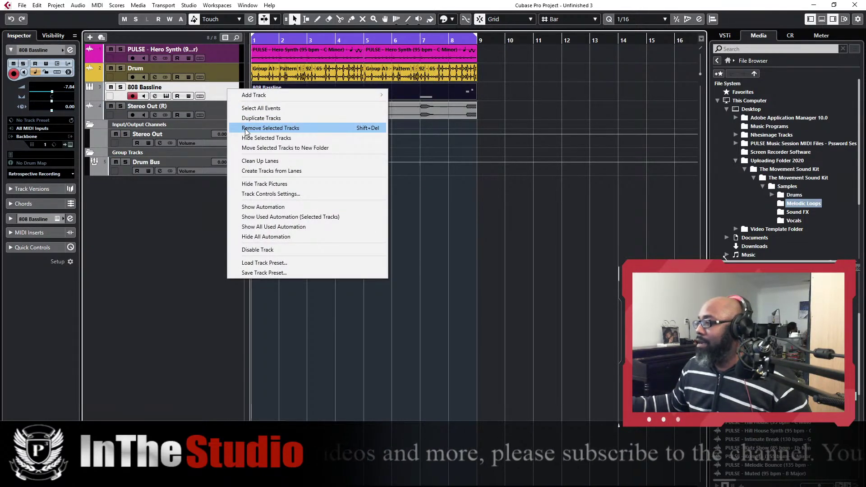
click(245, 129)
click(212, 90)
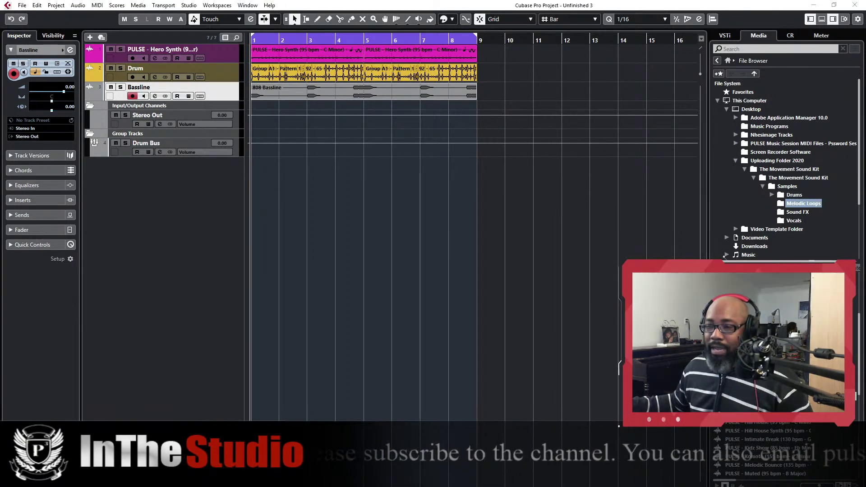
Open the MixConsole with the transport panel and insert CLA Bass Stereo in the rendered bass channel's first slot
key(F3)
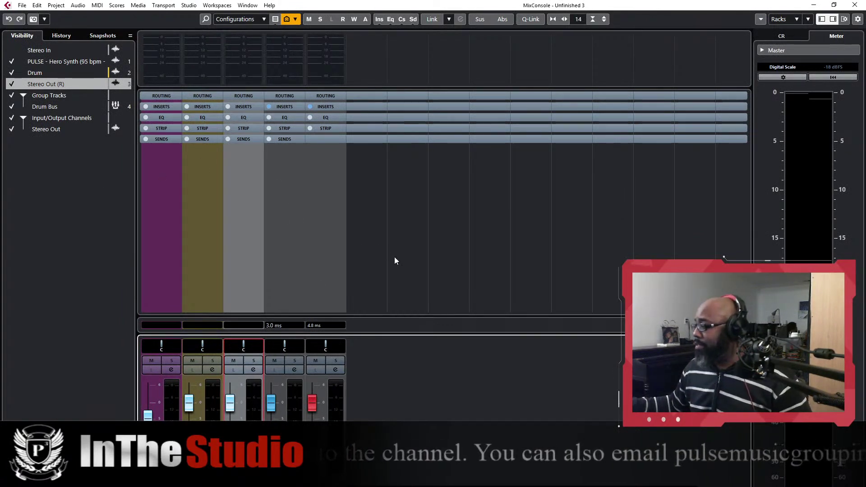
key(F2)
drag(443, 383, 382, 261)
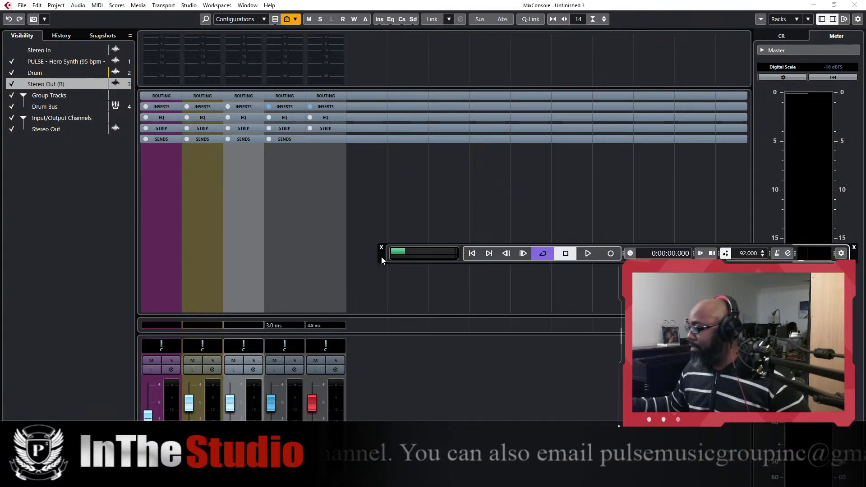
click(251, 108)
click(258, 116)
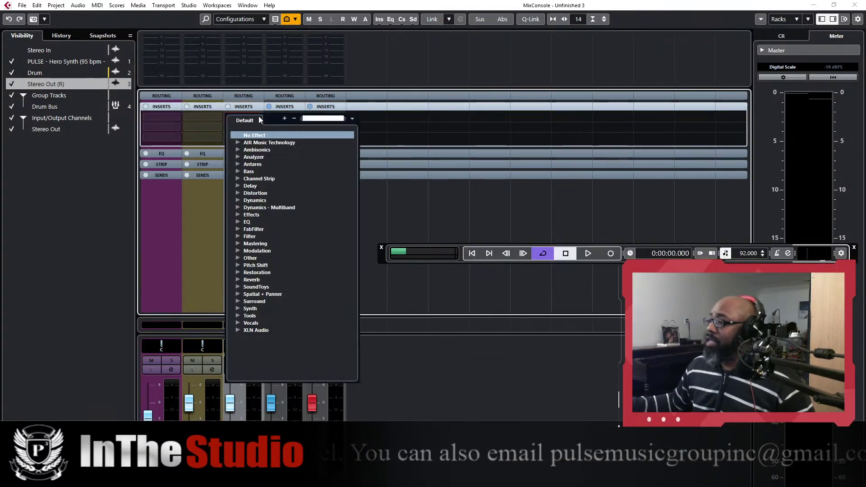
click(237, 171)
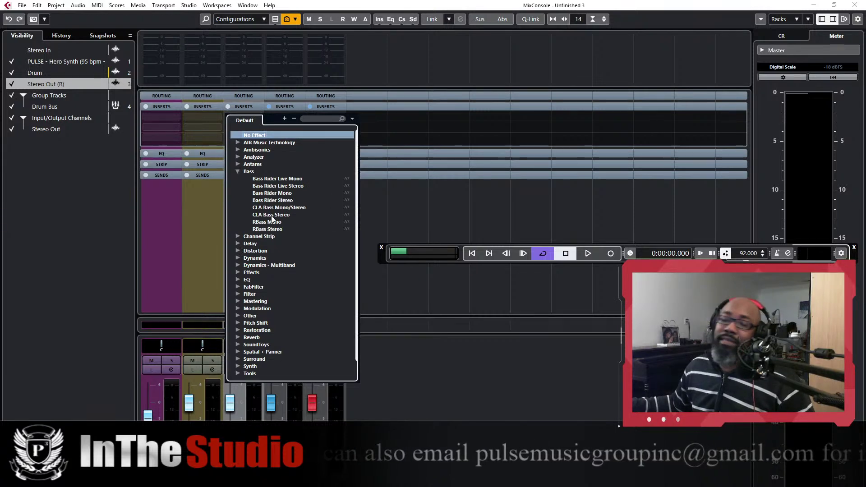
click(271, 216)
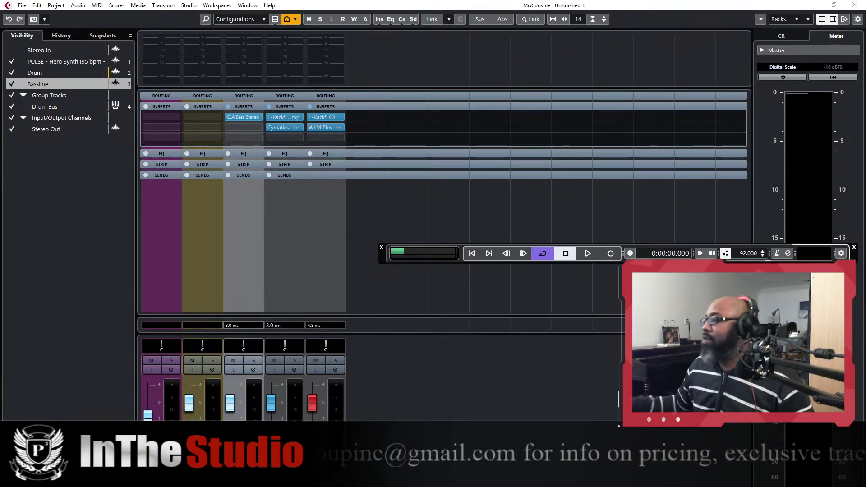
Solo the Bassline channel with CLA Bass Stereo bypassed and lower its volume during playback
click(254, 360)
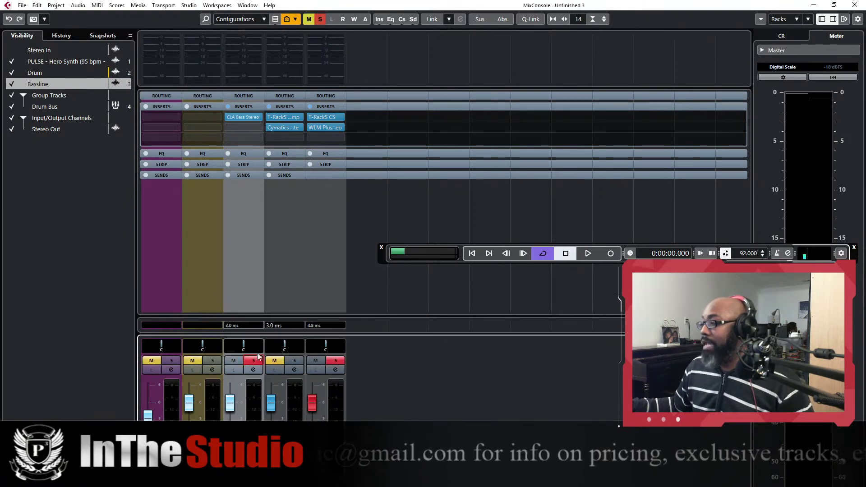
click(229, 117)
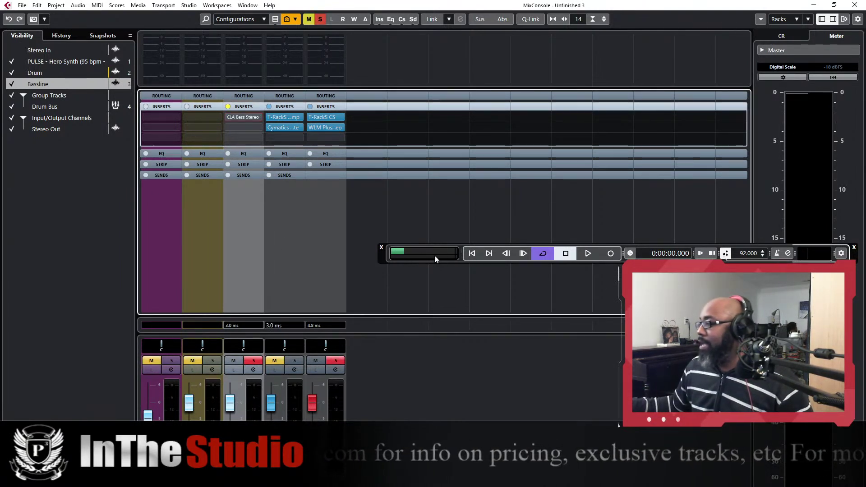
drag(387, 256, 220, 478)
drag(342, 475, 353, 463)
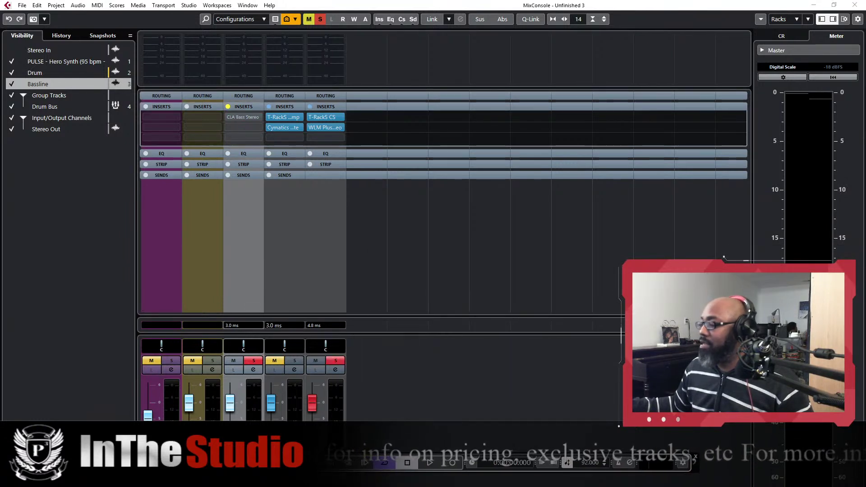
key(space)
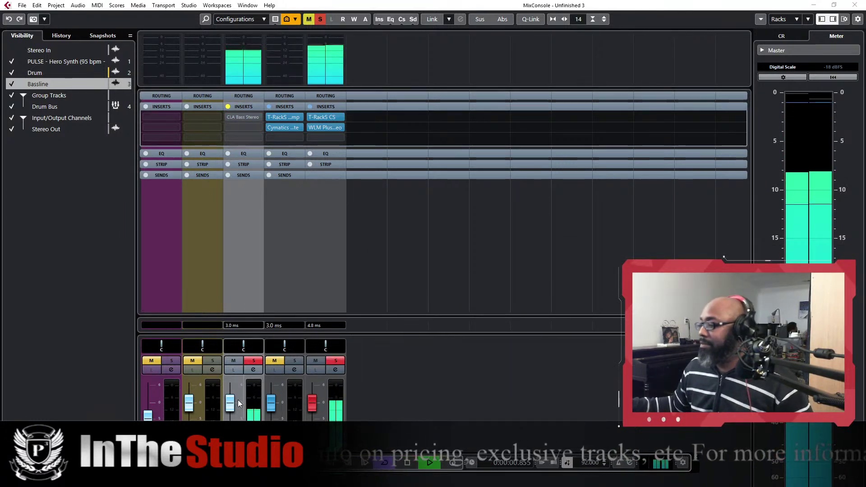
drag(230, 406, 233, 413)
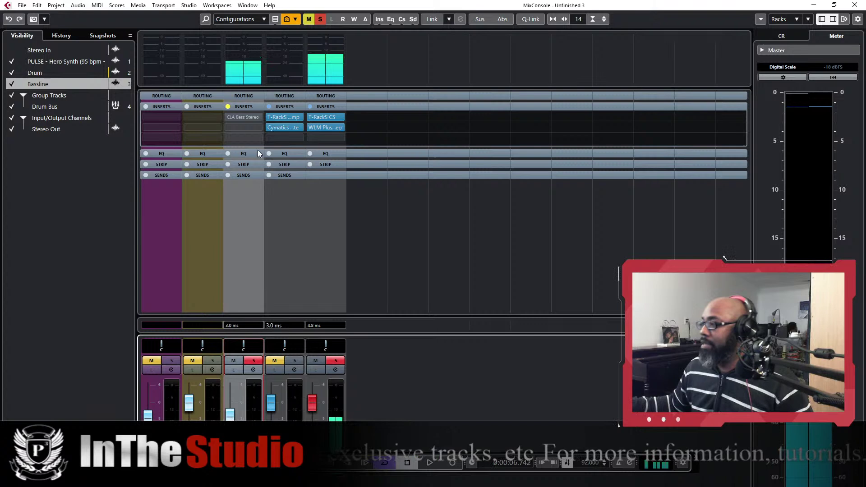
Reactivate CLA Bass Stereo, audition the bass, unsolo the Bassline channel to hear the full mix, and close the MixConsole
click(229, 118)
key(space)
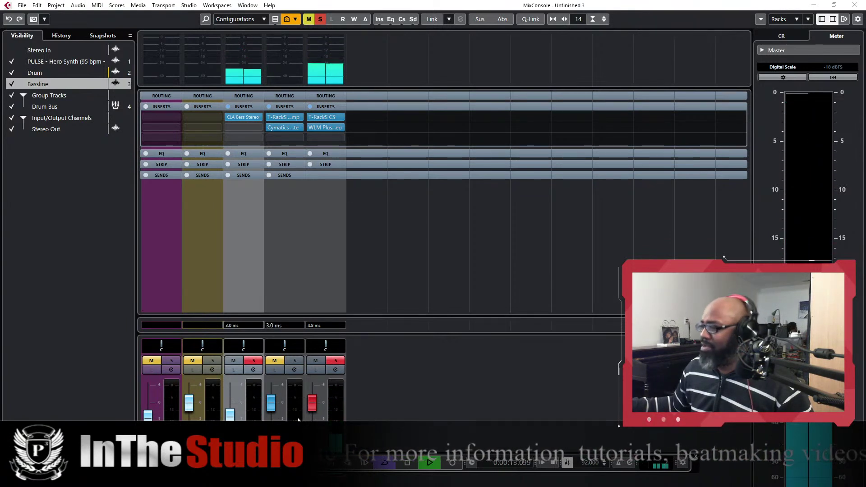
key(alt+Tab)
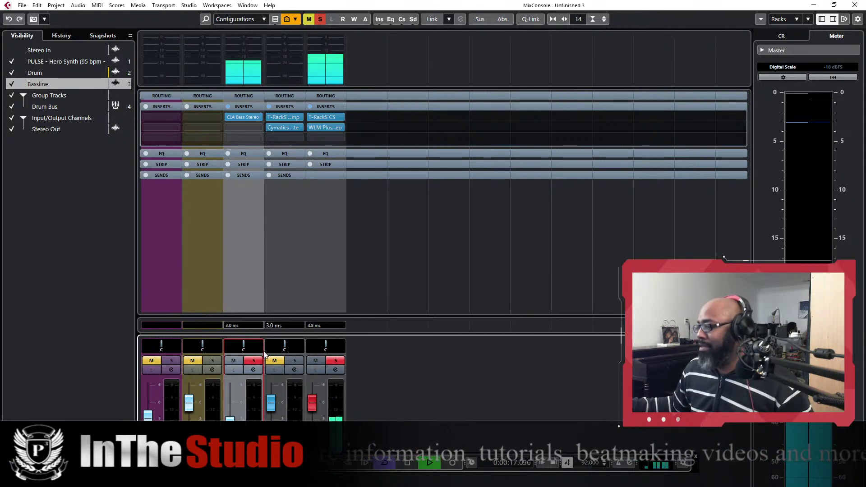
click(253, 362)
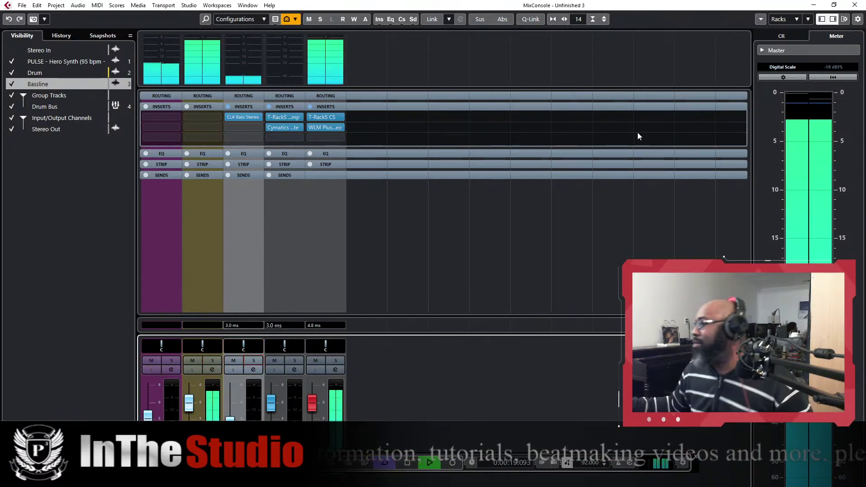
click(855, 4)
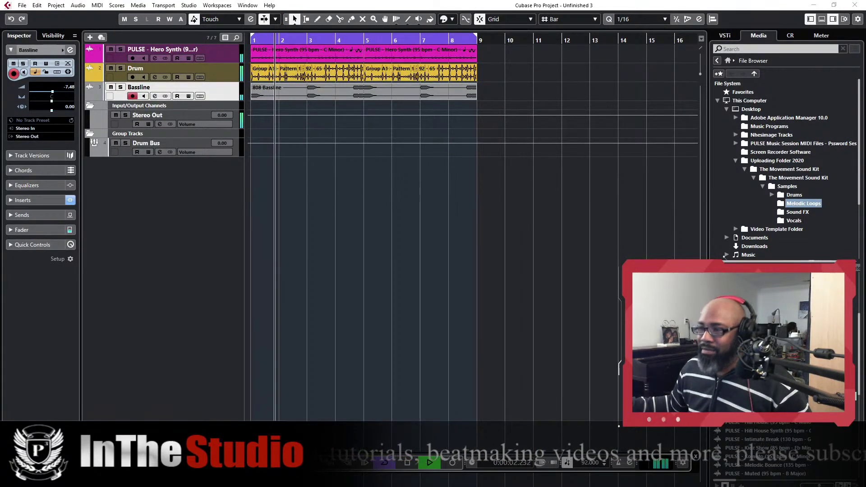
Lower the Drum channel's volume and set the Bassline volume to -7.13 using the project window's built-in mixer faders
click(822, 20)
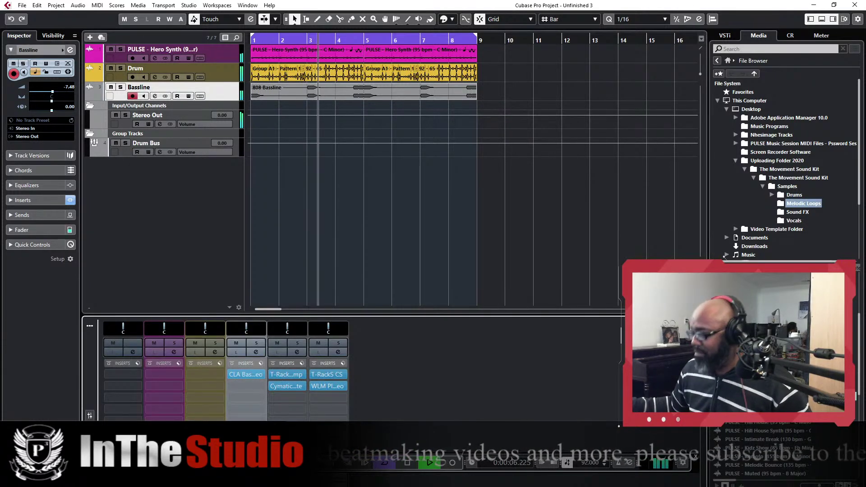
click(89, 416)
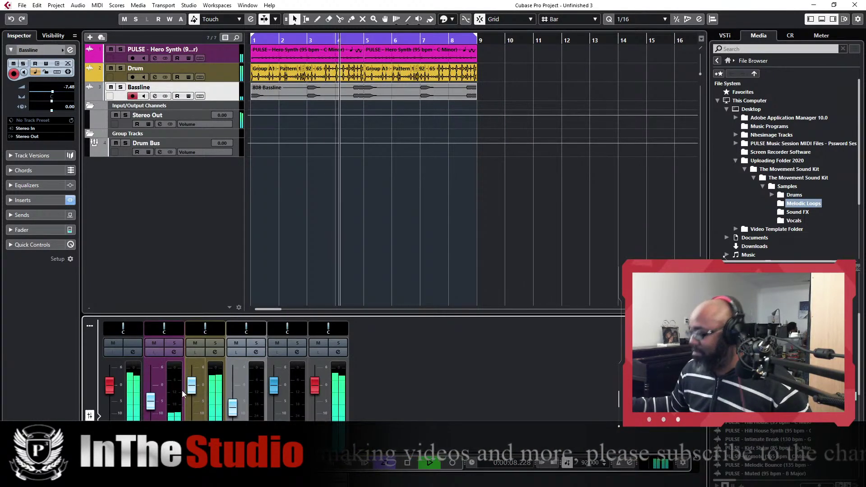
drag(191, 390, 193, 395)
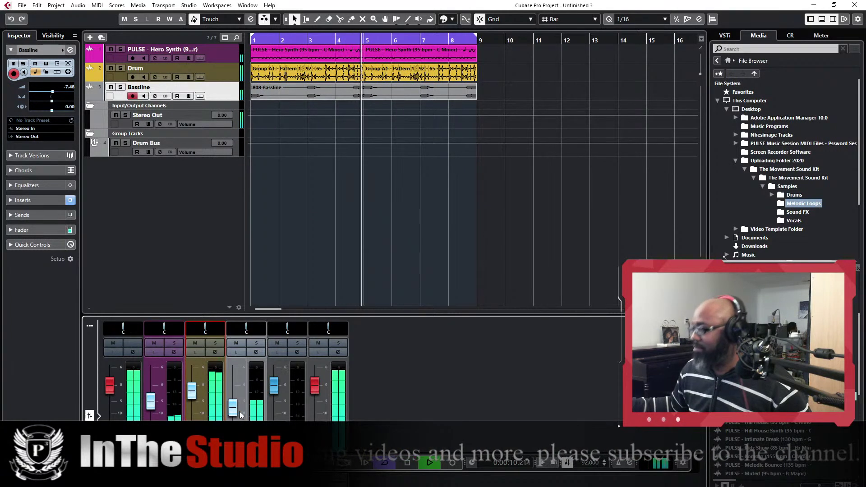
click(191, 396)
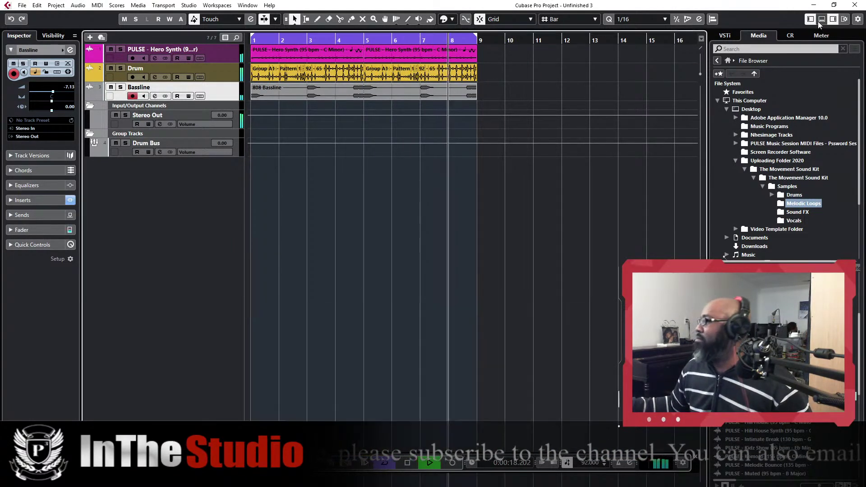
Colour the Bassline track blue
key(ctrl+alt+e)
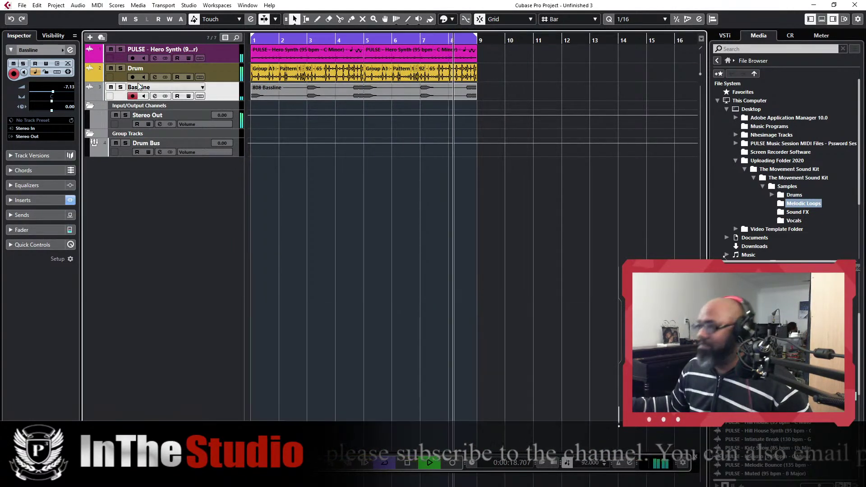
click(63, 50)
click(103, 89)
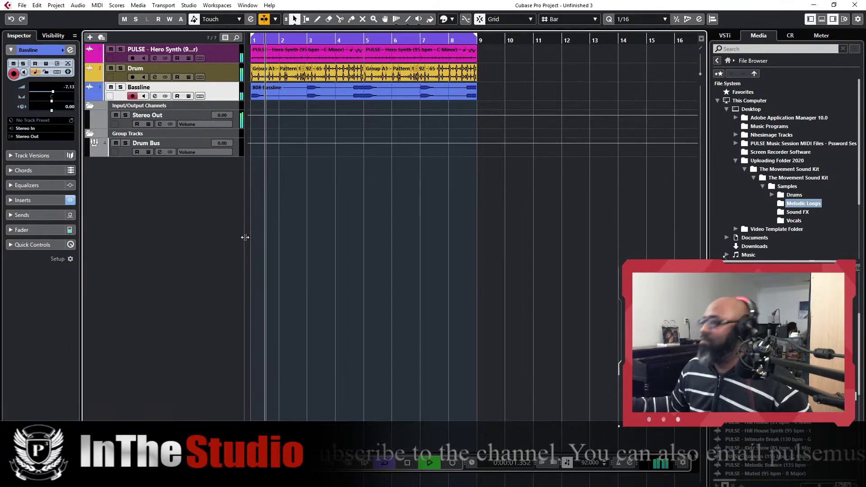
Add one instrument track using Kontakt 5 with its audio output set to Stereo Out
key(Escape)
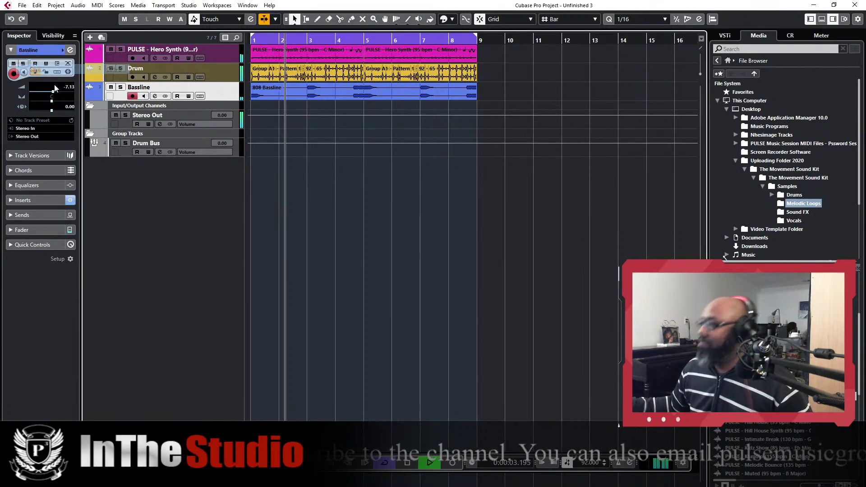
right_click(152, 199)
click(194, 215)
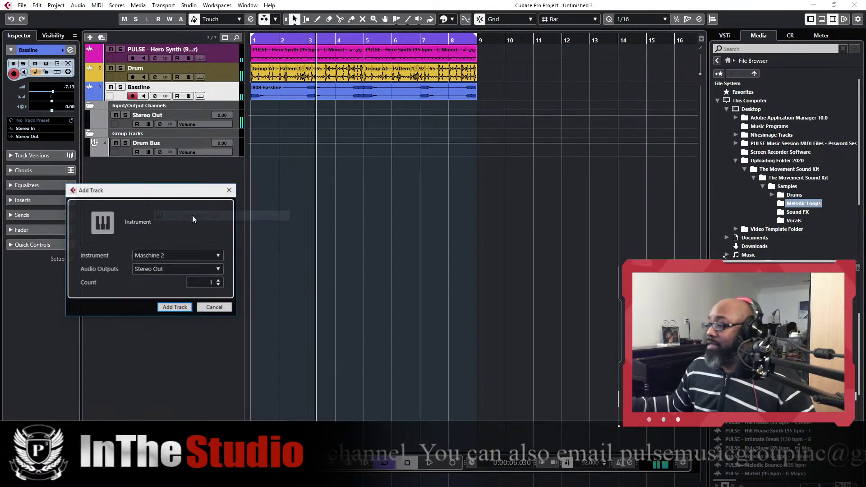
click(174, 254)
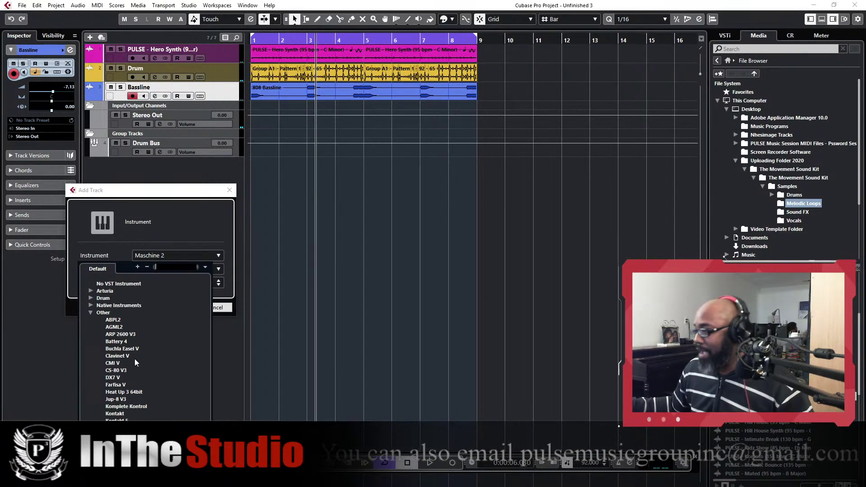
click(117, 420)
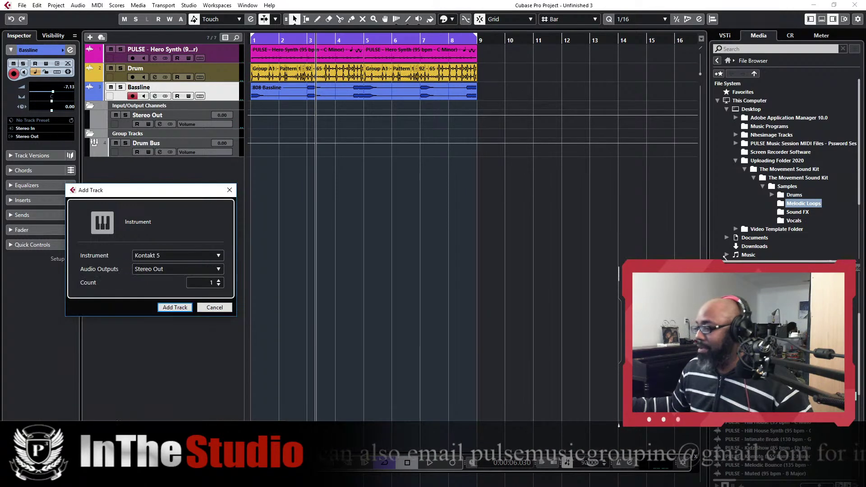
click(174, 308)
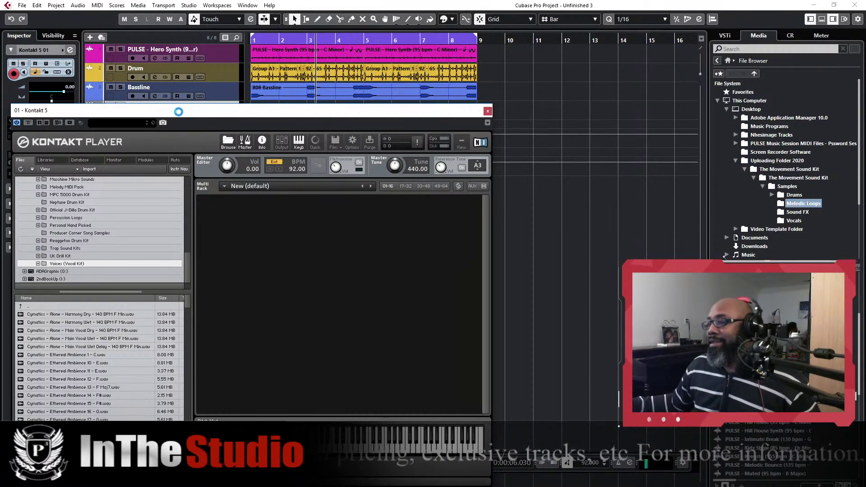
Audition the VOICES - VOX samples one after another in Kontakt's Voices (Vocal Kit) folder
drag(177, 115, 265, 104)
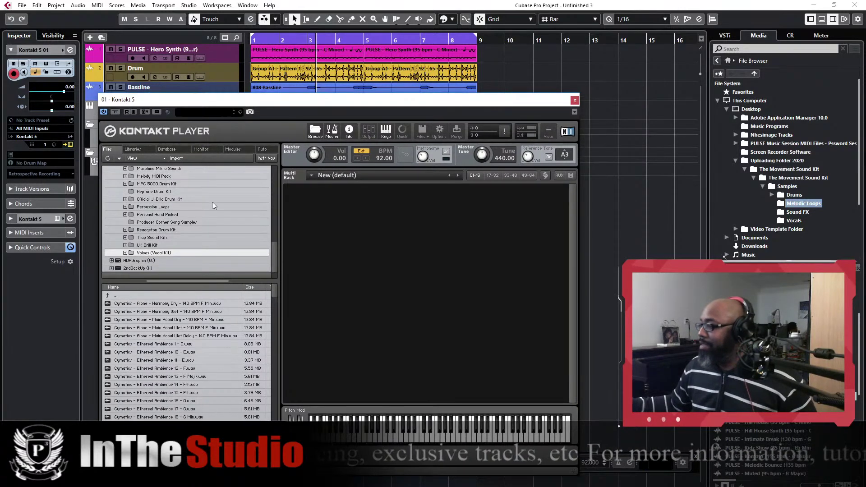
scroll(255, 332, down, 10)
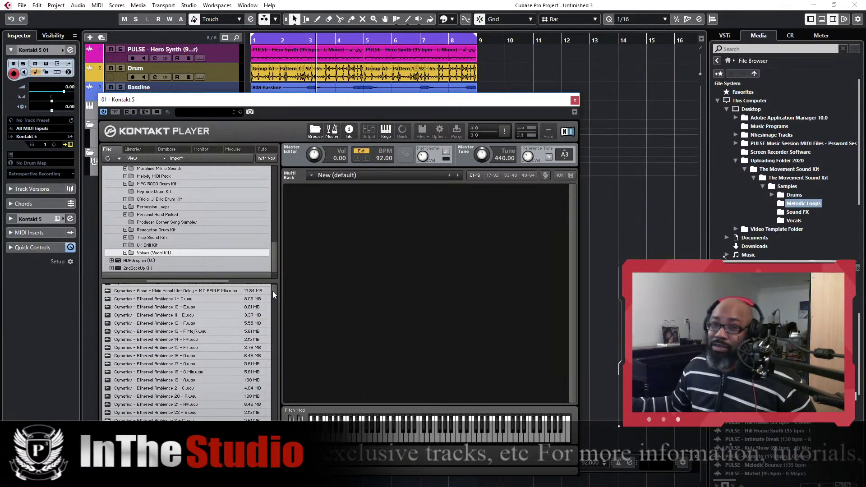
scroll(272, 350, down, 15)
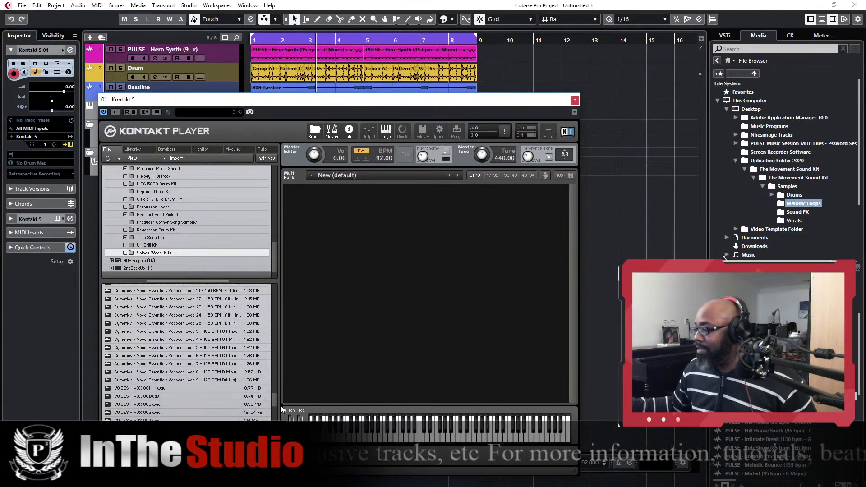
click(148, 323)
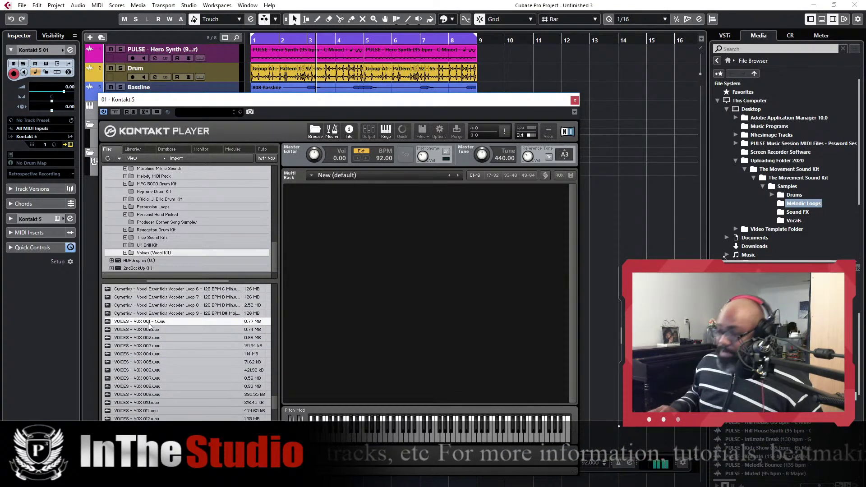
key(Down)
key(Down)
key(Down)
key(Down)
key(Down)
key(Down)
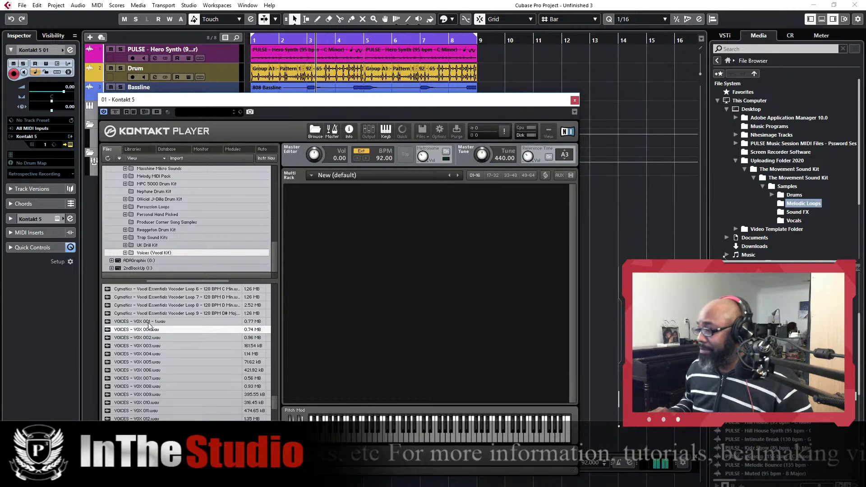
key(Down)
key(Down)
key(Down)
key(Down)
key(Down)
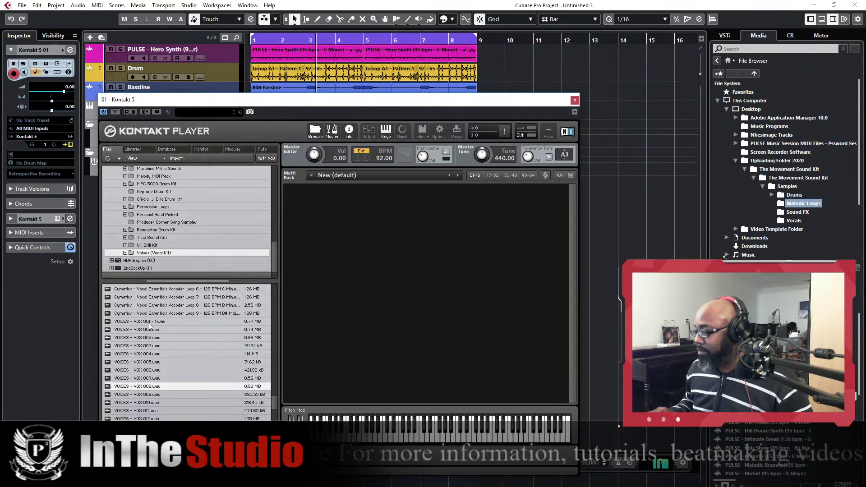
key(Down)
key(Down)
key(Down)
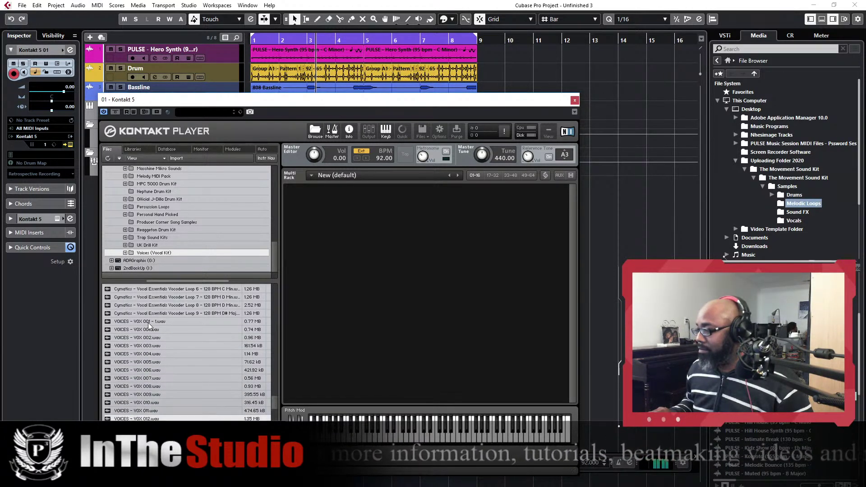
key(Down)
key(Down)
key(Down)
key(Down)
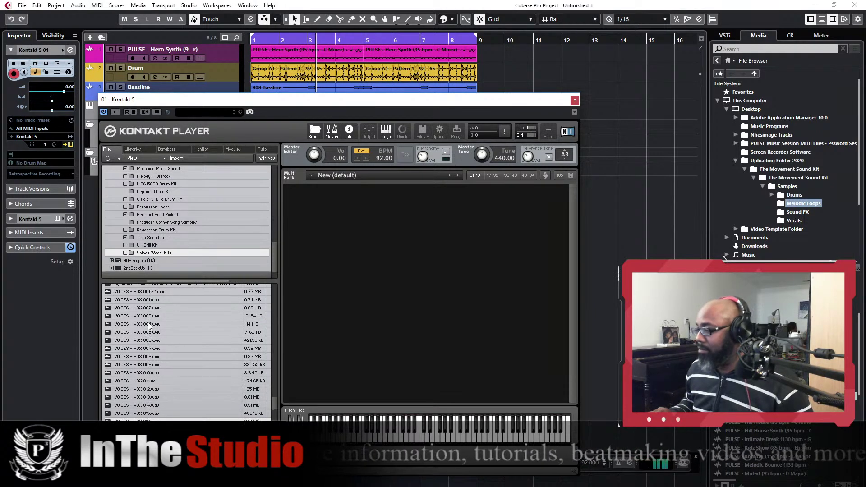
key(Down)
key(Down)
key(Down)
key(Down)
key(Down)
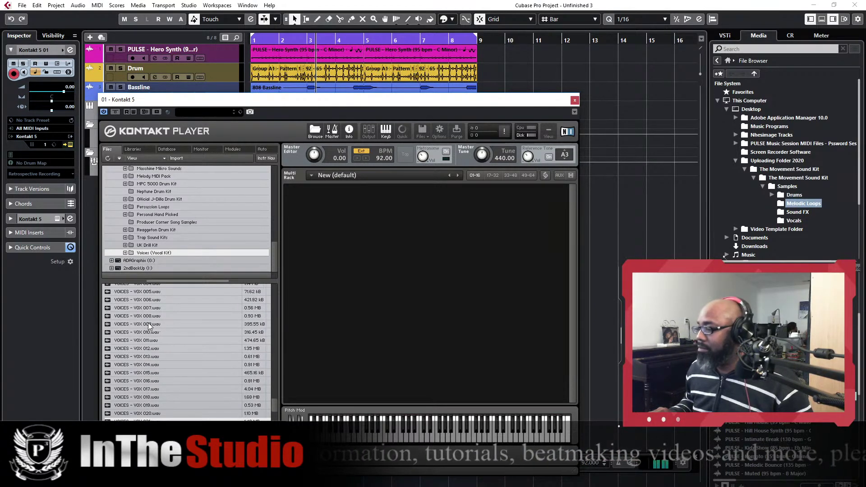
key(Down)
key(Down)
key(Down)
key(Down)
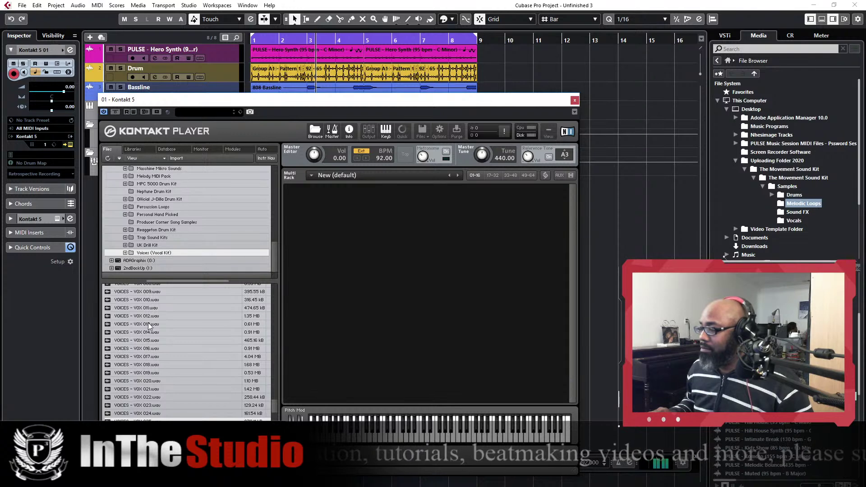
key(Down)
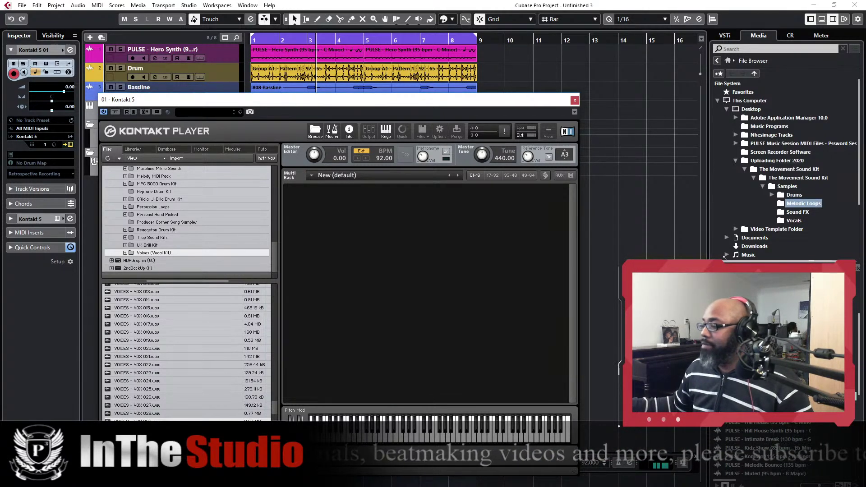
Load the VOICES - VOX 029 sample into Kontakt, inspect its start in the Wave Editor, and close the Kontakt window
drag(136, 421, 519, 198)
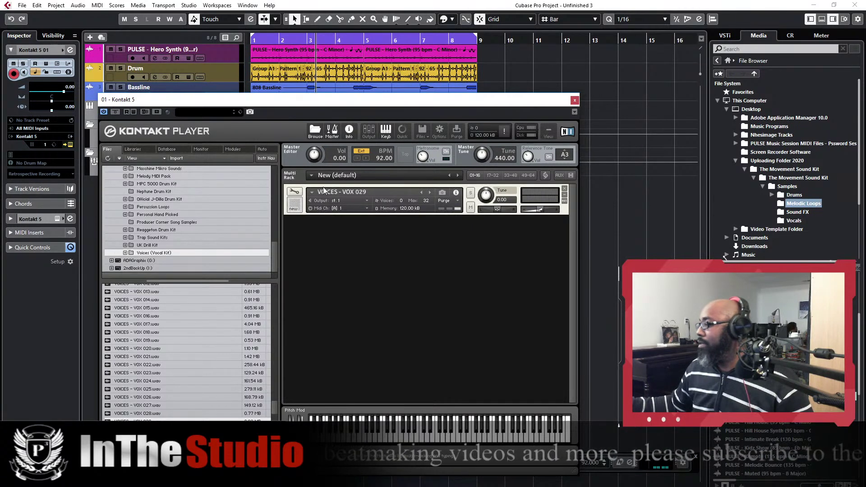
click(293, 193)
click(472, 223)
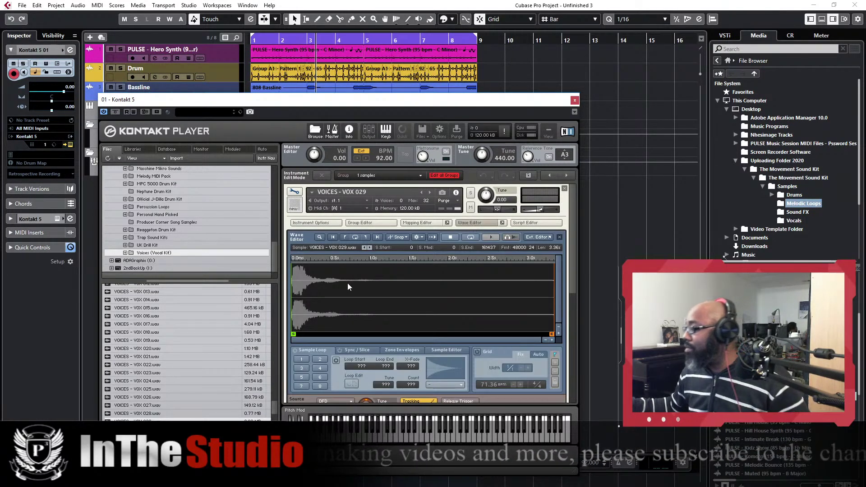
click(552, 339)
click(551, 340)
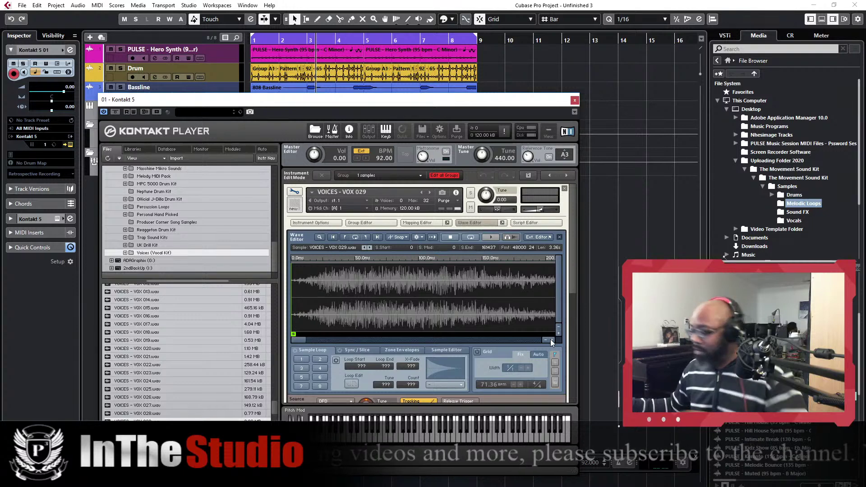
click(574, 99)
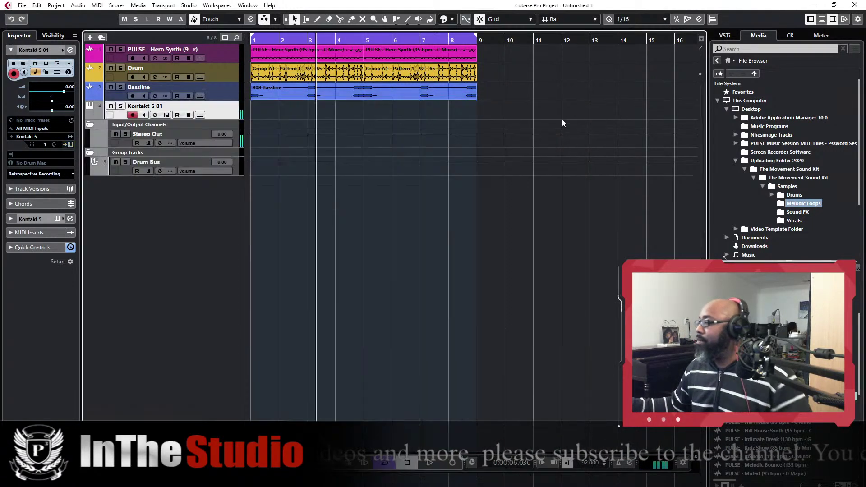
Play the project from the start and lower the Kontakt 5 01 channel's volume to -11.3 in the project window's built-in mixer
key(Home)
key(space)
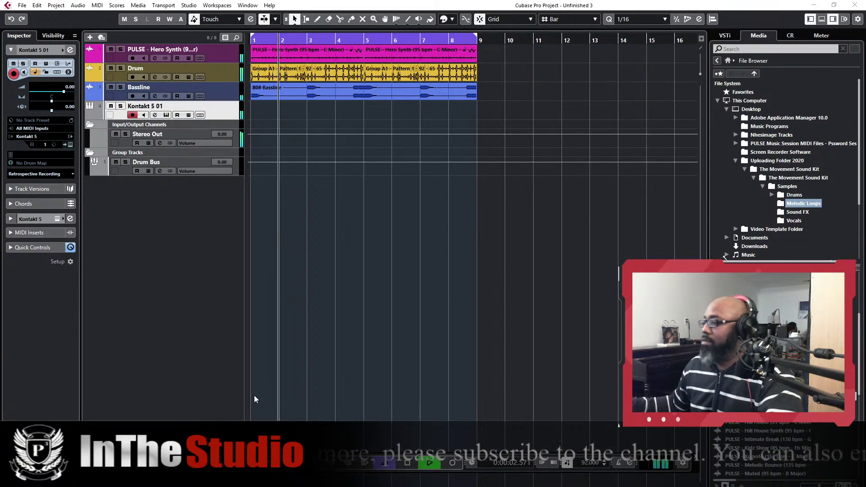
click(822, 19)
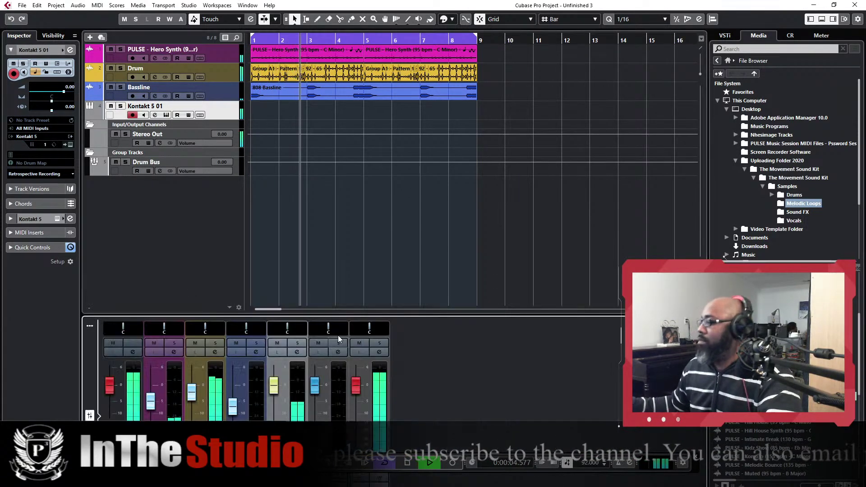
drag(276, 389, 274, 408)
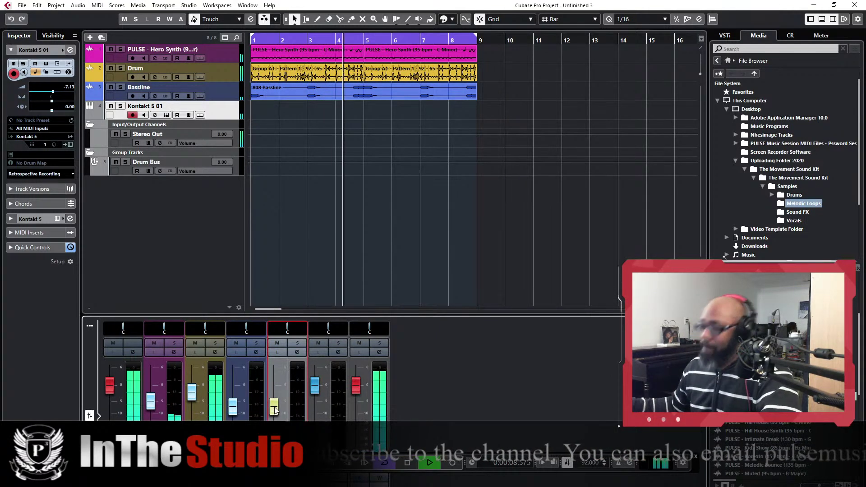
drag(274, 407, 276, 408)
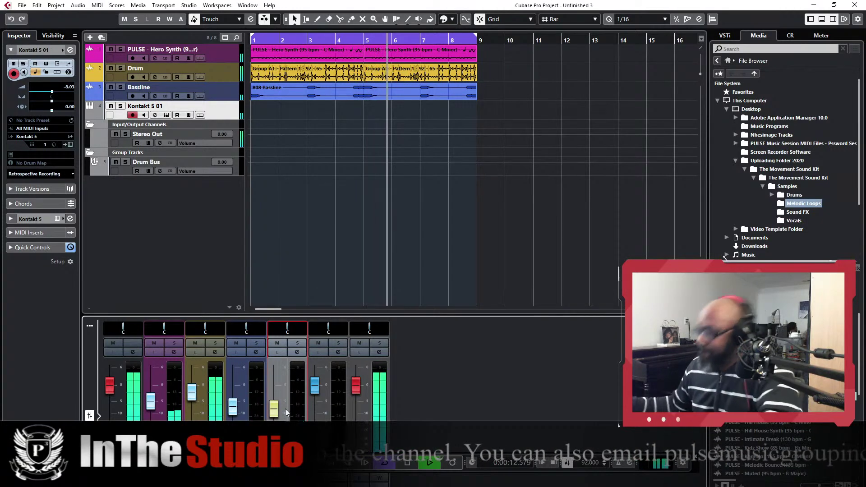
drag(275, 414, 275, 420)
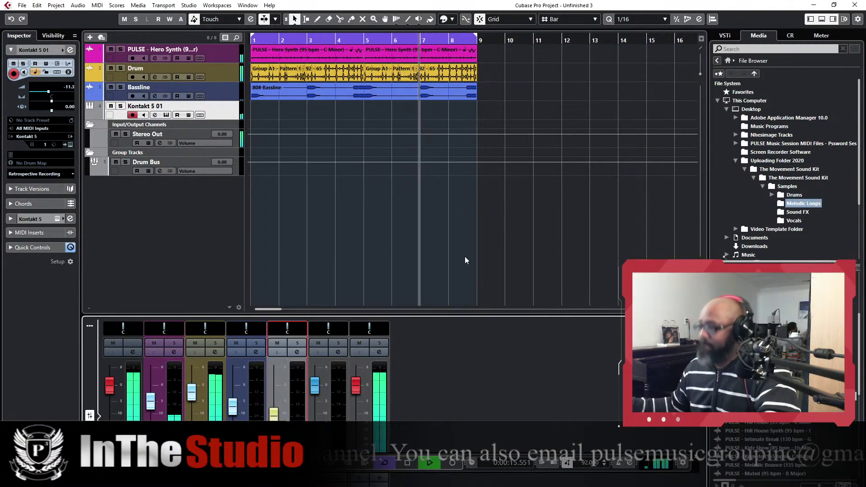
click(822, 19)
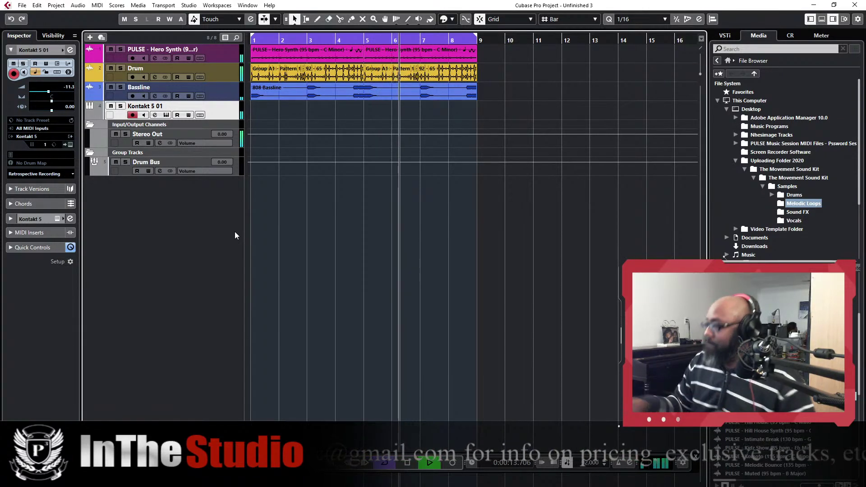
Rename the Kontakt 5 01 track Vox and record a vocal sample part on it across the eight-bar loop
double_click(167, 108)
text(Vox)
key(Return)
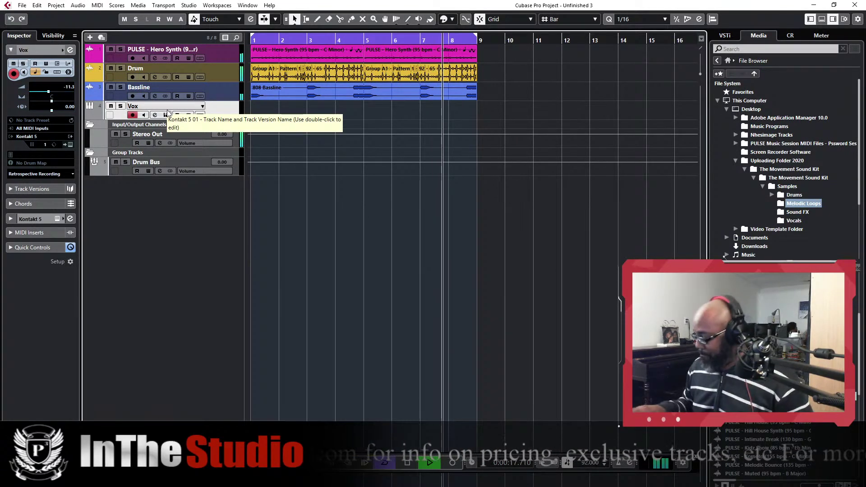
key(shift+KP_Multiply)
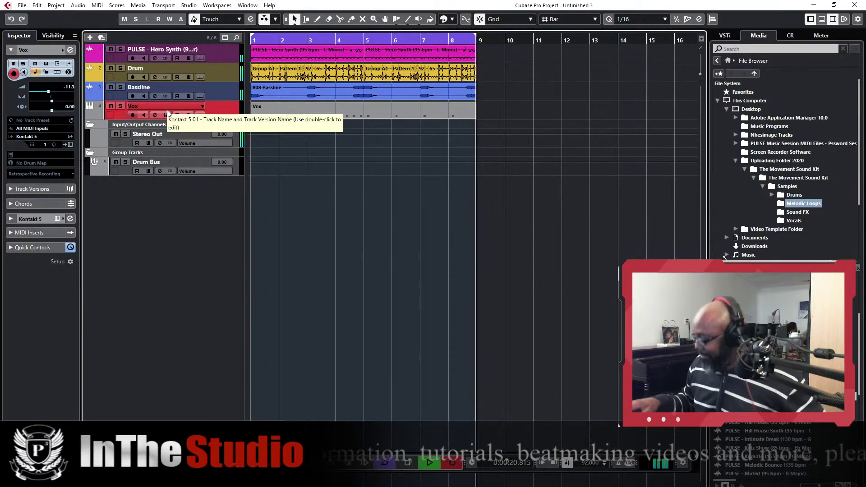
Split the recorded Vox part at bar 5
click(295, 112)
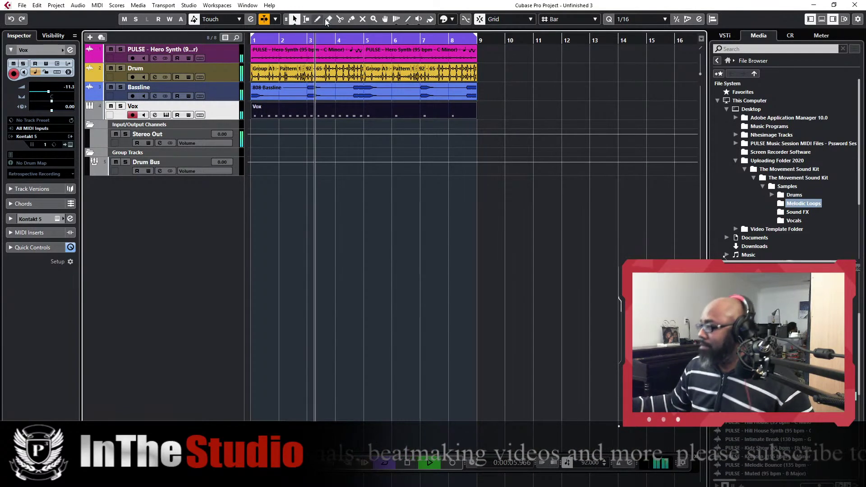
click(340, 19)
click(365, 113)
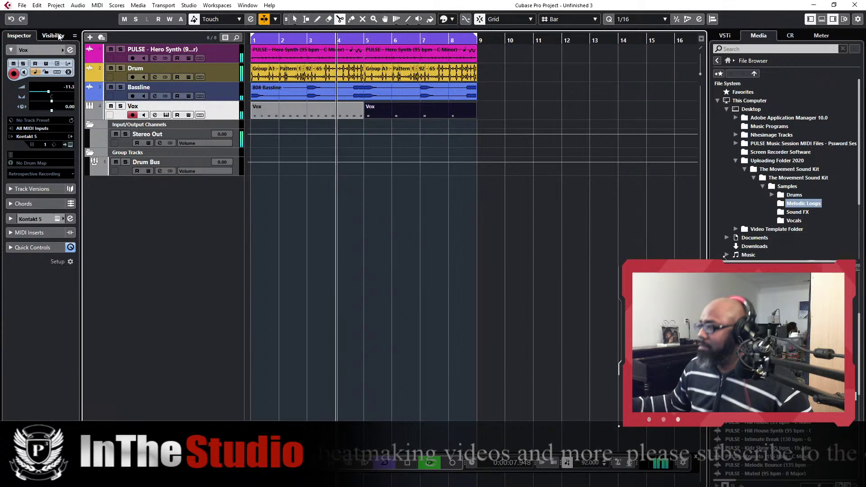
Colour the Vox track orange and return to the Object Selection tool
click(62, 50)
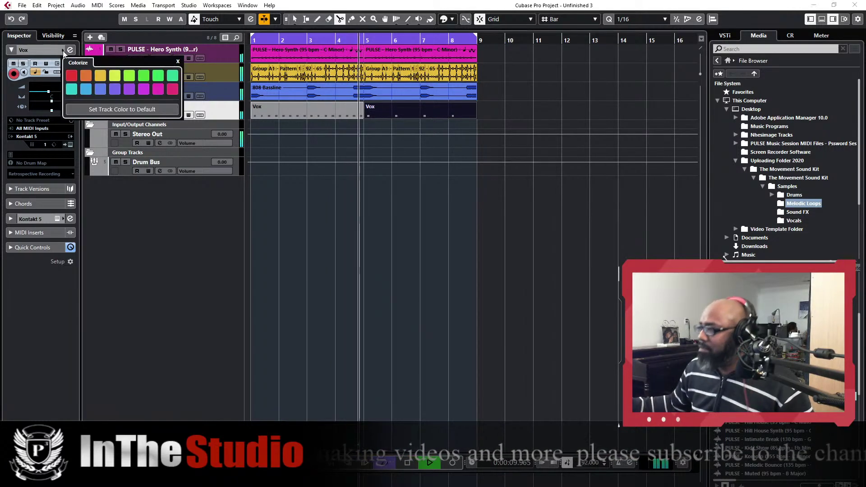
click(89, 78)
click(294, 19)
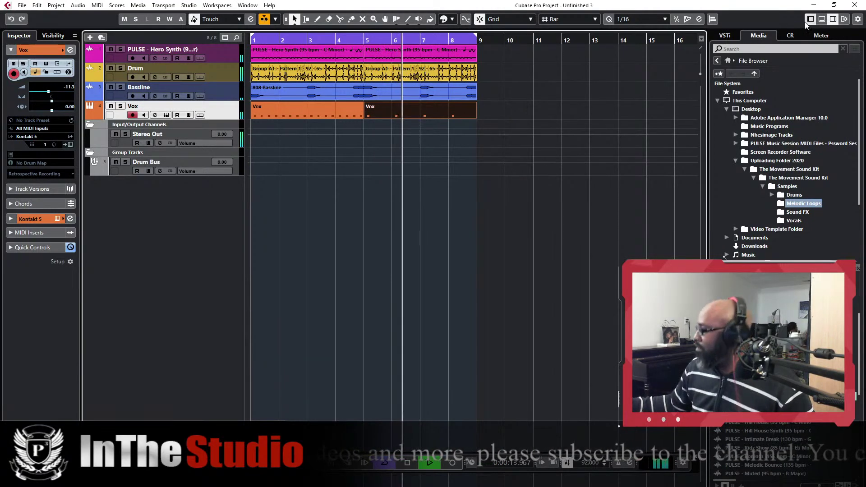
Lower the Vox channel's volume to -13.1 in the built-in mixer, and hide the mixer
click(820, 20)
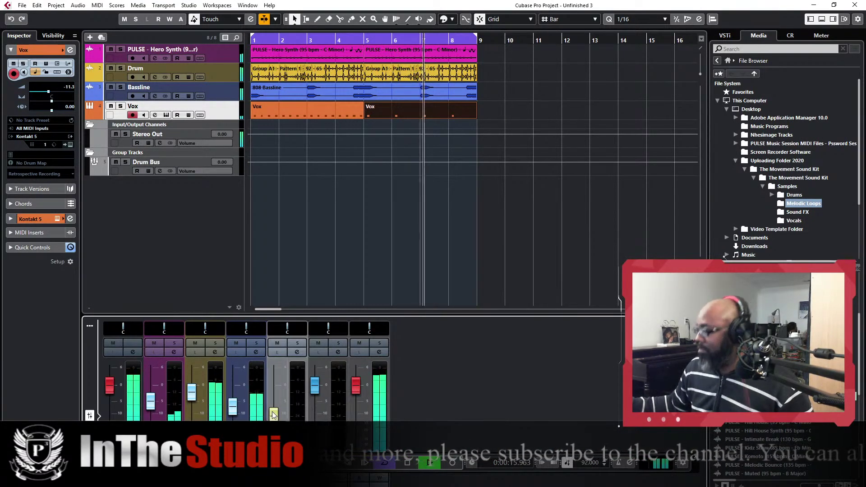
click(22, 4)
click(40, 71)
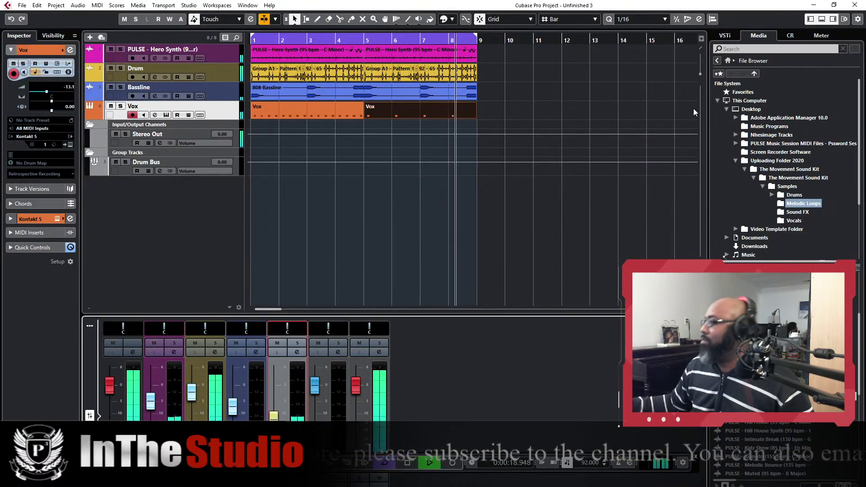
click(822, 19)
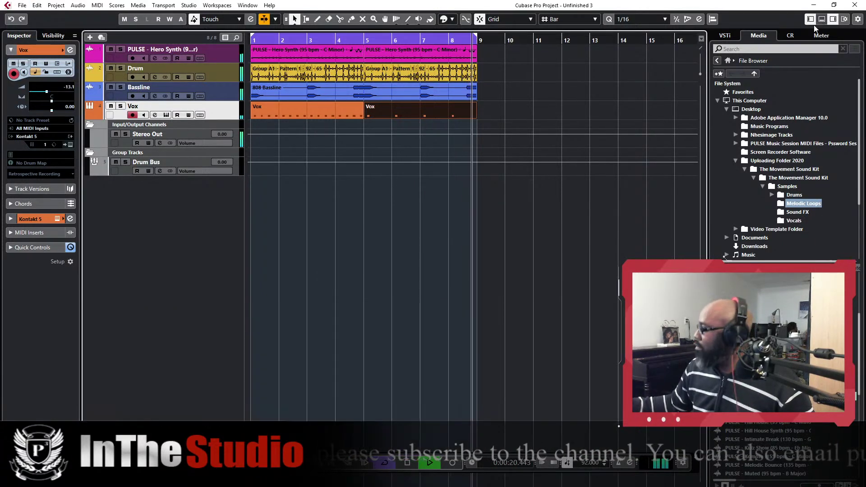
Add an instrument track that uses Heat Up 3 64bit, routed to Stereo Out
right_click(161, 214)
click(196, 231)
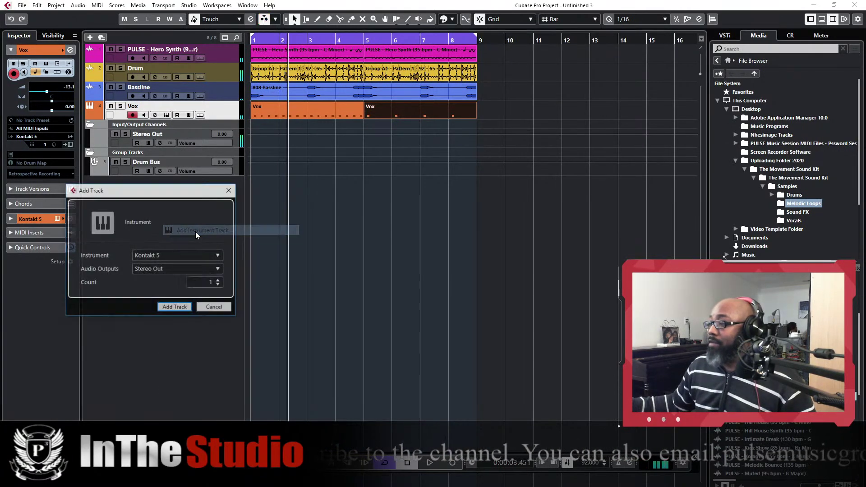
click(167, 258)
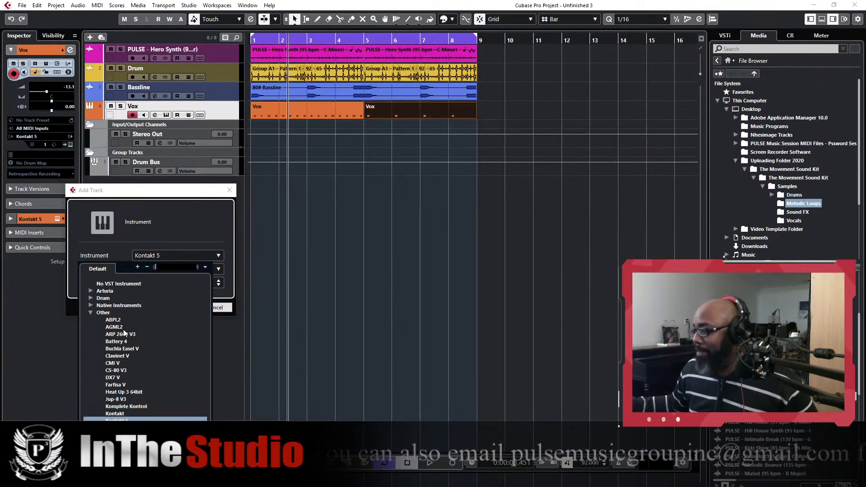
click(121, 392)
click(173, 306)
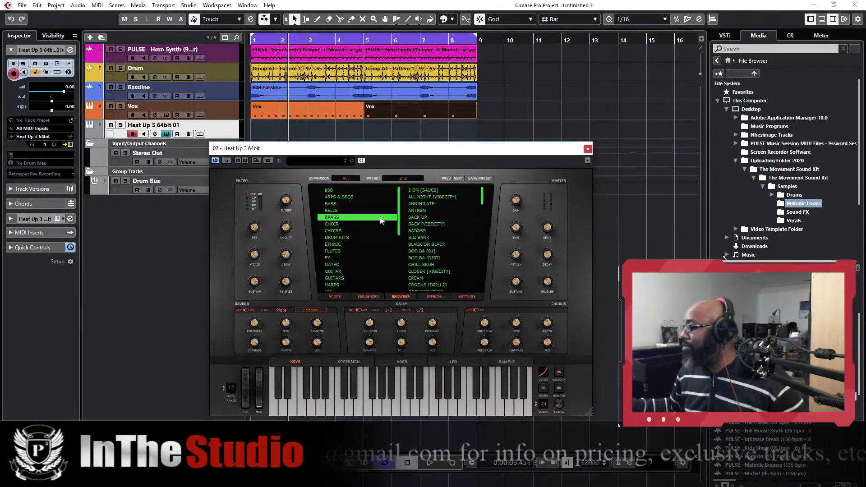
Audition the brass presets in Heat Up 3, load CREAM, and close the instrument window
scroll(459, 215, down, 3)
click(432, 213)
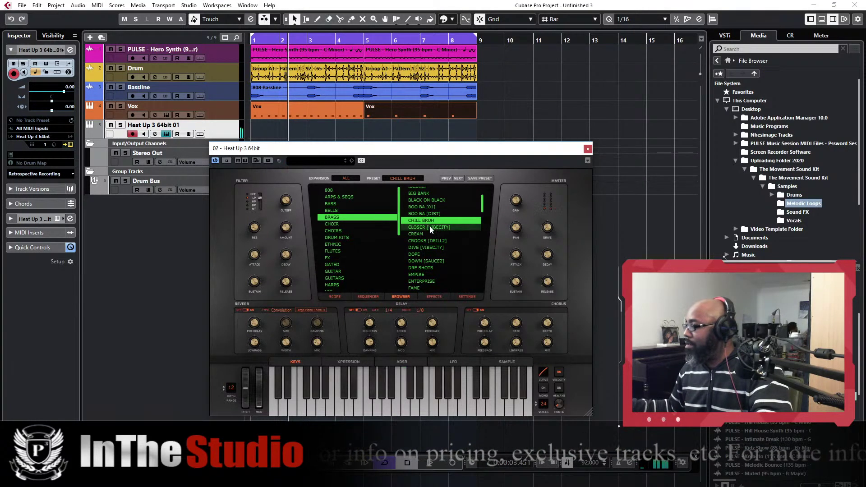
click(429, 227)
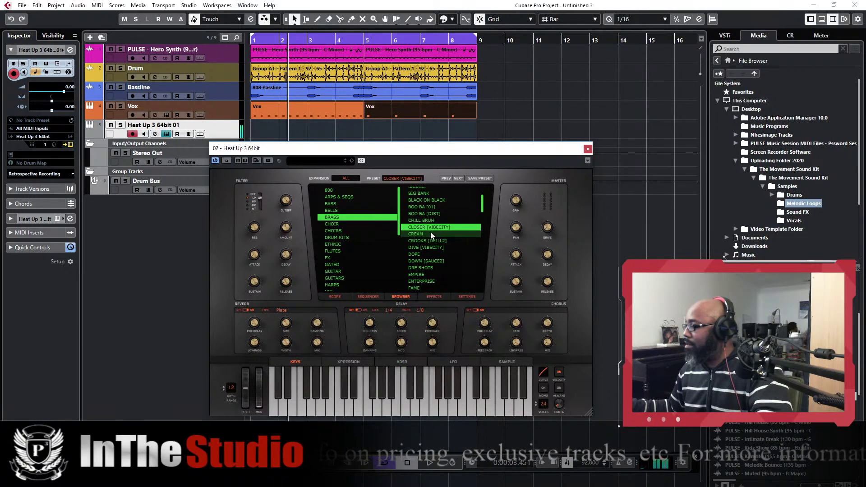
click(431, 233)
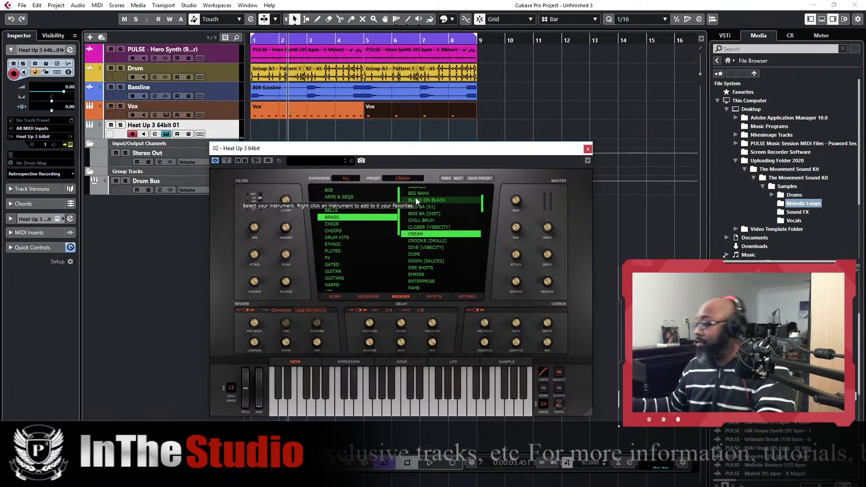
click(588, 149)
Lower the Heat Up 3 channel's volume to -10.6 in the built-in mixer and record a brass part across the eight-bar loop
key(space)
key(space)
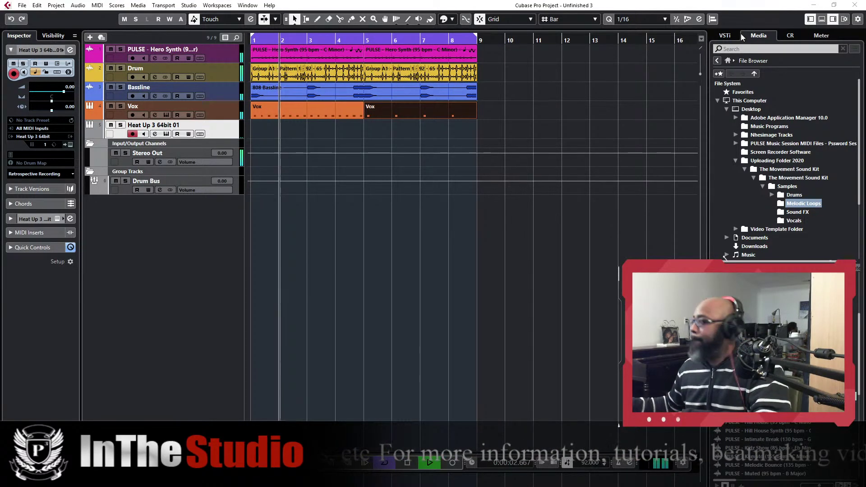
click(822, 19)
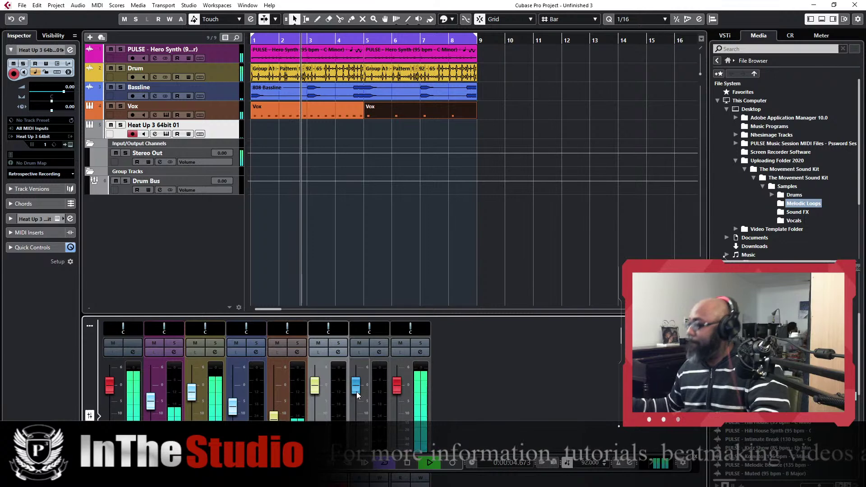
drag(315, 389, 318, 417)
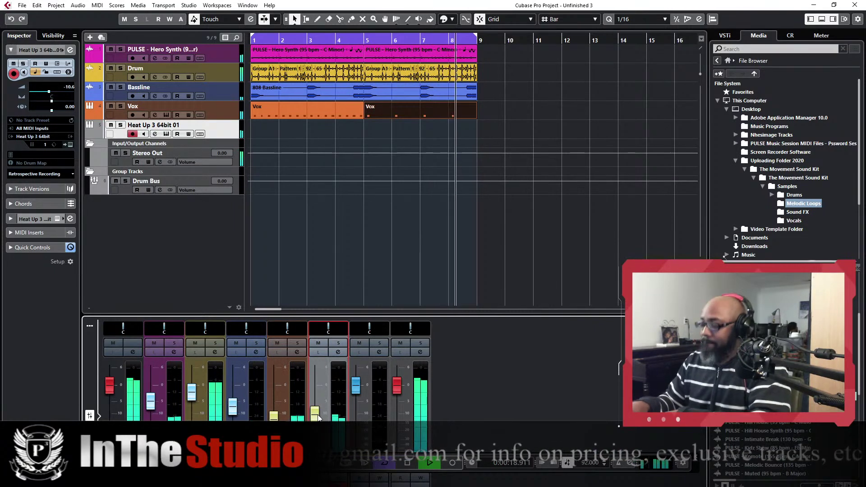
key(KP_Multiply)
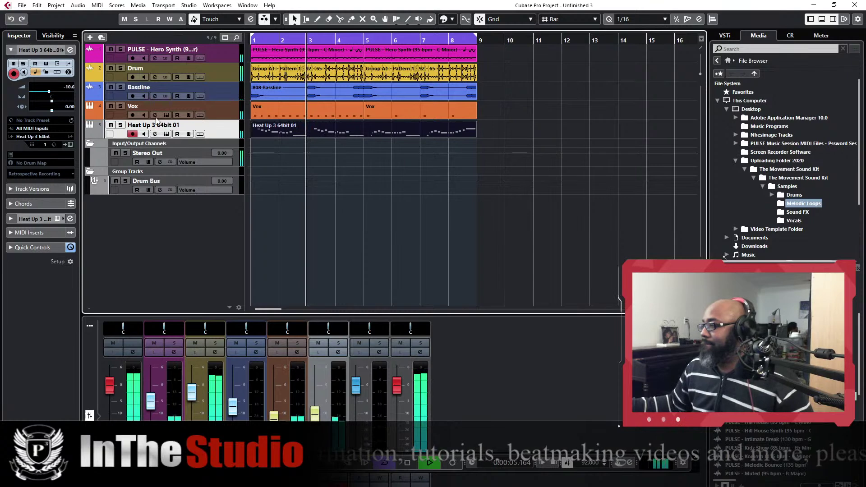
key(space)
Solo the Heat Up 3 track and render its recorded part in place to a new audio track
key(s)
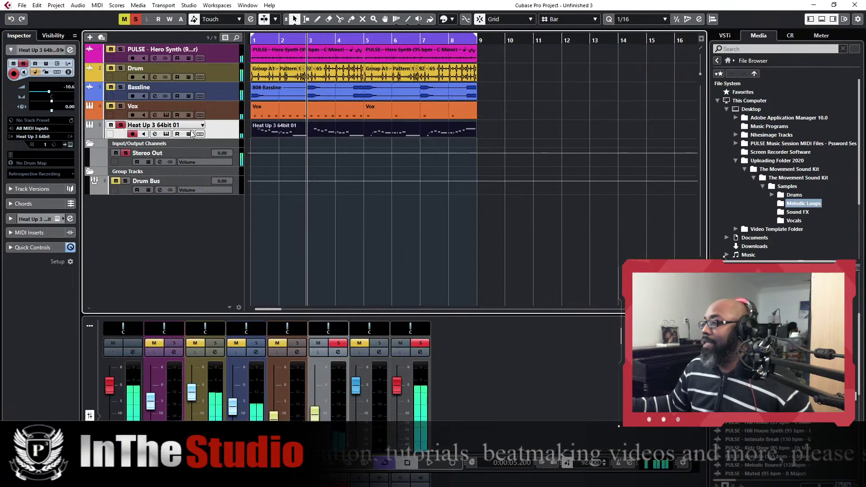
right_click(283, 130)
mouse_move(338, 205)
click(464, 203)
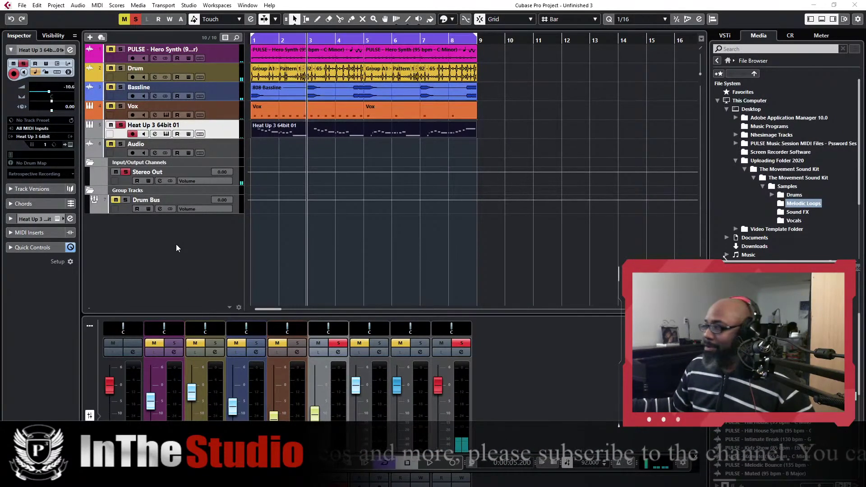
Delete the Heat Up 3 instrument track and rename the rendered audio track Brass
right_click(221, 133)
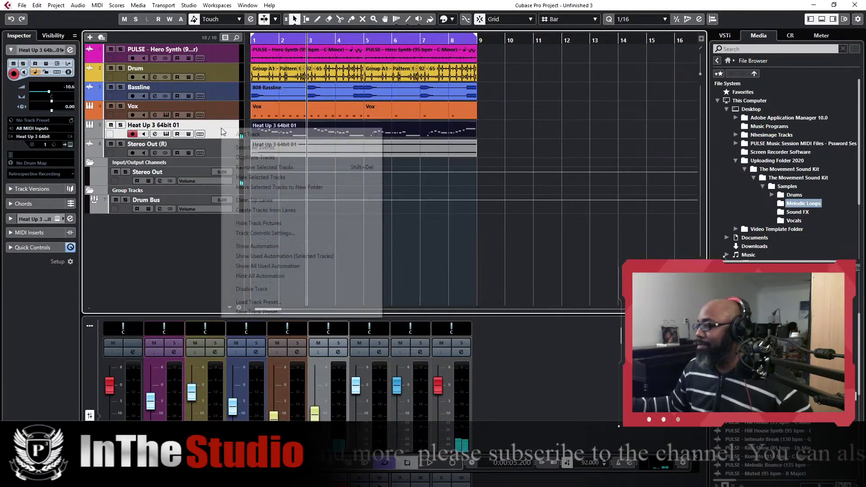
key(Escape)
key(Delete)
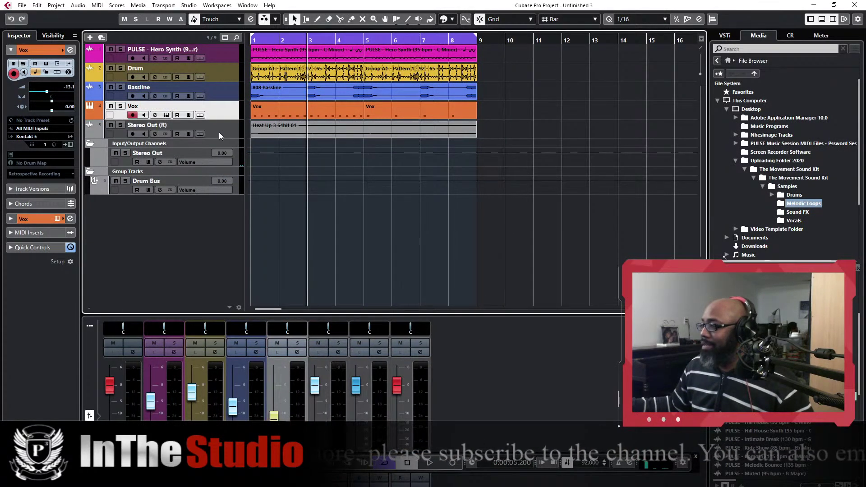
double_click(167, 127)
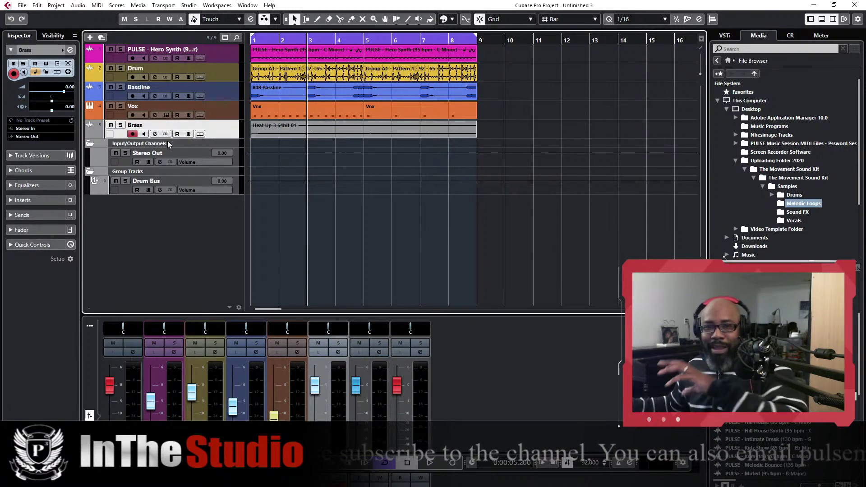
Play the loop from the start, colour the Brass track turquoise, and hide the built-in mixer
key(KP_Decimal)
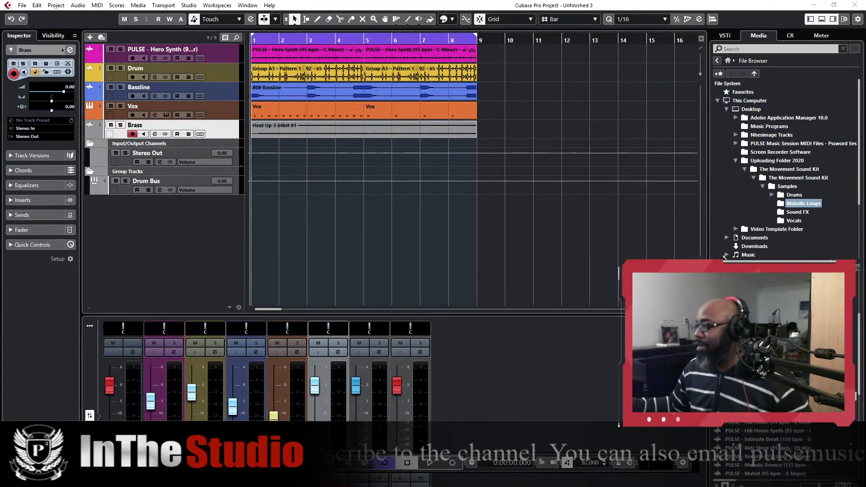
key(space)
click(315, 389)
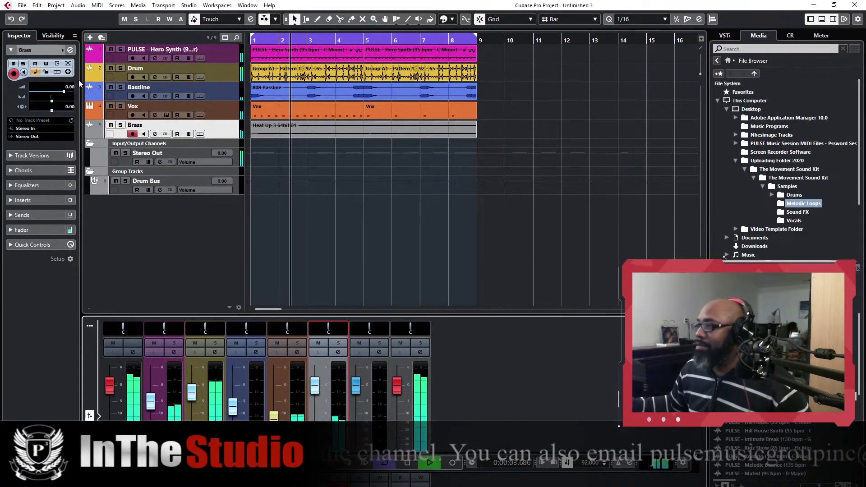
click(62, 50)
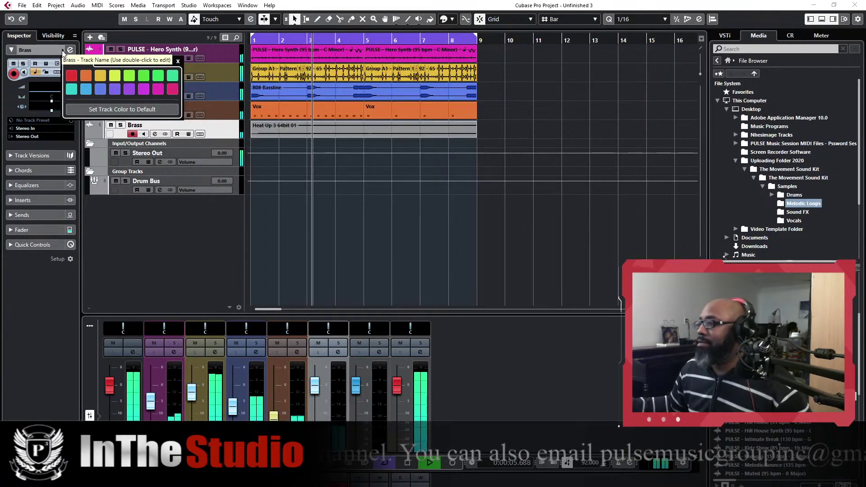
click(118, 89)
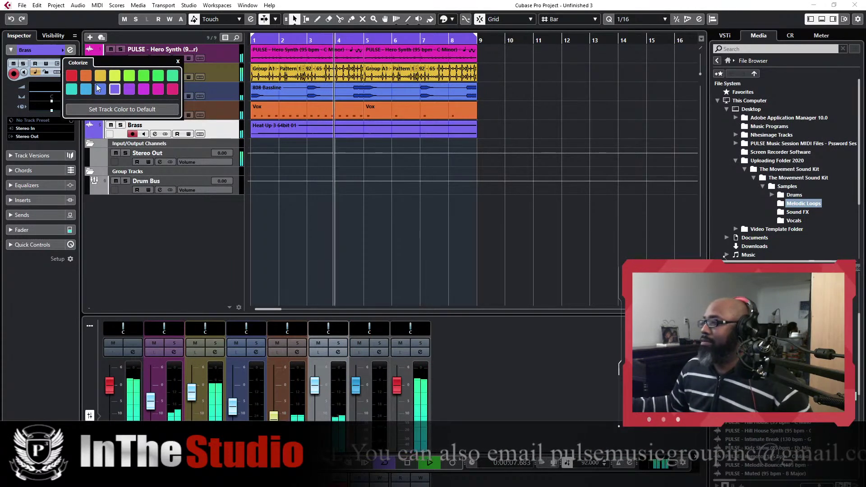
click(74, 90)
click(194, 251)
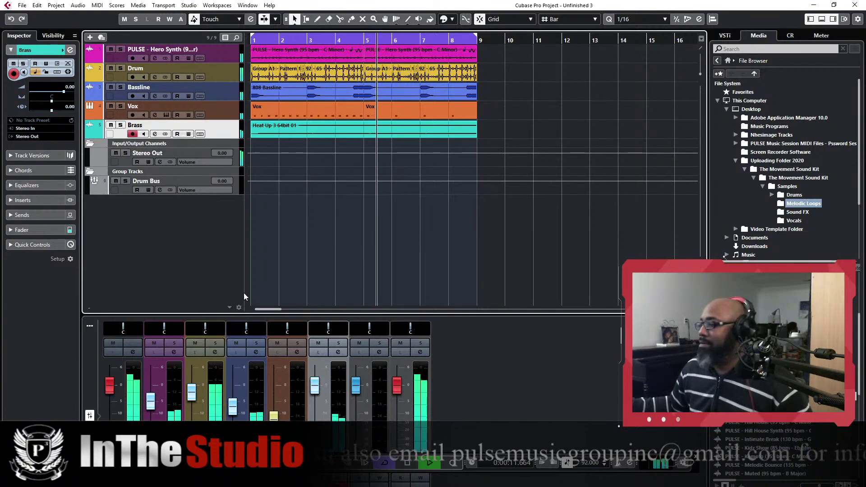
click(23, 6)
key(Escape)
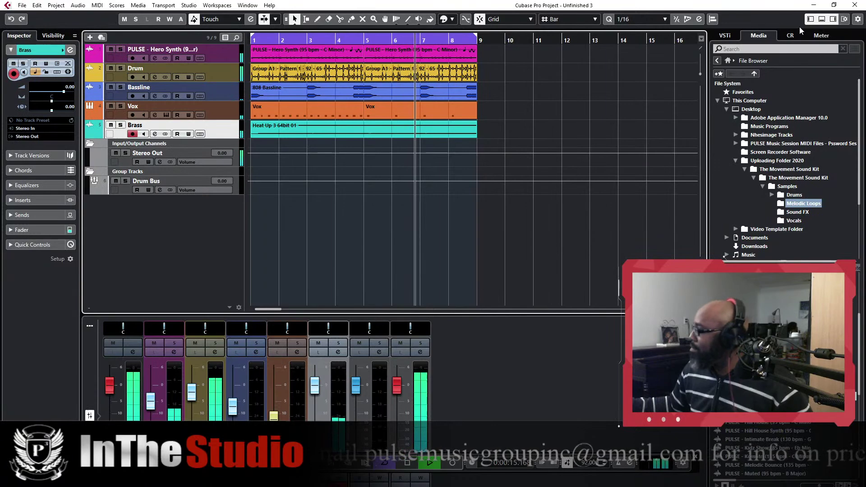
click(821, 19)
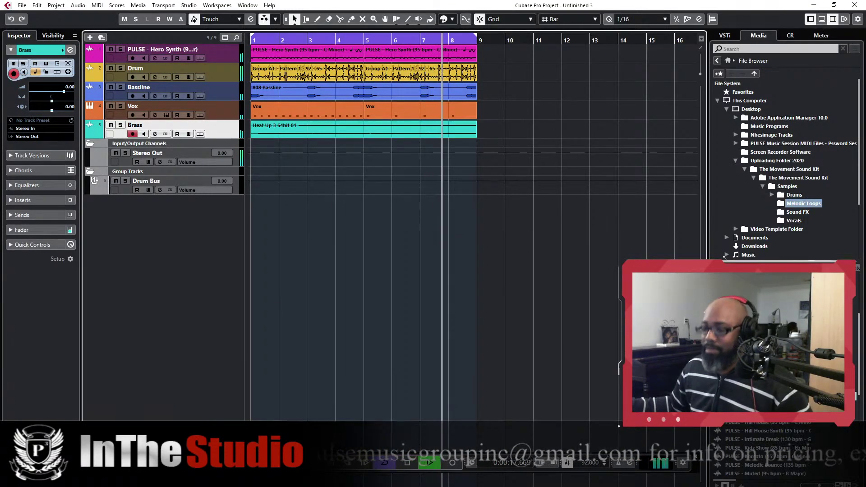
Solo the Brass channel in the MixConsole and insert the Modulation Flanger in its first insert slot
key(F3)
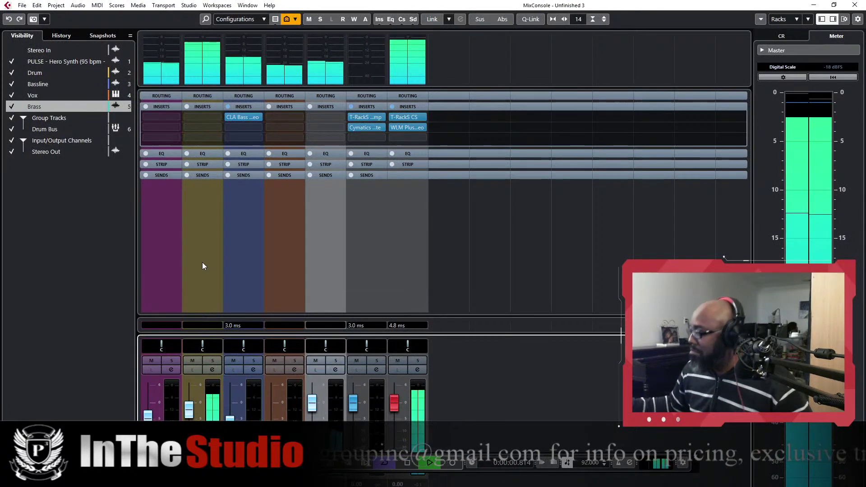
click(336, 360)
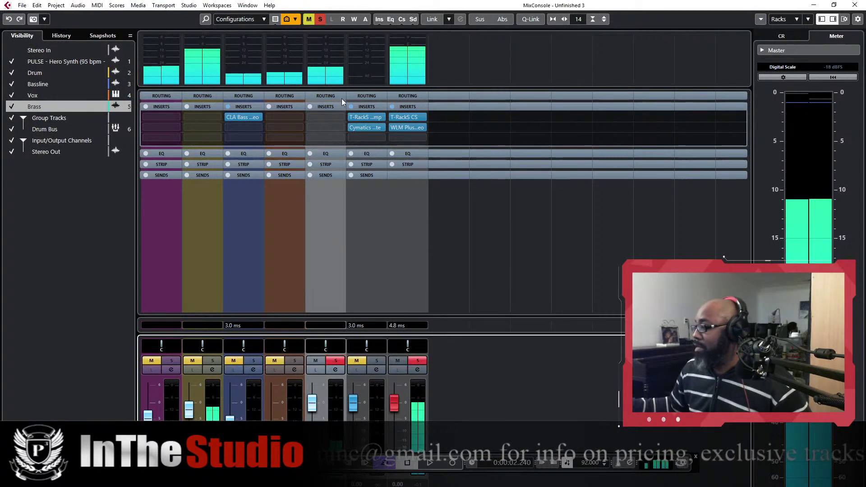
click(335, 117)
text(flanger)
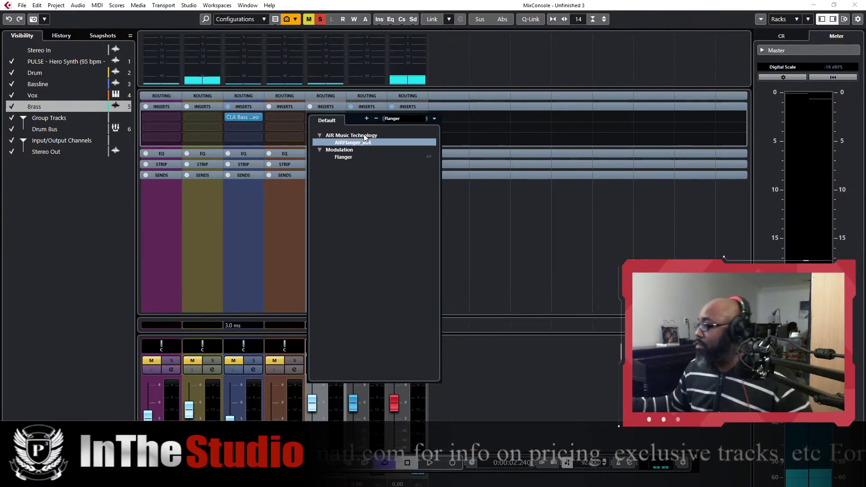
click(347, 158)
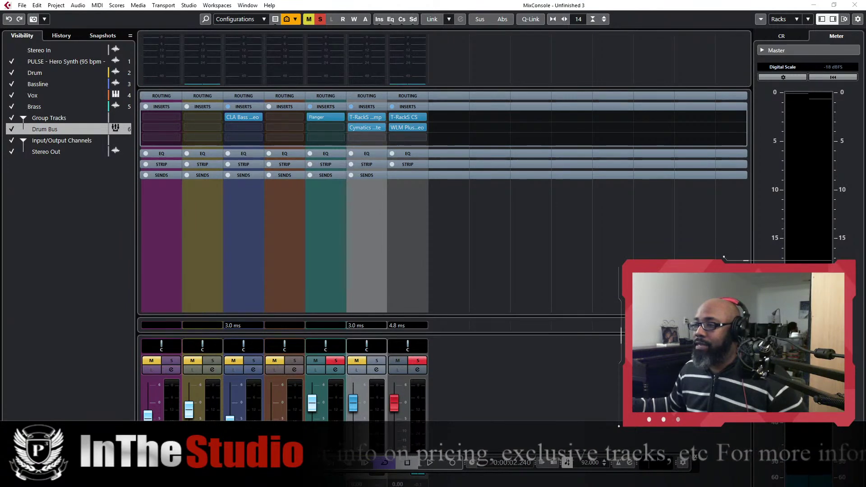
Load the Synth Solo preset in the Brass channel's Flanger and play the loop to hear it
click(373, 179)
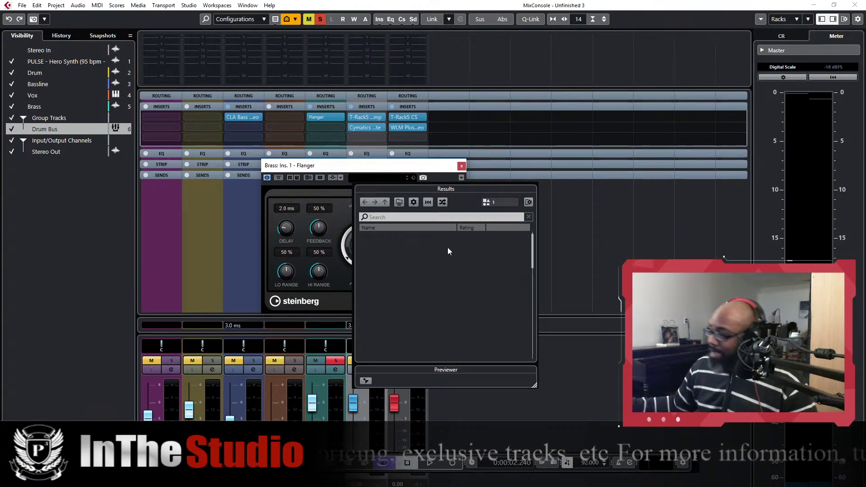
click(399, 202)
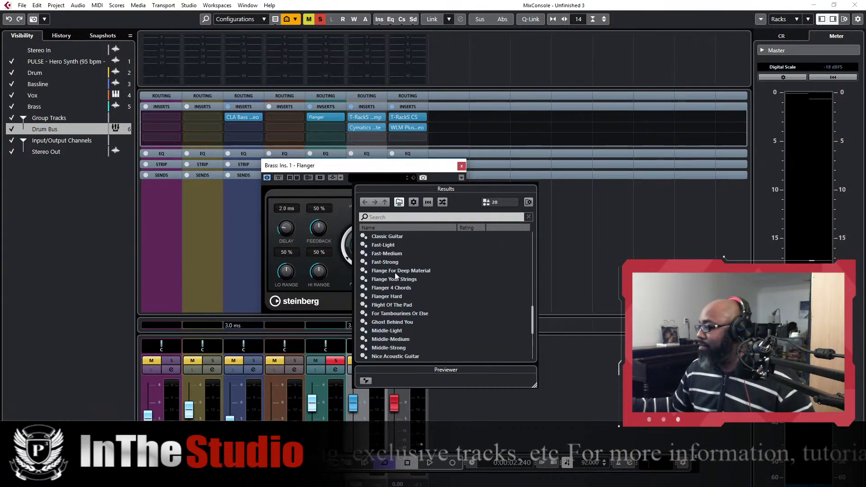
scroll(433, 298, down, 5)
double_click(408, 320)
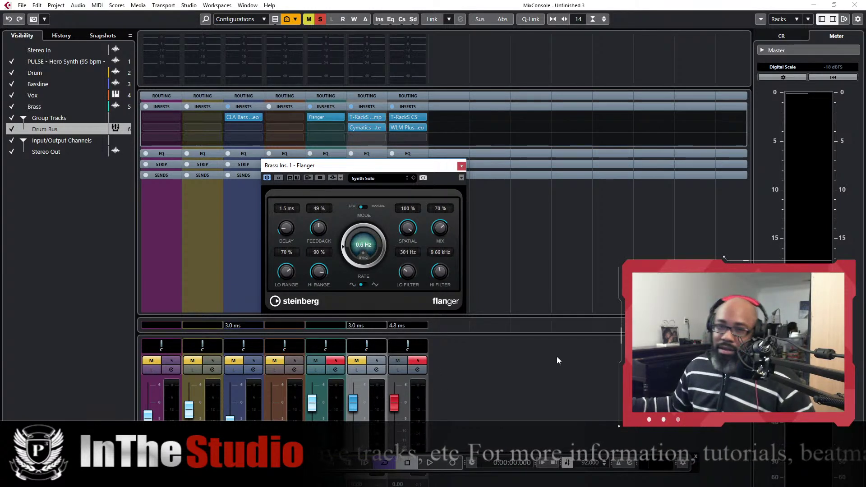
key(space)
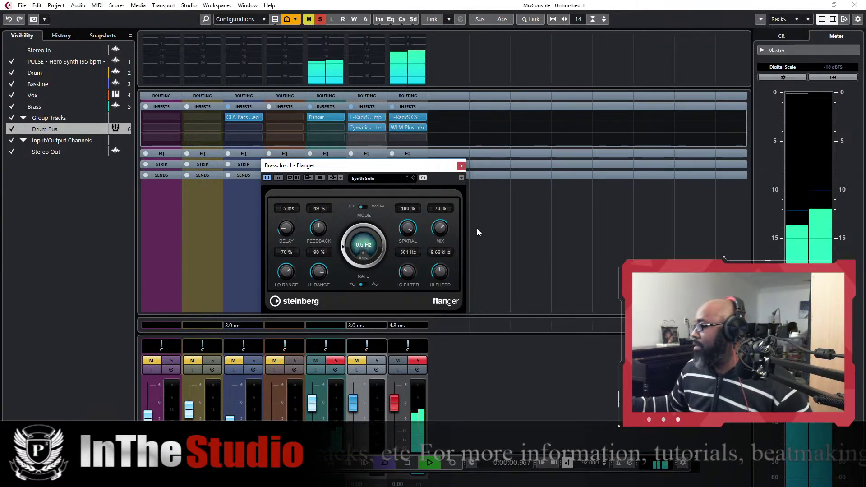
drag(343, 169, 434, 178)
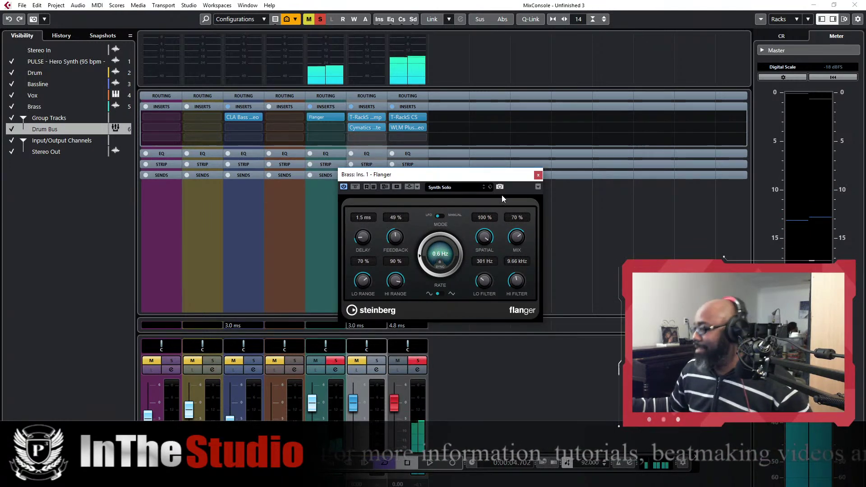
Insert the Modulation Chorus in the Brass channel's second insert slot and resume playback to hear it
click(340, 131)
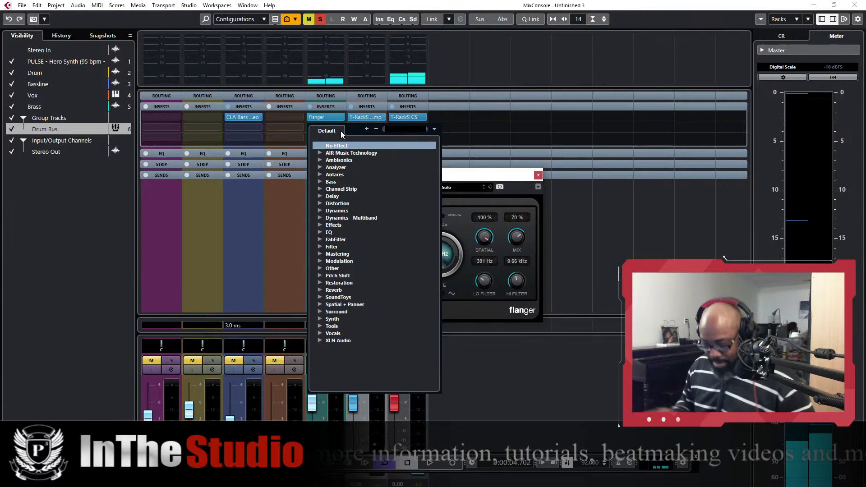
text(chorus)
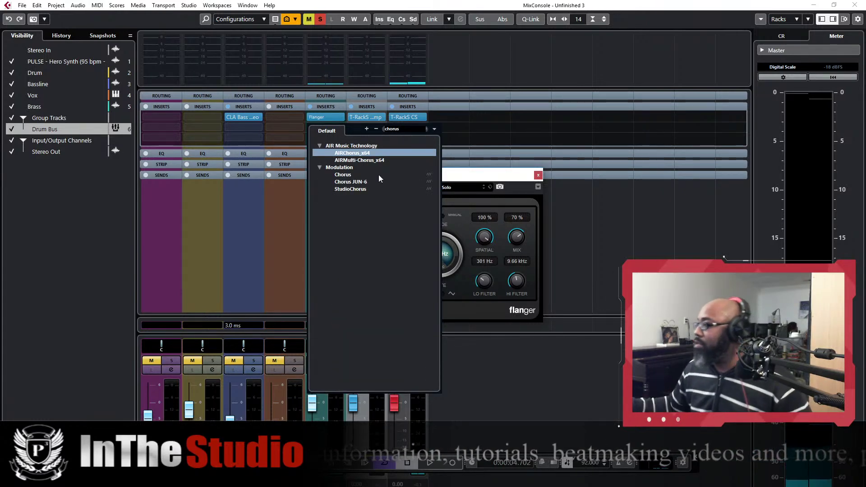
click(350, 177)
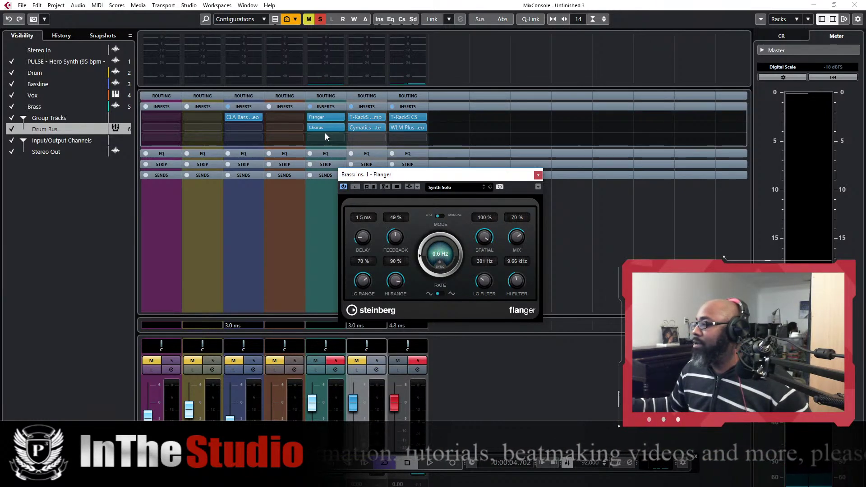
drag(212, 222, 354, 228)
key(space)
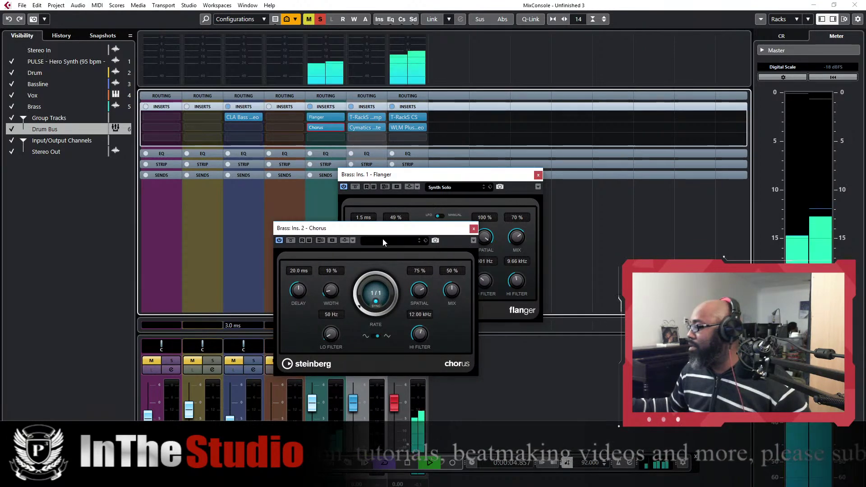
Load the Leslie Style preset in the Brass channel's Chorus and close the Chorus and Flanger editors
click(383, 239)
scroll(443, 347, down, 1)
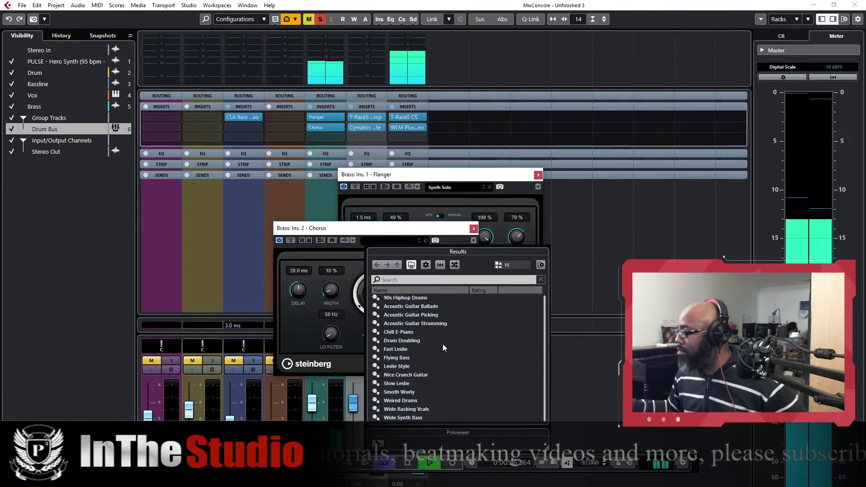
double_click(402, 366)
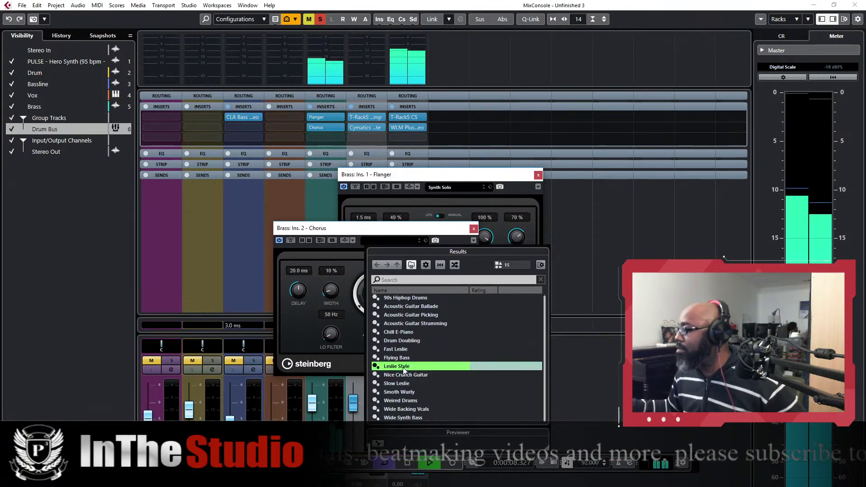
click(473, 229)
click(538, 175)
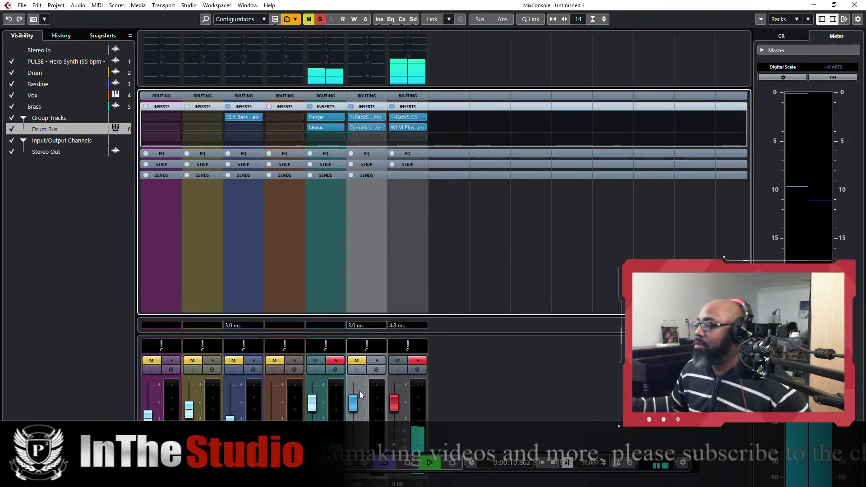
Unsolo the Brass channel, raise its level to 1.81 dB while the full loop plays, and return to the arrangement
click(319, 410)
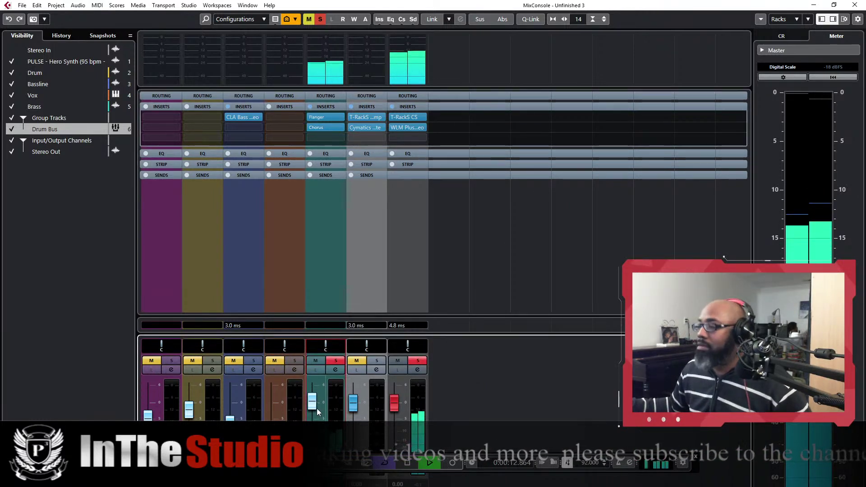
click(337, 361)
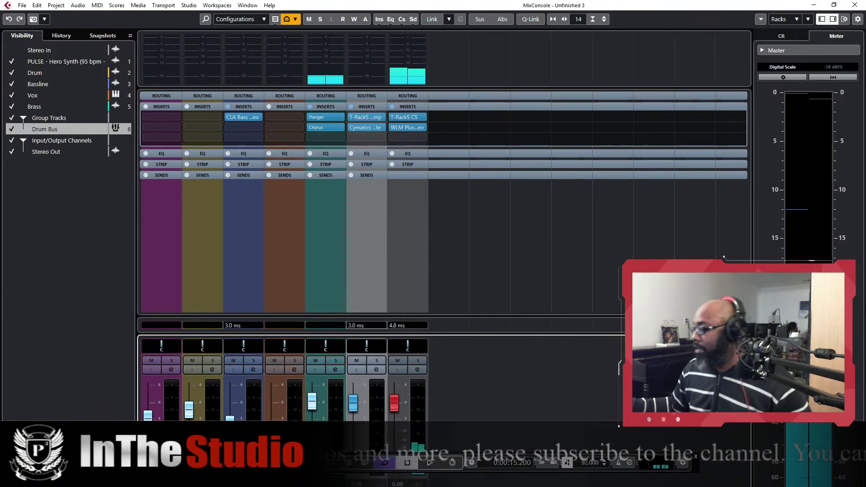
key(space)
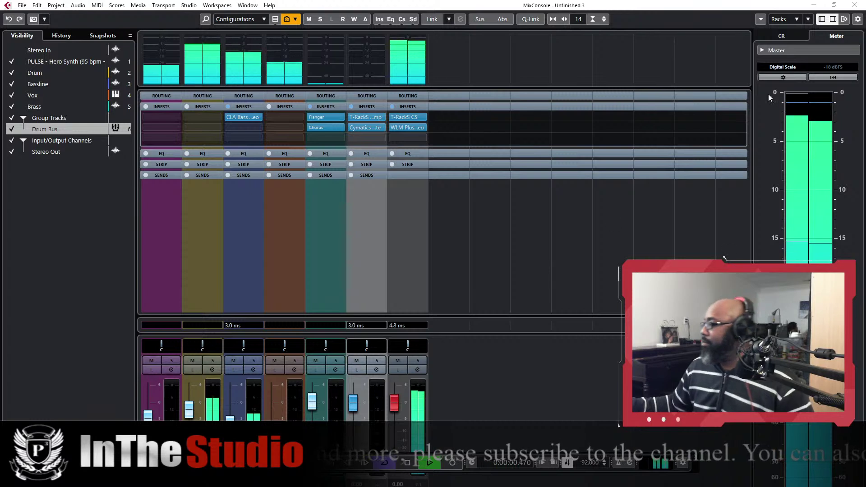
click(315, 405)
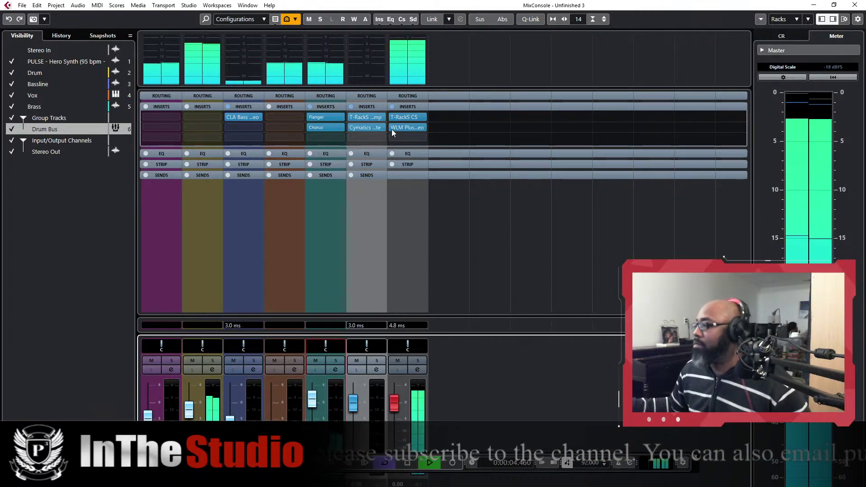
click(329, 152)
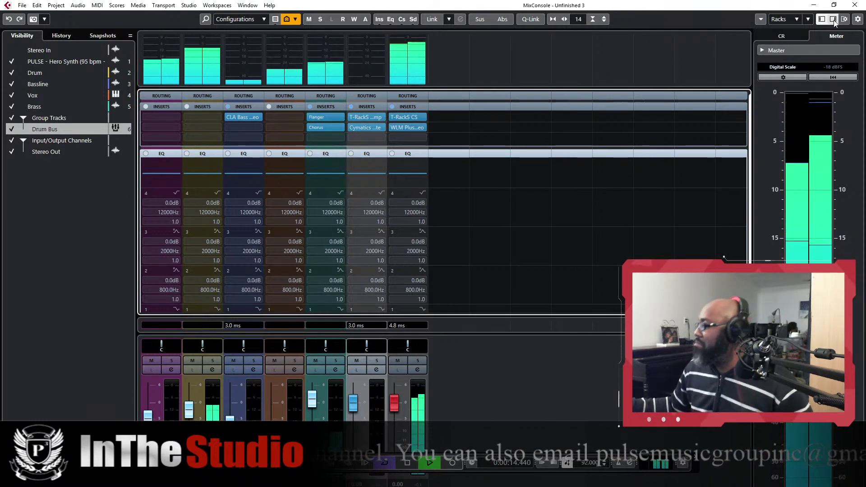
key(F3)
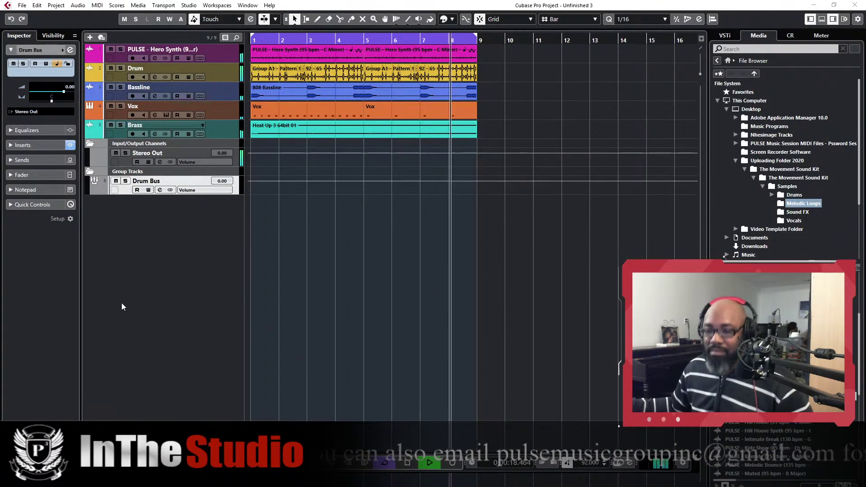
Split the Brass clip at bar 5 and delete its second half
key(3)
click(362, 135)
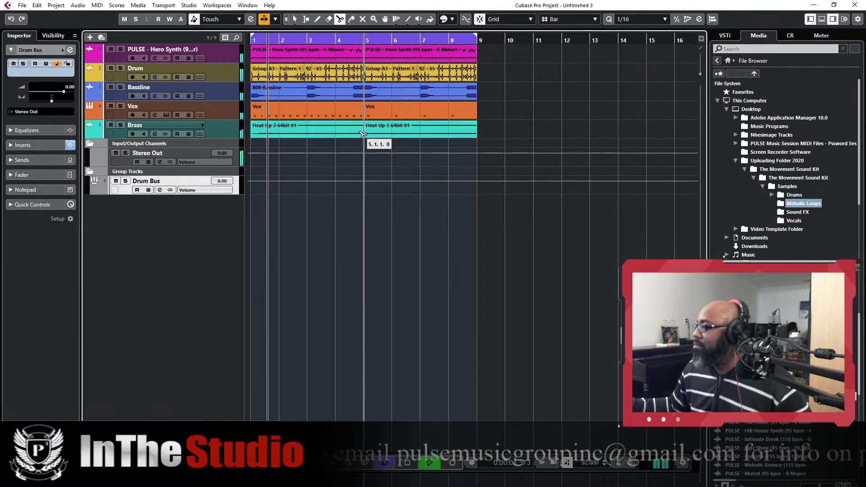
key(1)
click(402, 132)
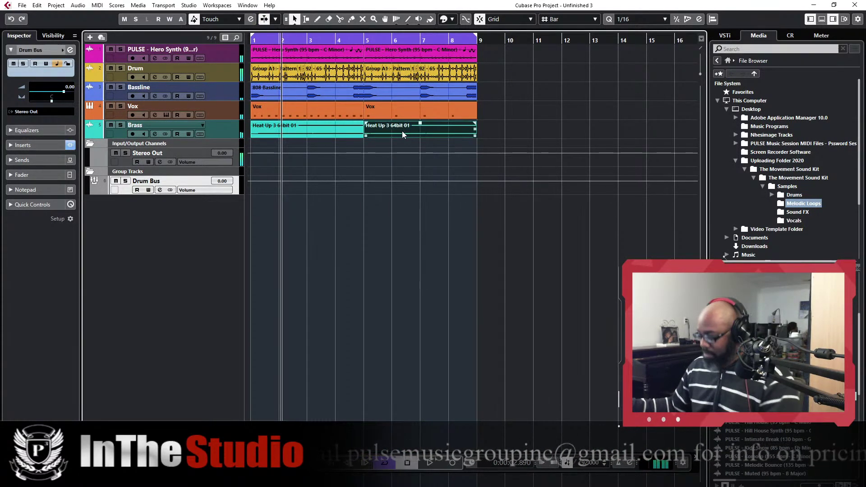
key(Delete)
Copy the remaining four-bar Brass clip and paste it at bar 5 on the Brass track
click(352, 130)
click(364, 39)
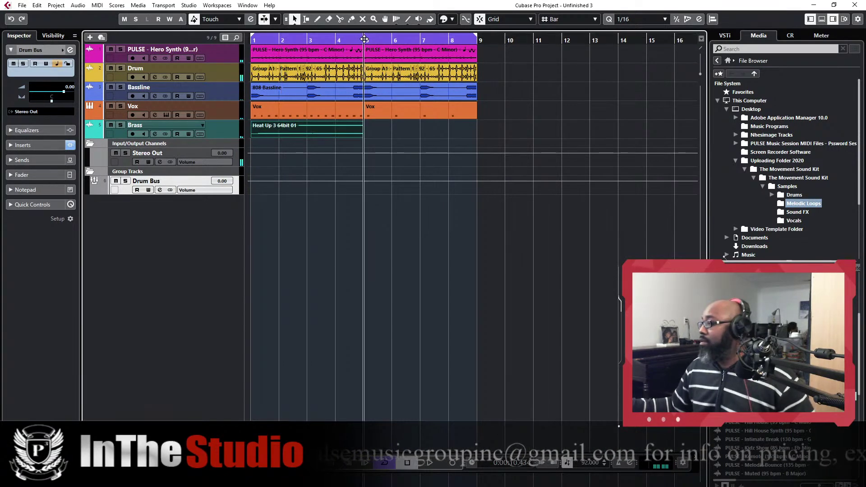
click(219, 134)
key(ctrl+v)
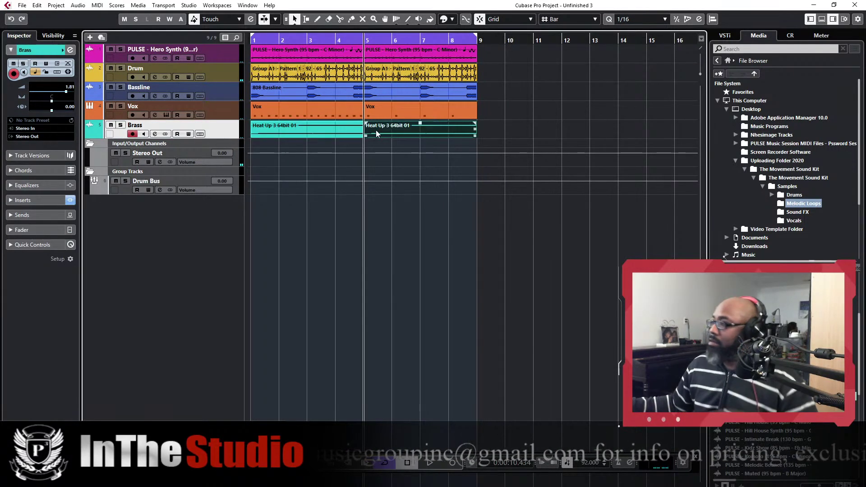
click(21, 5)
key(Escape)
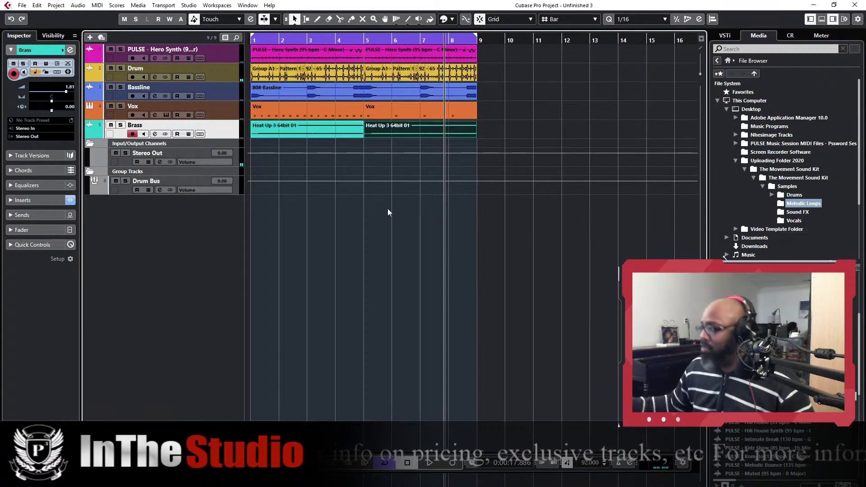
Insert LoopMash FX in the Stereo Out channel's first insert slot, ahead of T-RackS CS, and open its editor
key(F3)
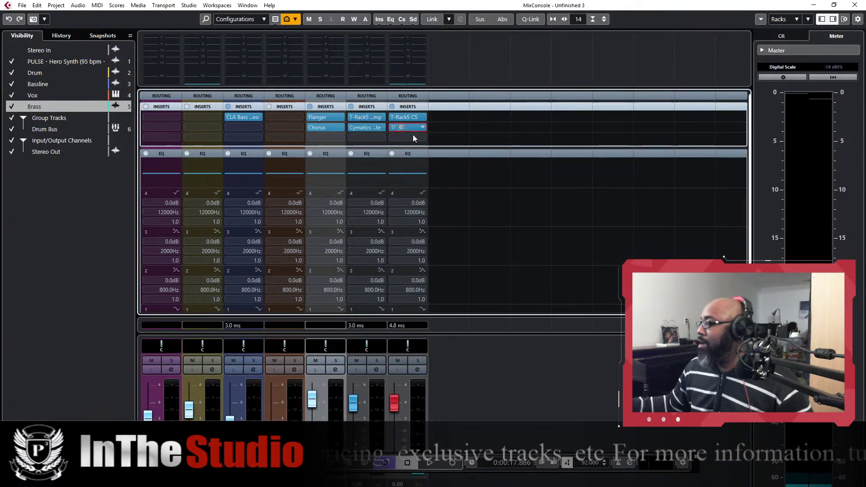
drag(412, 134, 411, 121)
click(420, 119)
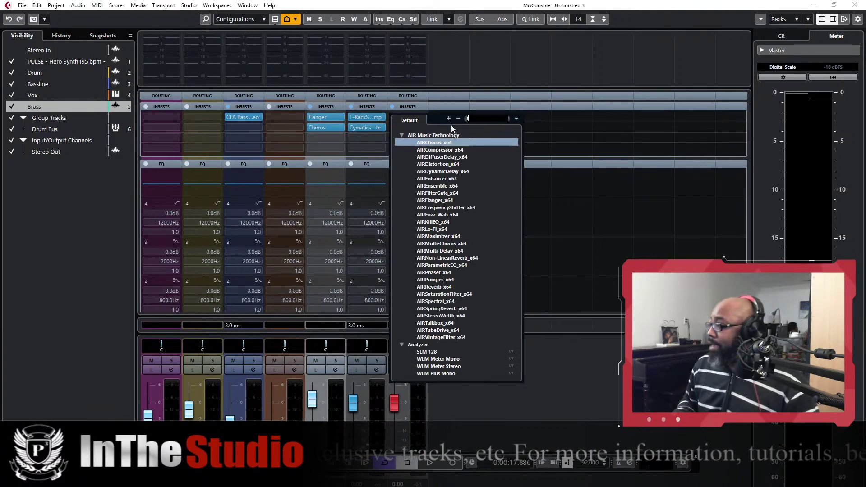
text(loopmash)
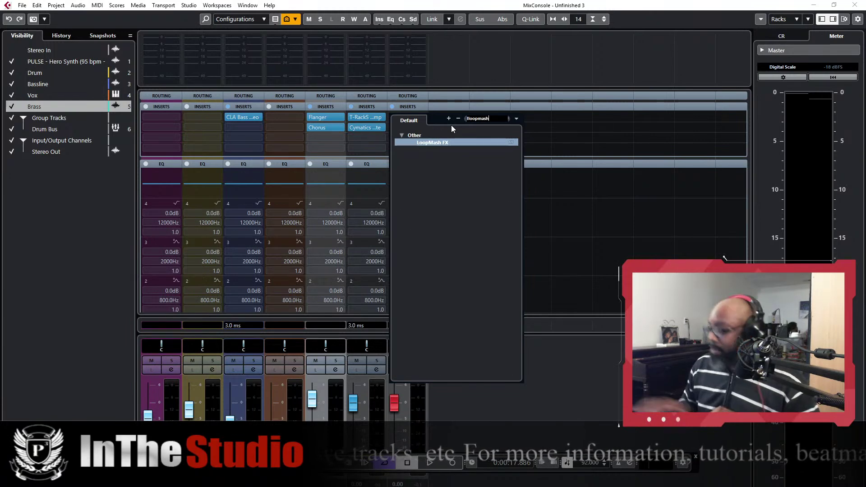
click(413, 143)
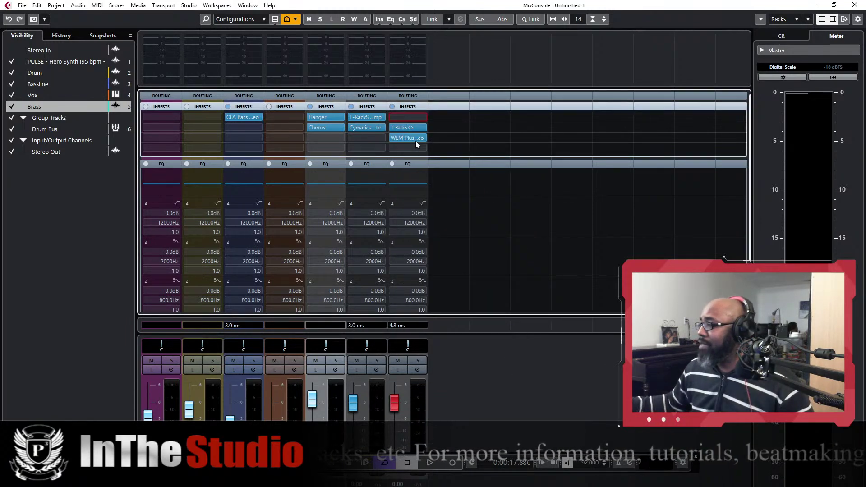
click(333, 110)
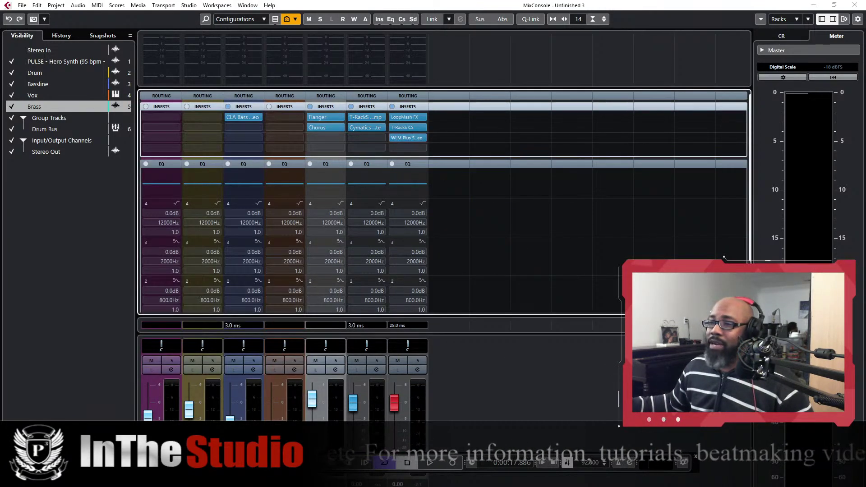
click(405, 117)
click(855, 6)
Add a MIDI track named LoopMash and route its output to the Stereo Out LoopMash FX MIDI input
right_click(135, 221)
click(174, 247)
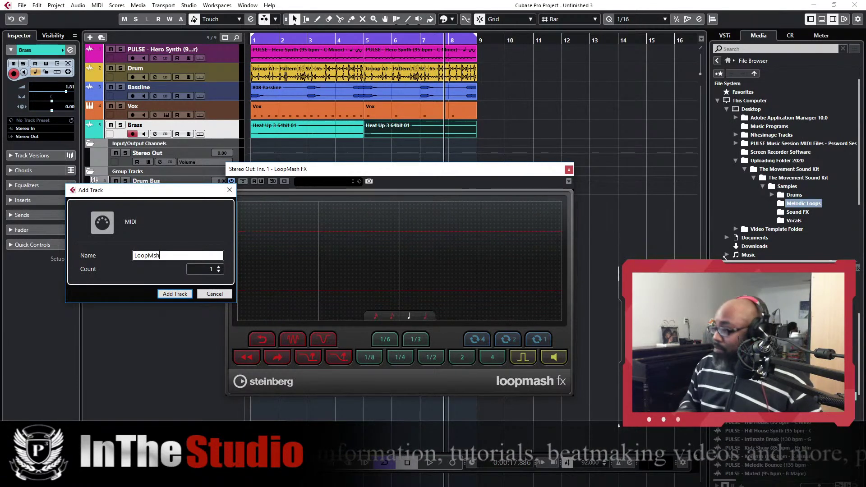
text(LoopMash)
key(Return)
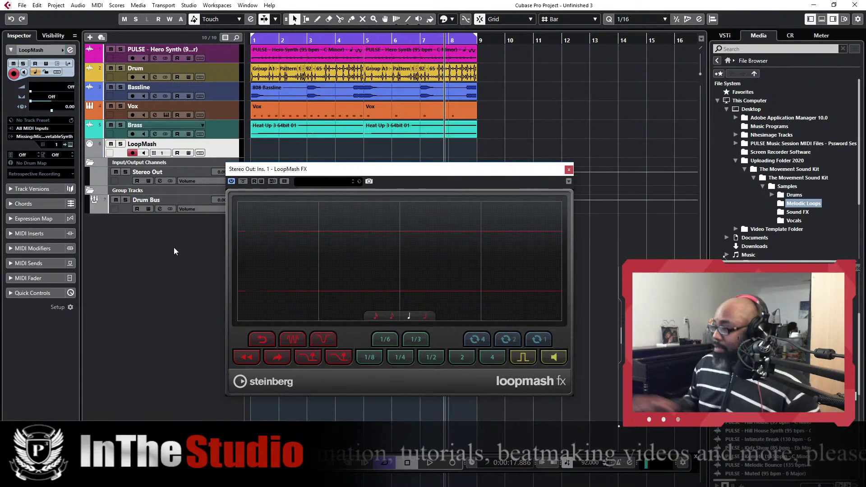
click(39, 137)
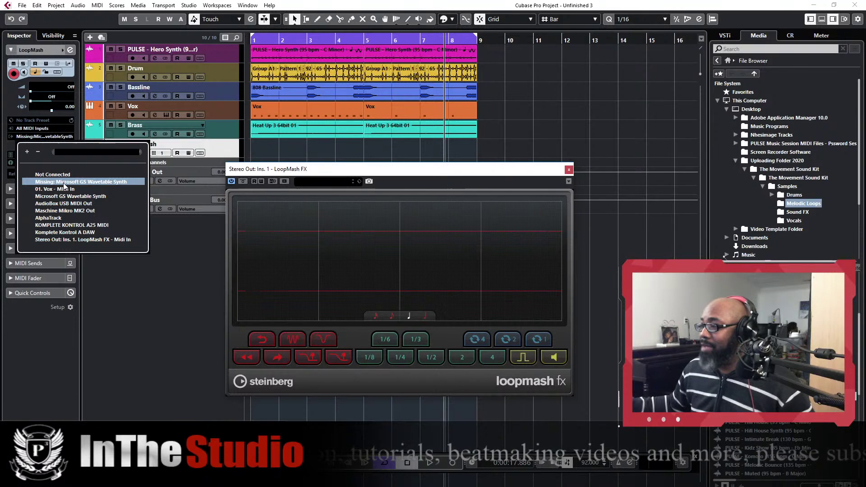
click(69, 239)
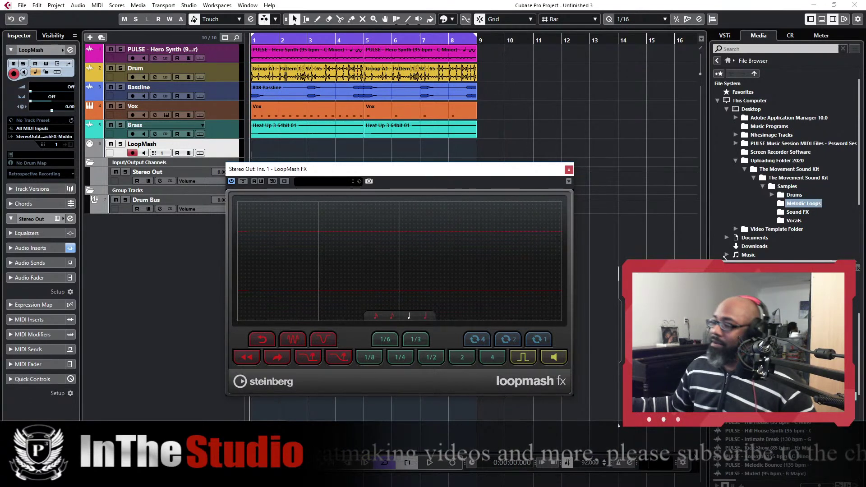
Audition the LoopMash FX effects over the loop and record a MIDI part on the LoopMash track across the eight bars
key(space)
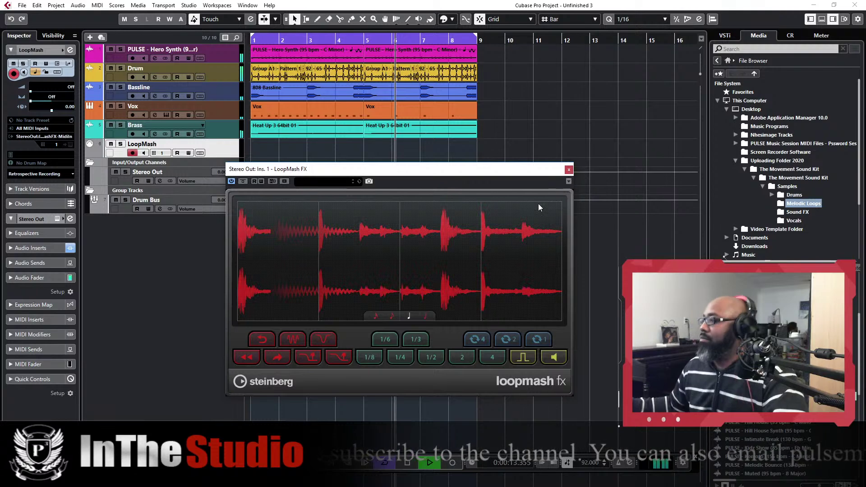
click(569, 169)
key(KP_Multiply)
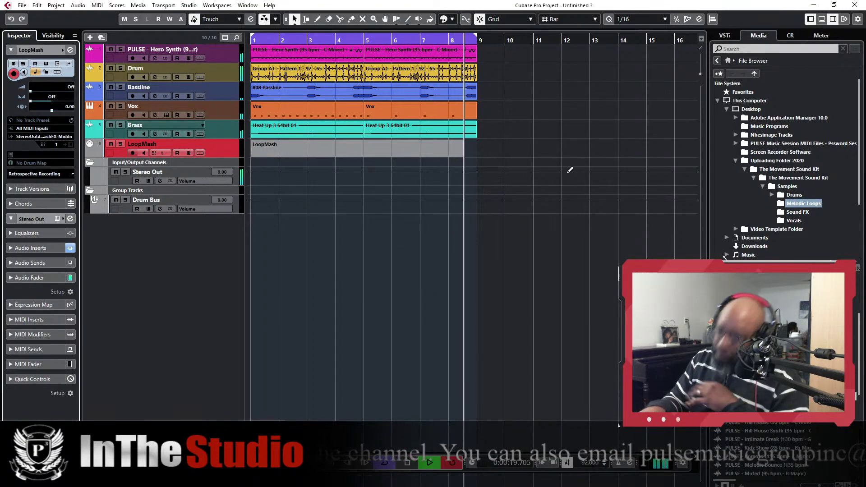
key(space)
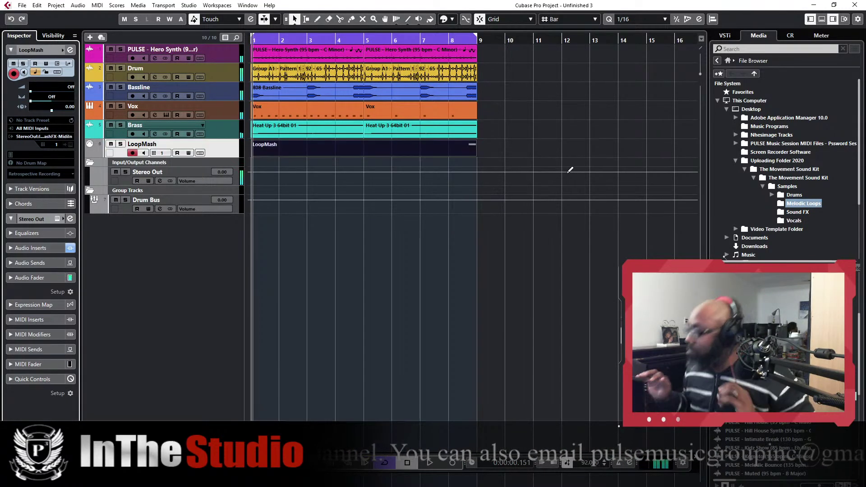
Play the loop from the start and colour the LoopMash track and its recorded part lime yellow
key(KP_Decimal)
click(367, 149)
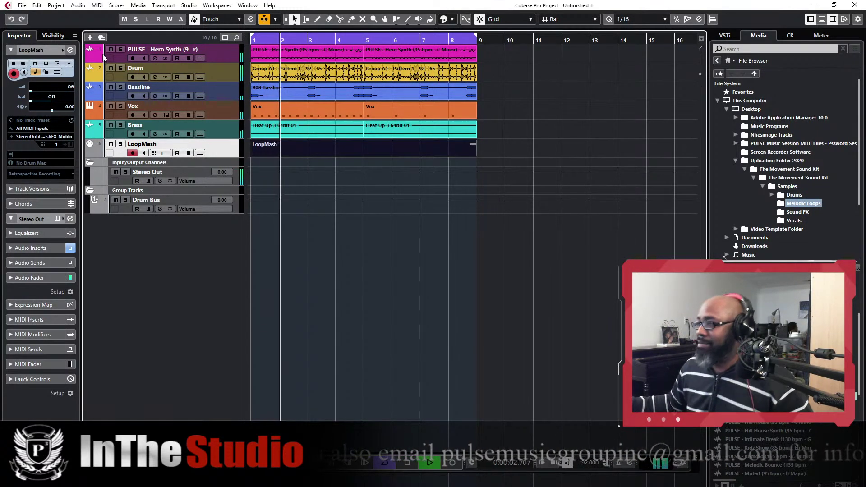
click(62, 50)
click(114, 76)
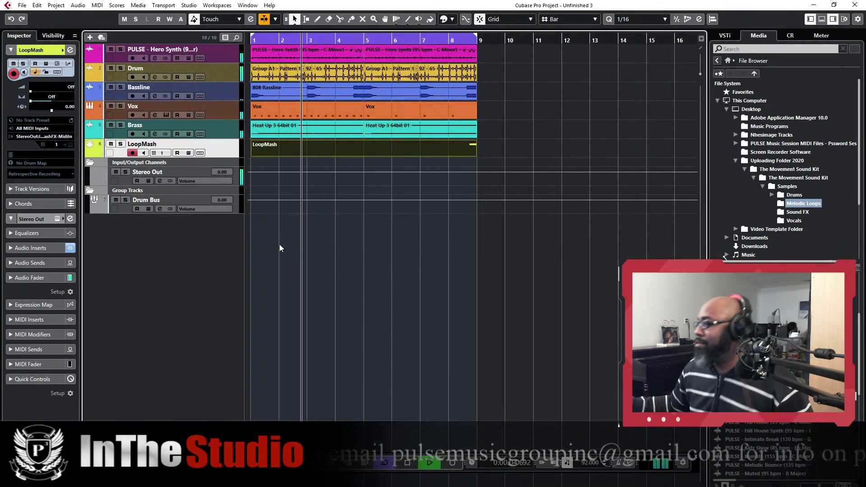
click(530, 143)
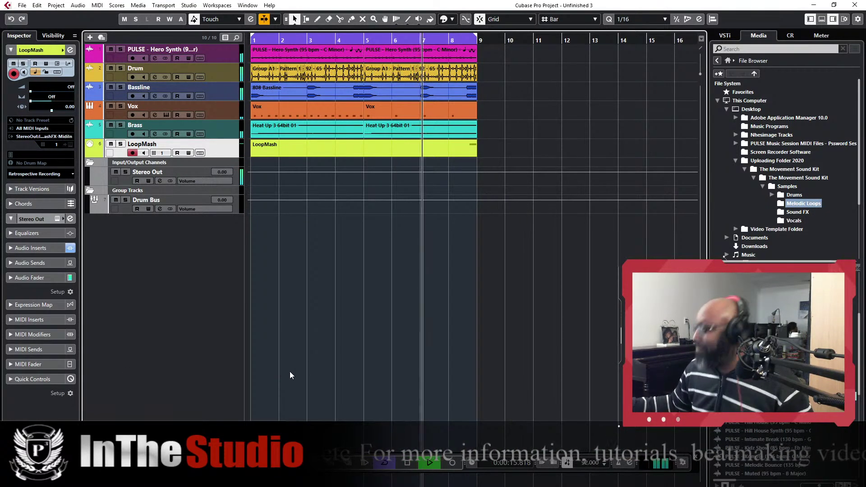
Hide the media browser, show the built-in mixer, and lower the Stereo Out fader to -8.59 dB during playback
click(832, 19)
click(822, 19)
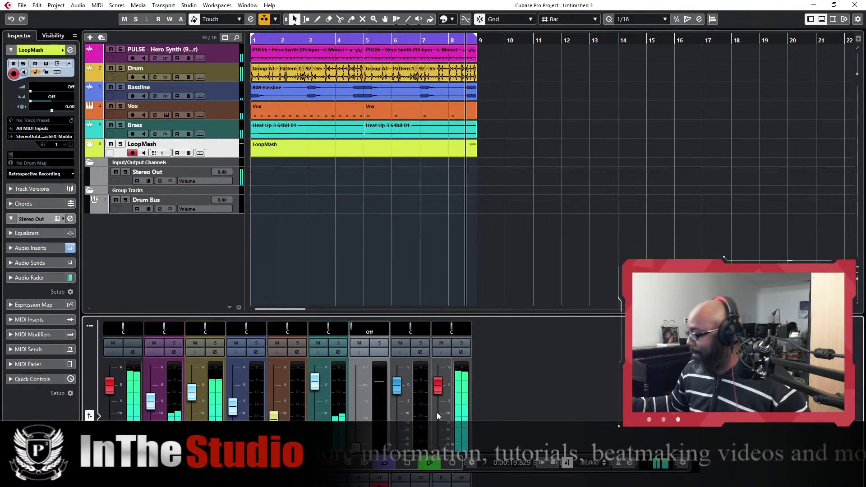
drag(438, 389, 446, 415)
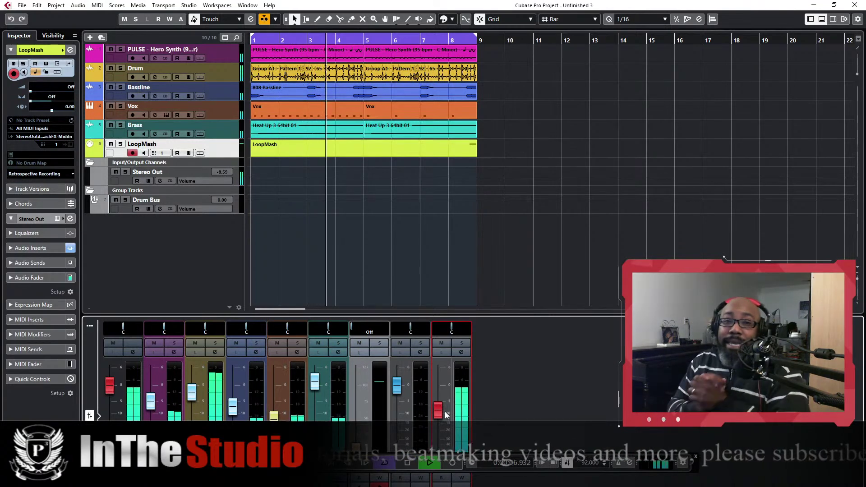